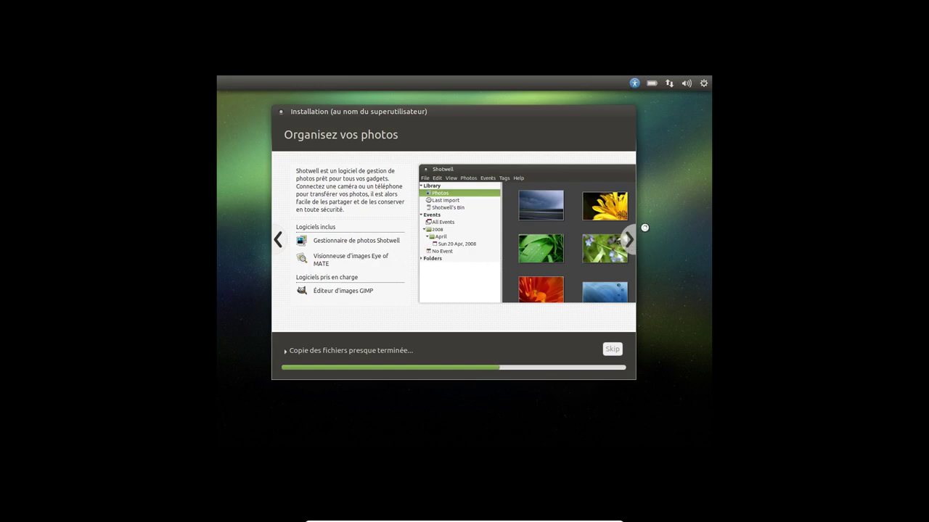
# - Advance the installer slideshow through the web, LibreOffice, accessibility and community slides while files copy
pyautogui.click(630, 241)
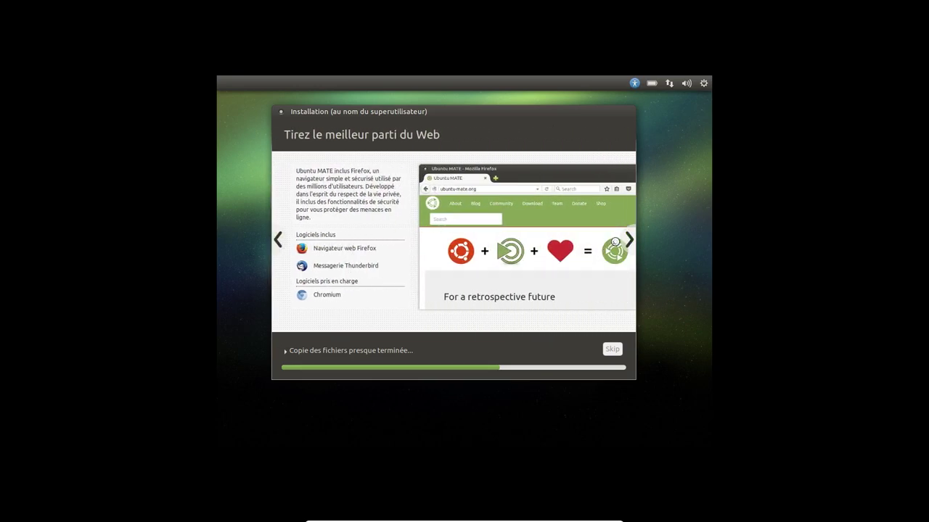
pyautogui.click(630, 240)
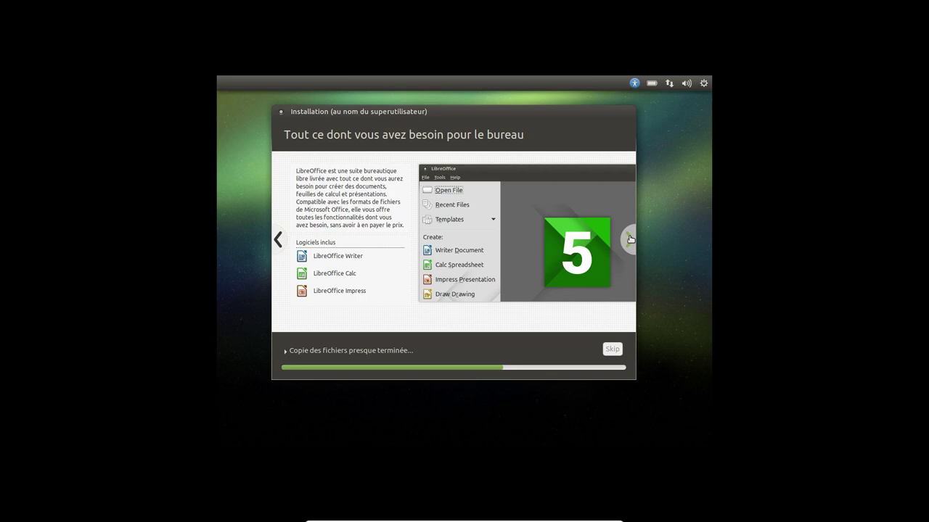
pyautogui.click(630, 240)
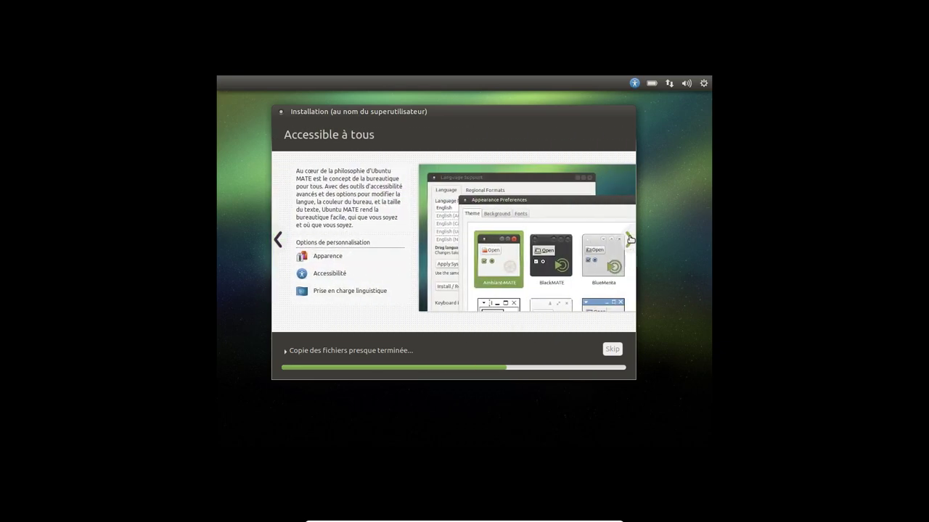
pyautogui.click(630, 240)
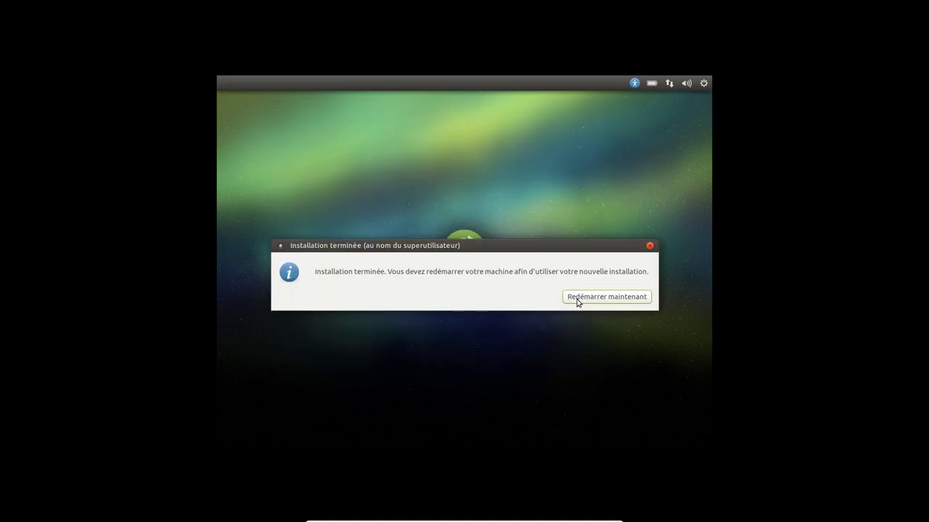
# - Restart into the new system and log in via LightDM, re-entering the password after the error
pyautogui.click(582, 297)
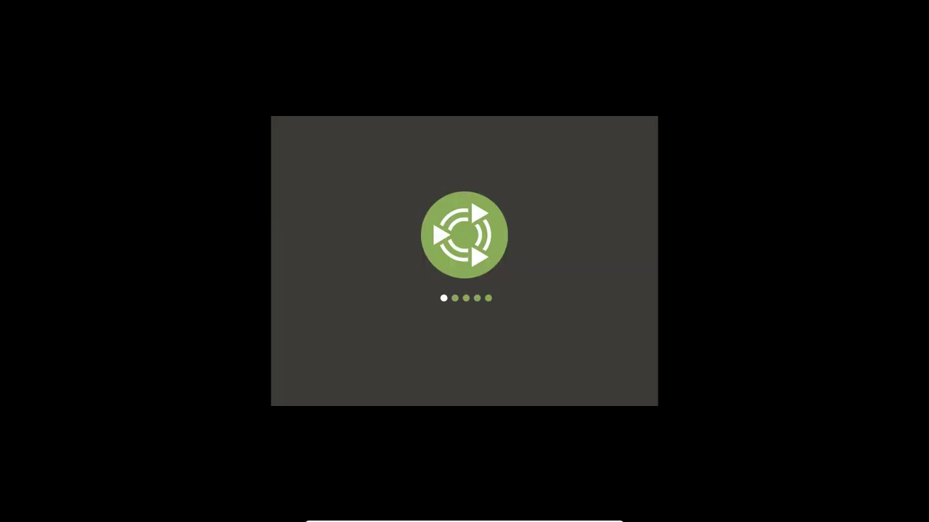
pyautogui.press('Return')
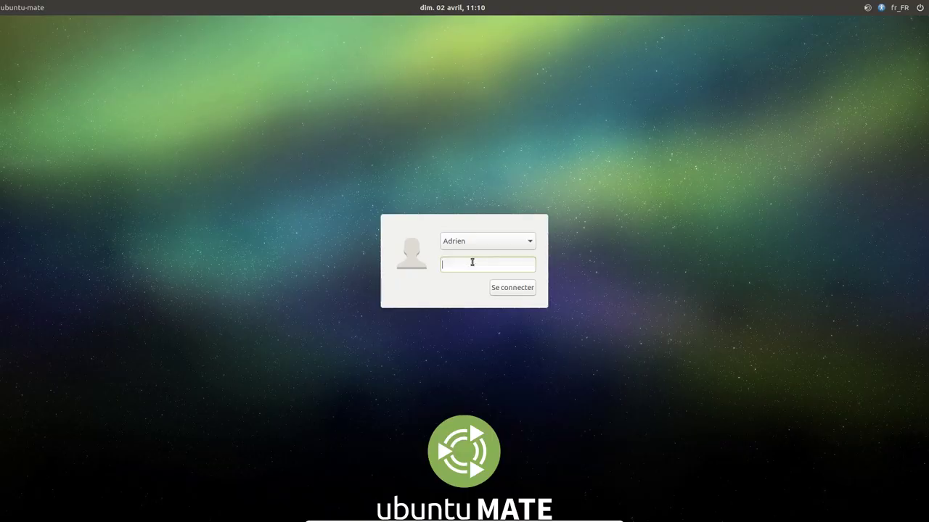
pyautogui.press('Return')
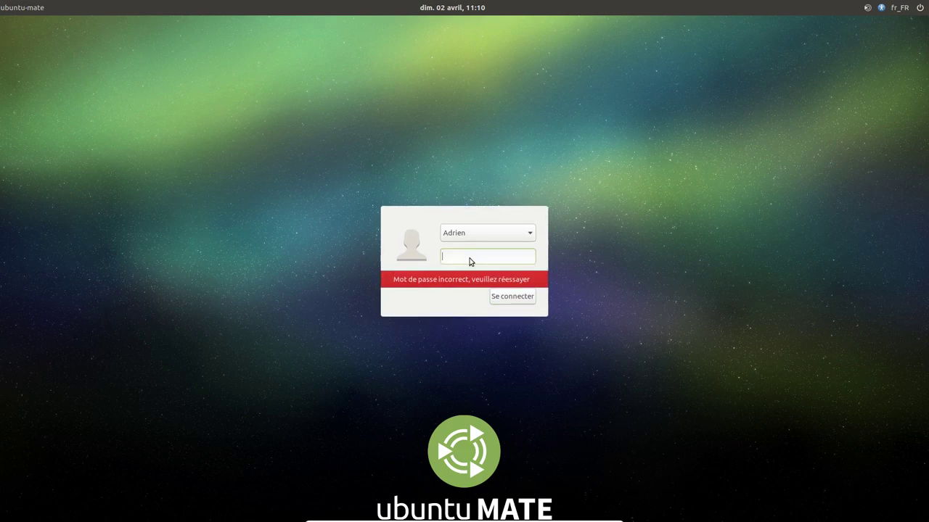
pyautogui.press('Return')
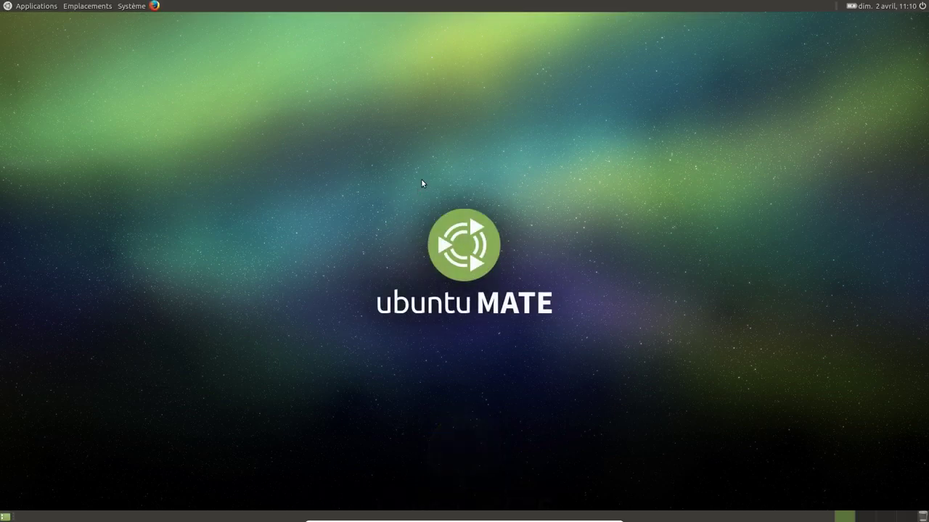
# - Open About MATE from the Système menu, then close the About dialog
pyautogui.click(134, 7)
pyautogui.click(143, 89)
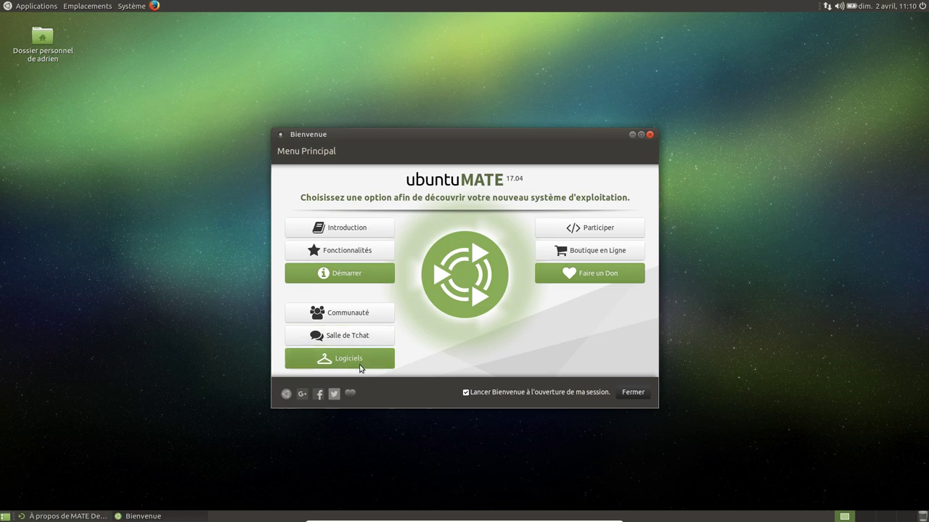
pyautogui.click(632, 135)
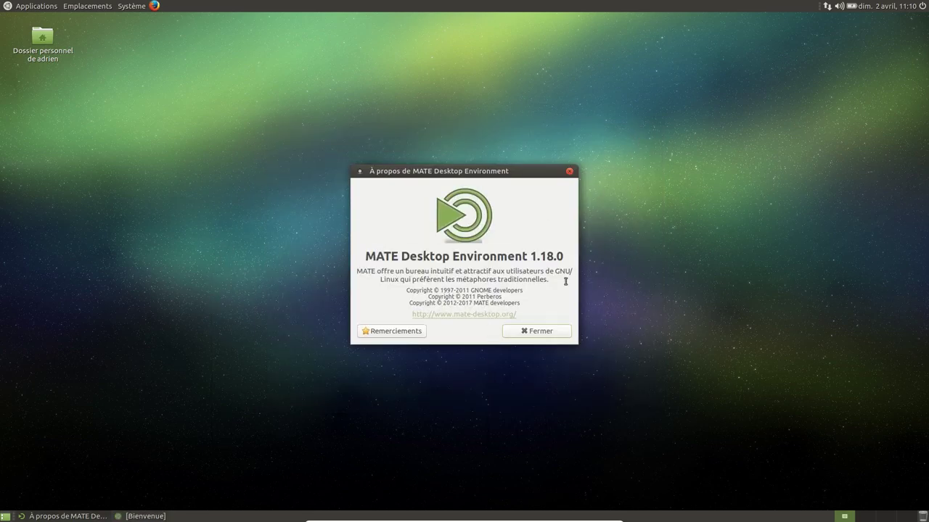
pyautogui.click(555, 332)
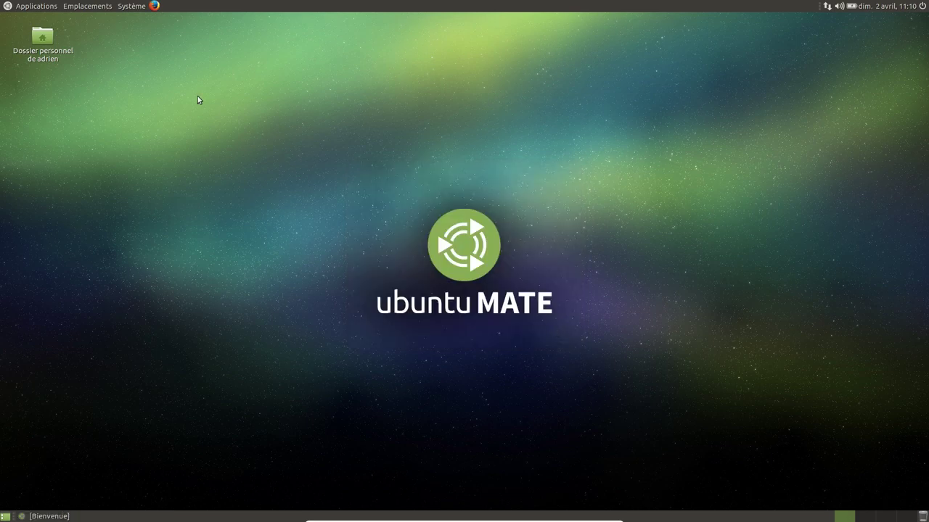
# - Close the Ubuntu MATE Welcome window and show the Applications > Outils système submenu
pyautogui.click(37, 5)
pyautogui.click(62, 515)
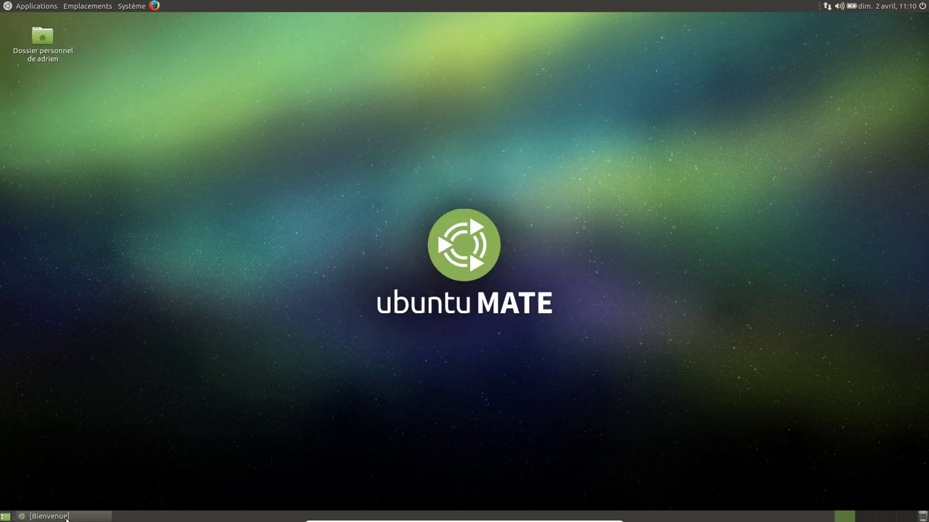
pyautogui.click(67, 517)
pyautogui.hotkey('alt', 'F4')
pyautogui.click(38, 5)
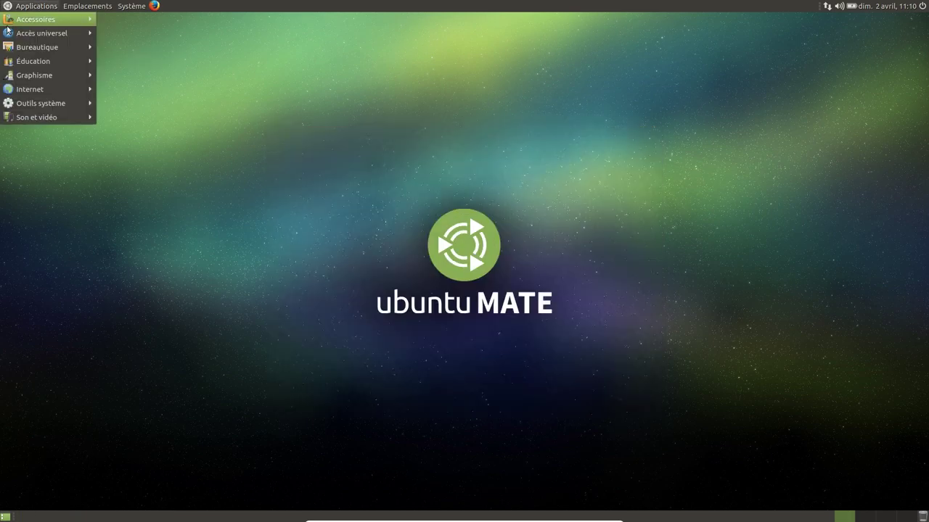
pyautogui.moveTo(60, 77)
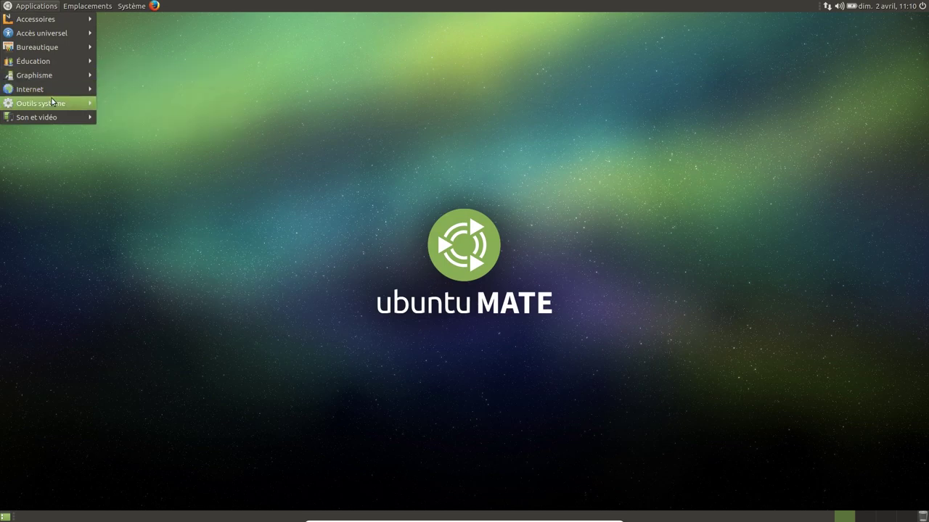
pyautogui.moveTo(55, 103)
pyautogui.click(150, 145)
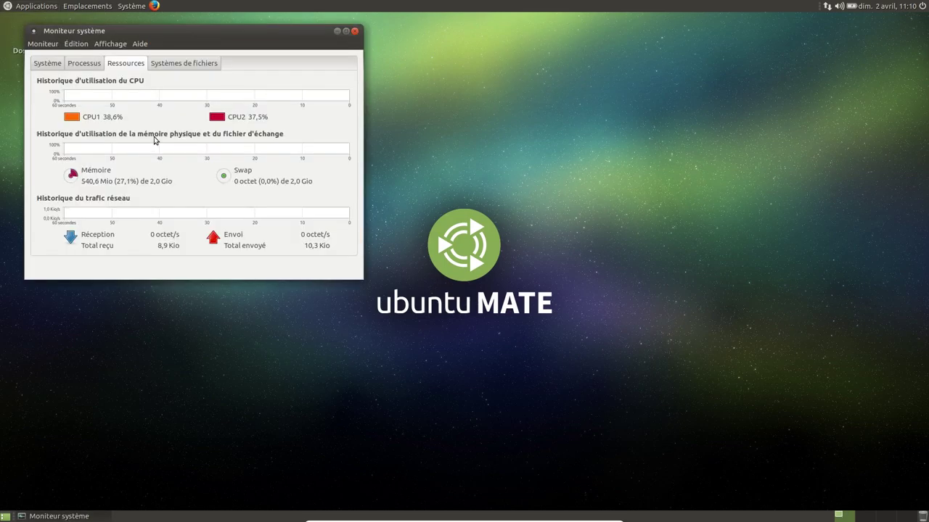
pyautogui.moveTo(210, 33); pyautogui.dragTo(475, 112)
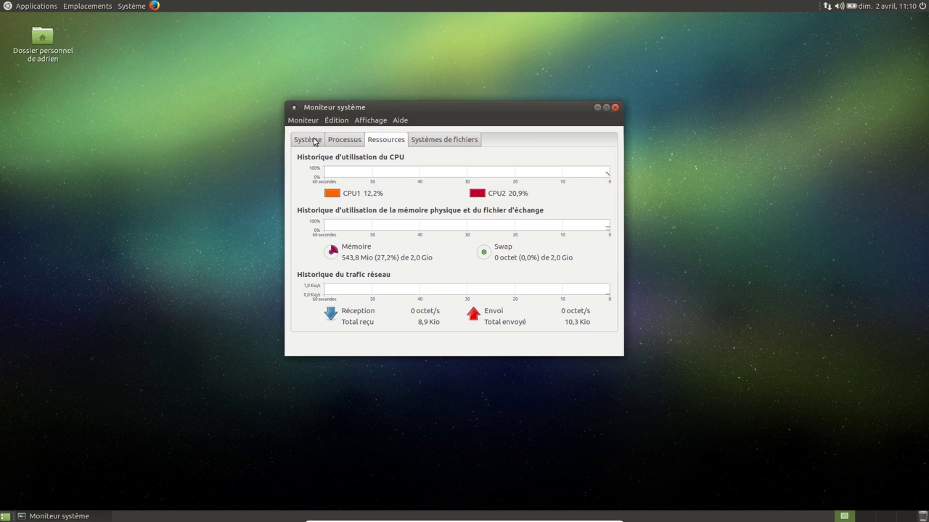
pyautogui.click(312, 142)
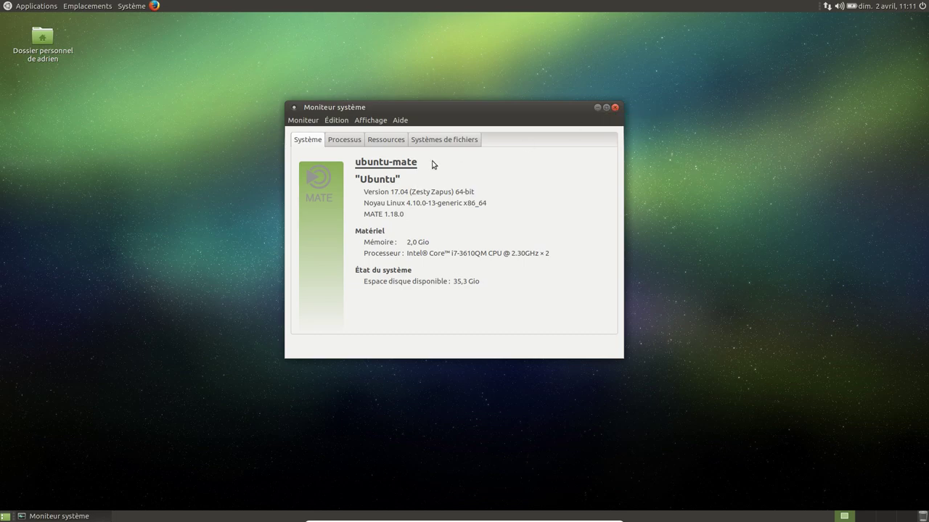
pyautogui.click(444, 140)
pyautogui.click(479, 171)
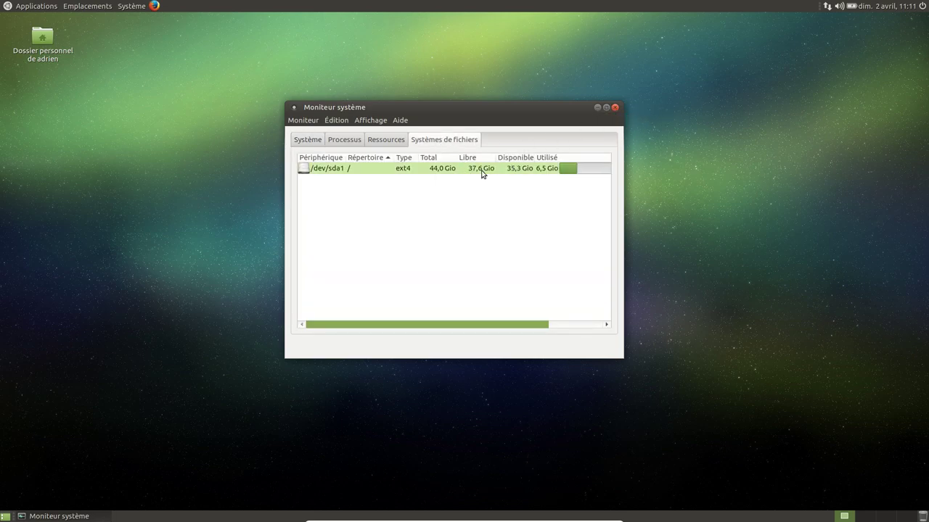
pyautogui.click(614, 108)
pyautogui.click(18, 4)
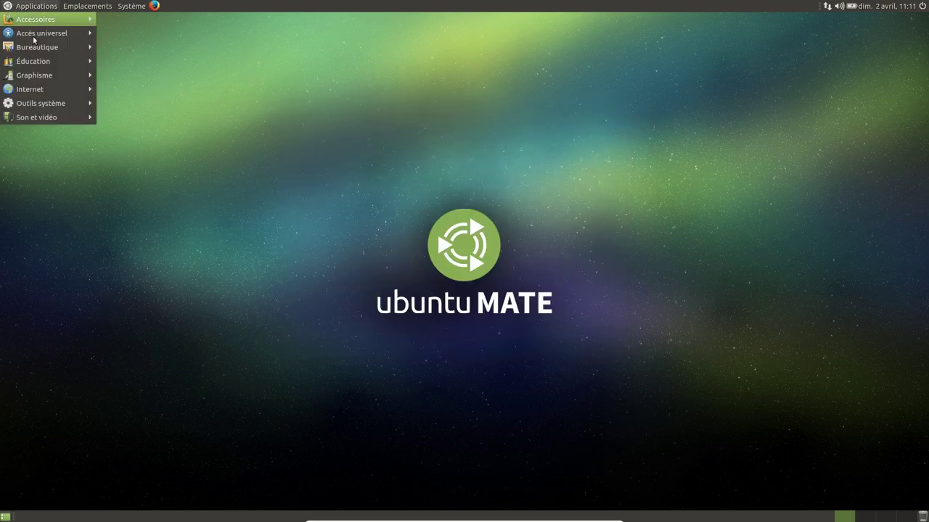
# - Launch MATE Tweak from Système > Préférences > Apparence and uncheck 'Afficher les icônes du bureau'
pyautogui.moveTo(131, 6)
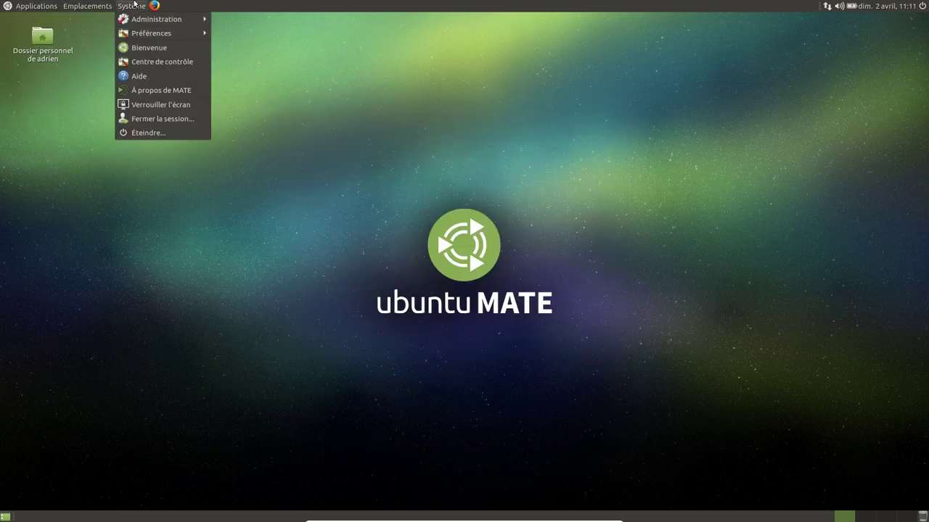
pyautogui.moveTo(156, 19)
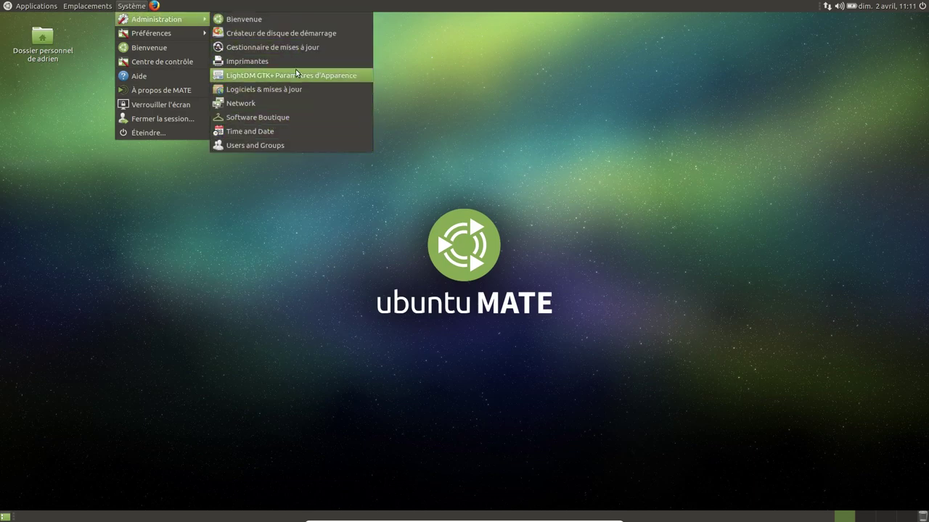
pyautogui.moveTo(168, 36)
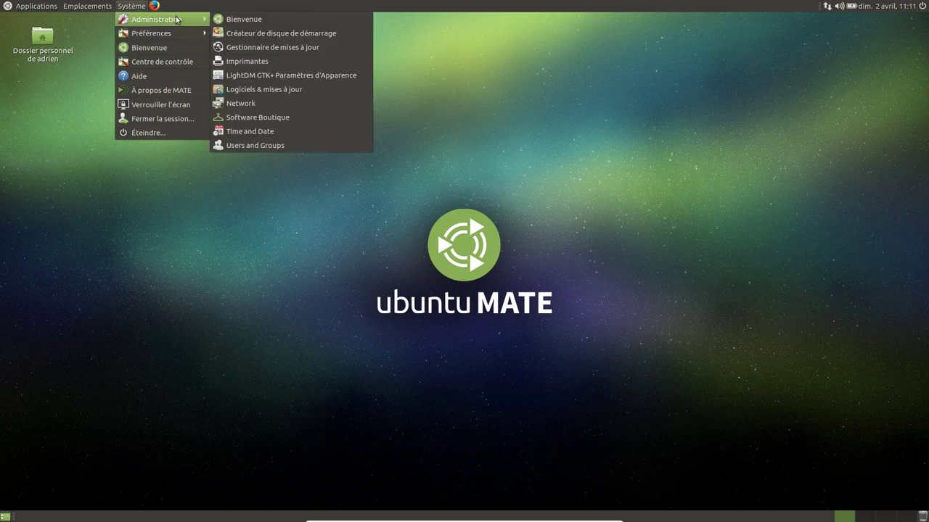
pyautogui.moveTo(260, 34)
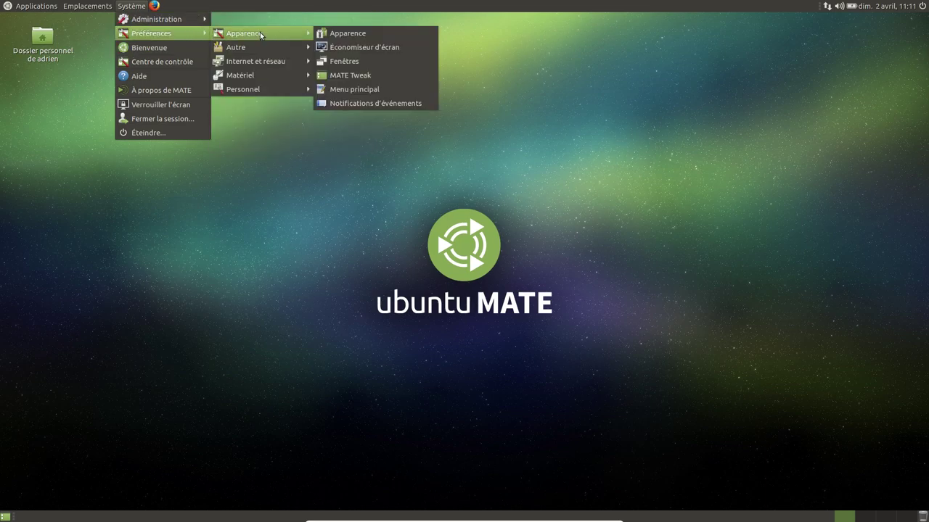
pyautogui.click(360, 74)
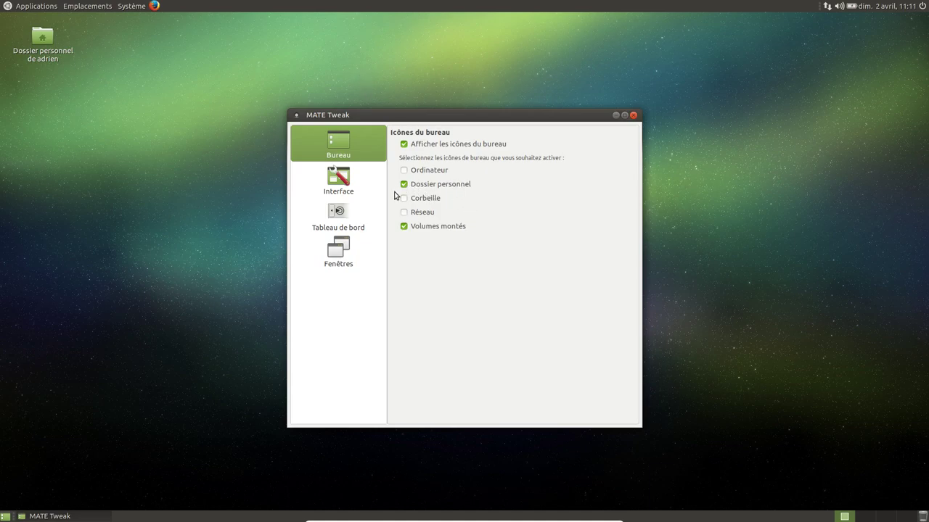
pyautogui.click(404, 144)
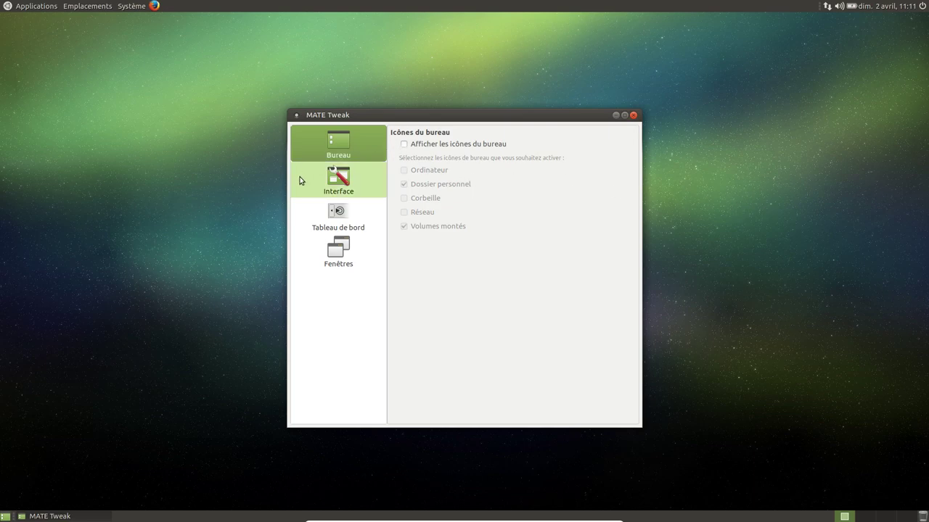
# - Show MATE Tweak's Interface section and its Tableau de bord panel settings
pyautogui.click(365, 180)
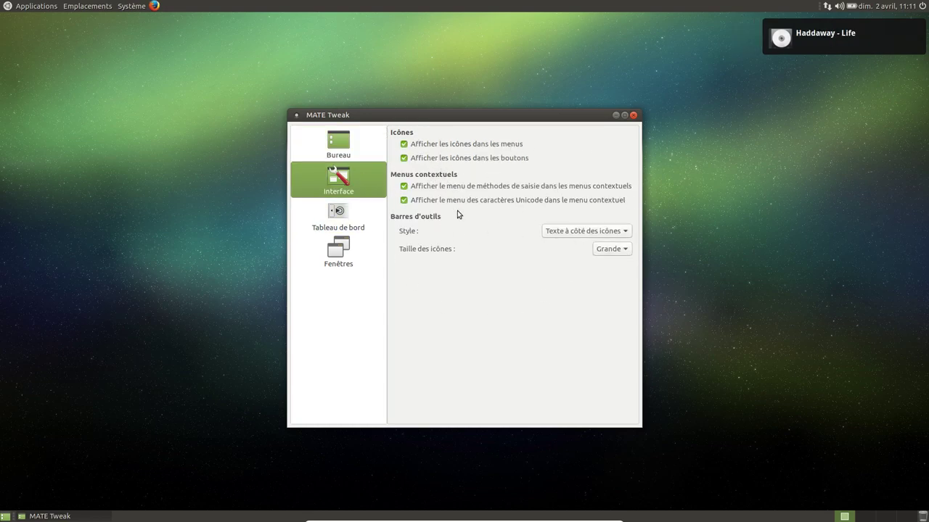
pyautogui.click(325, 227)
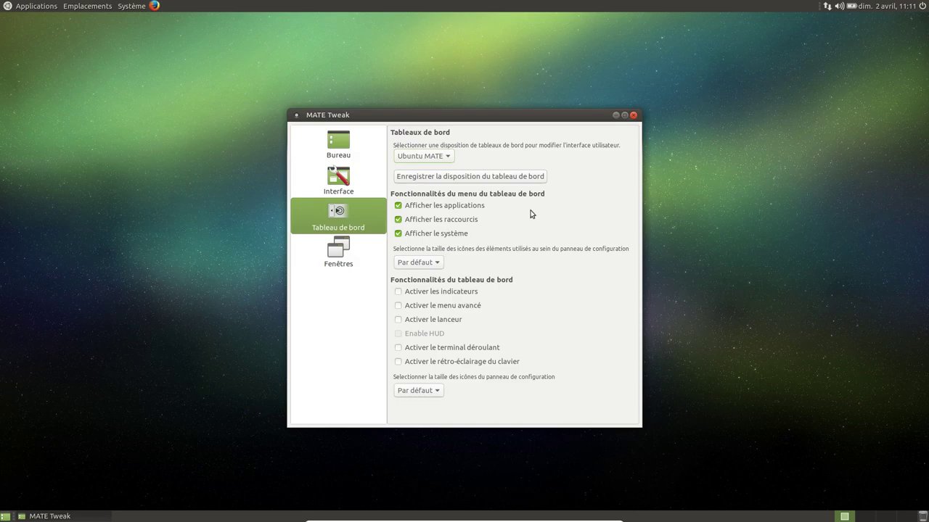
# - Try the Cupertino panel layout, then switch the layout to Pantheon
pyautogui.click(445, 157)
pyautogui.click(445, 156)
pyautogui.click(439, 156)
pyautogui.click(446, 64)
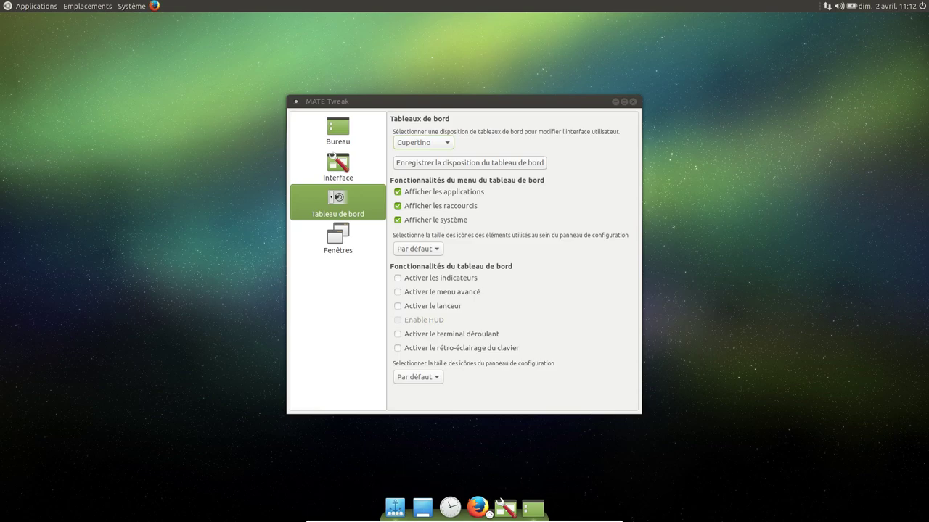
pyautogui.click(420, 143)
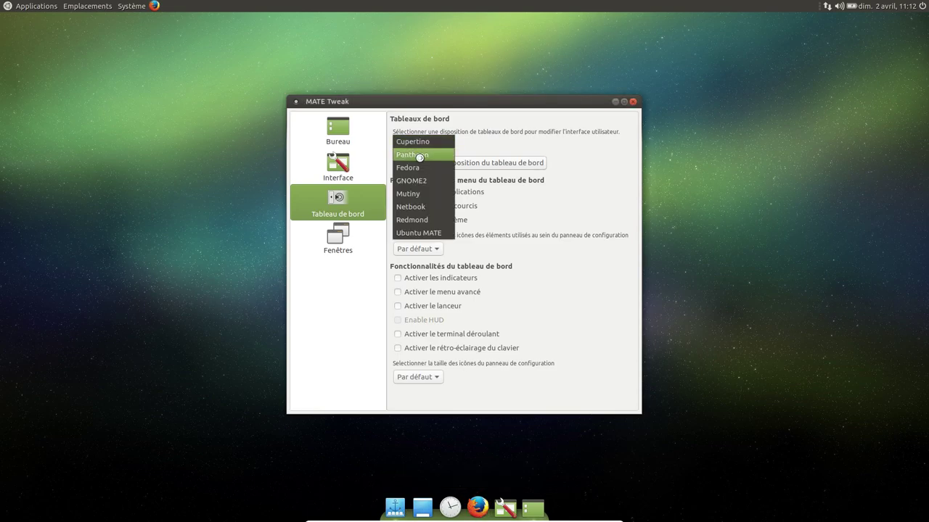
pyautogui.click(418, 155)
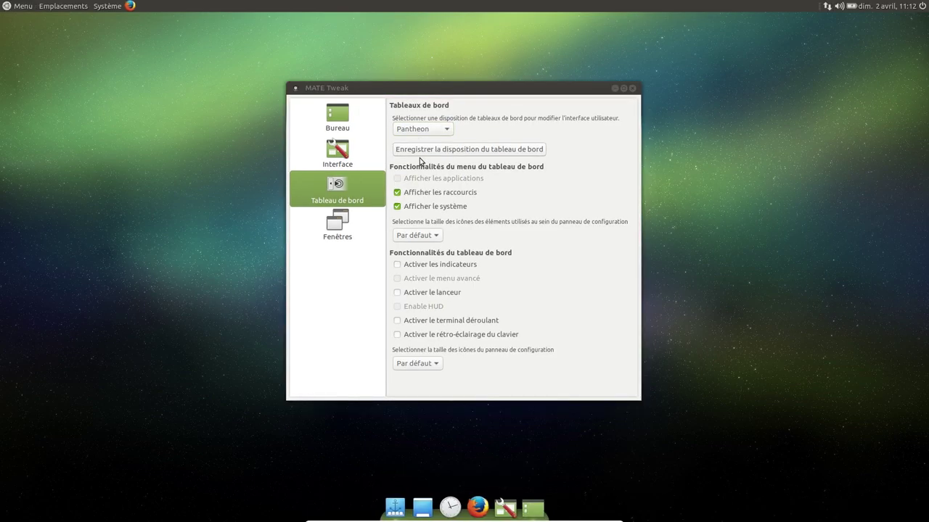
# - Check the Pantheon applications menu, then switch the panel layout to Fedora
pyautogui.click(9, 6)
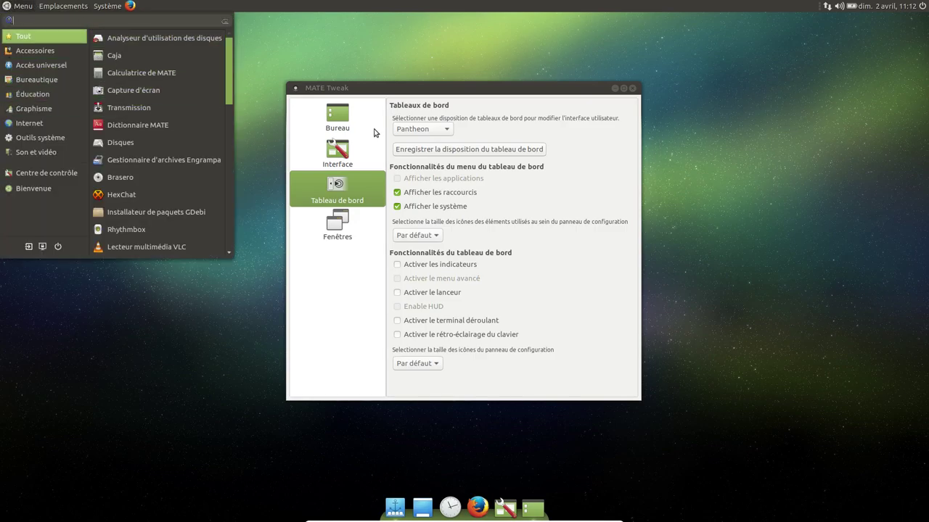
pyautogui.click(426, 131)
pyautogui.click(426, 131)
pyautogui.click(423, 144)
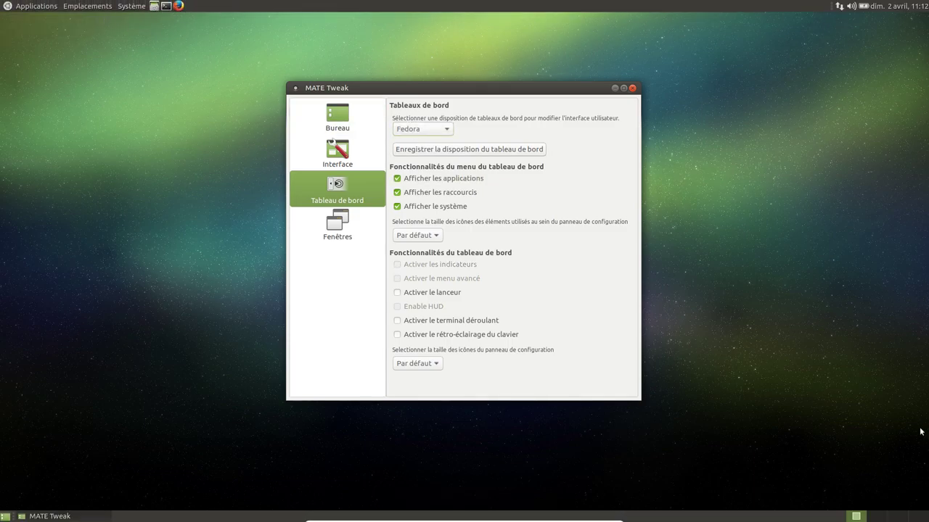
# - Try the GNOME2 panel layout, return to Fedora, then apply Mutiny
pyautogui.click(425, 130)
pyautogui.click(423, 140)
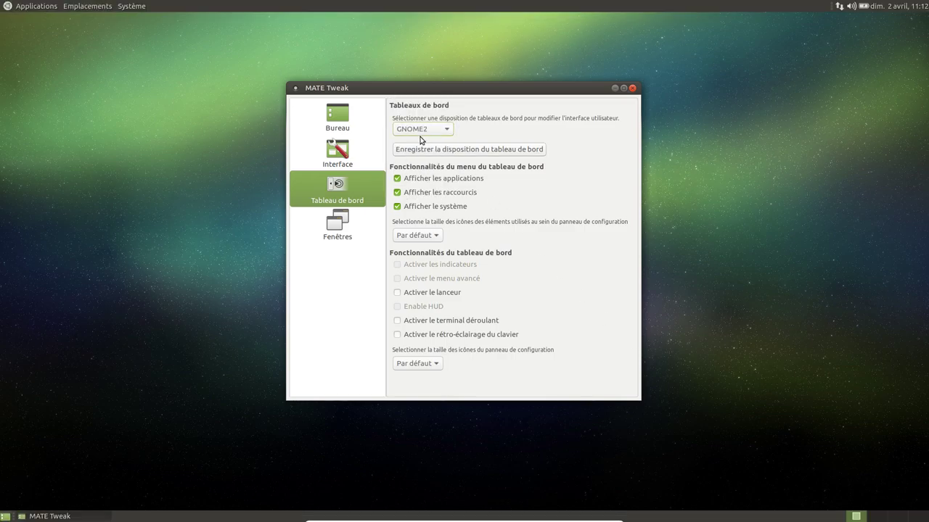
pyautogui.click(422, 130)
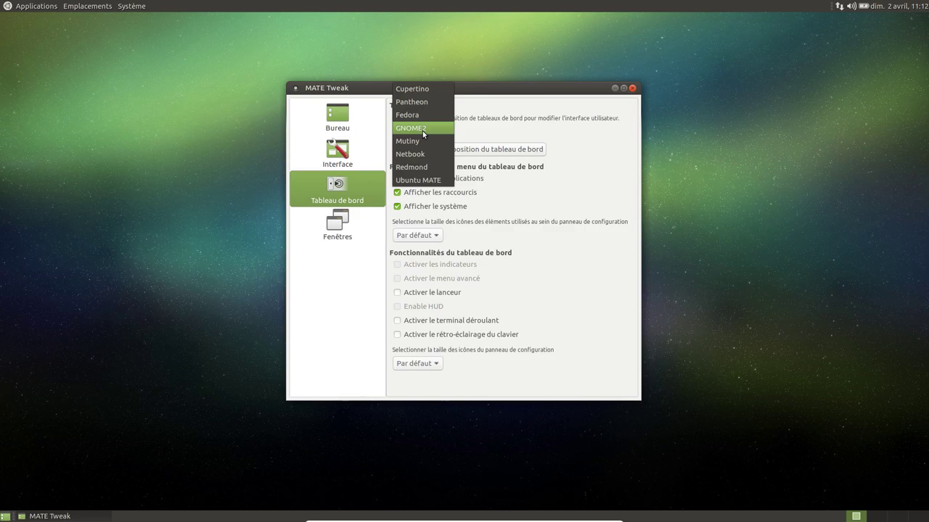
pyautogui.click(425, 113)
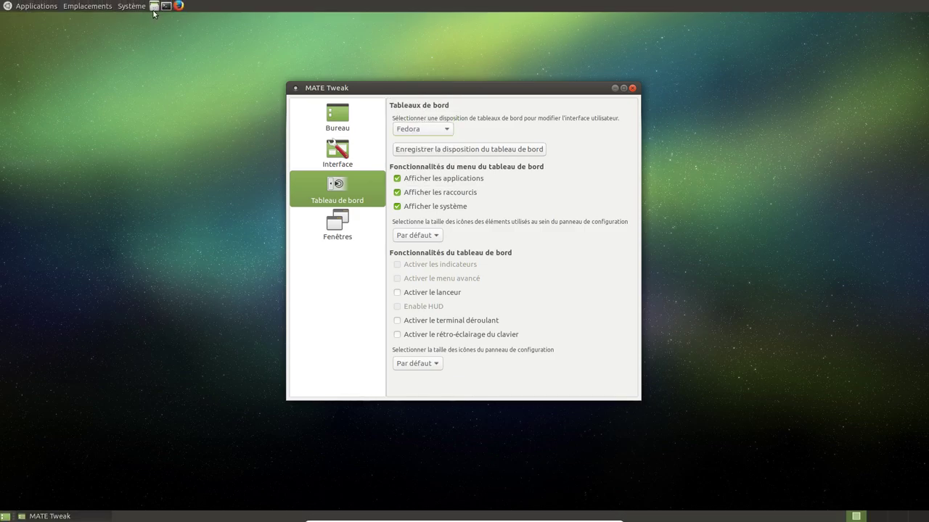
pyautogui.click(435, 135)
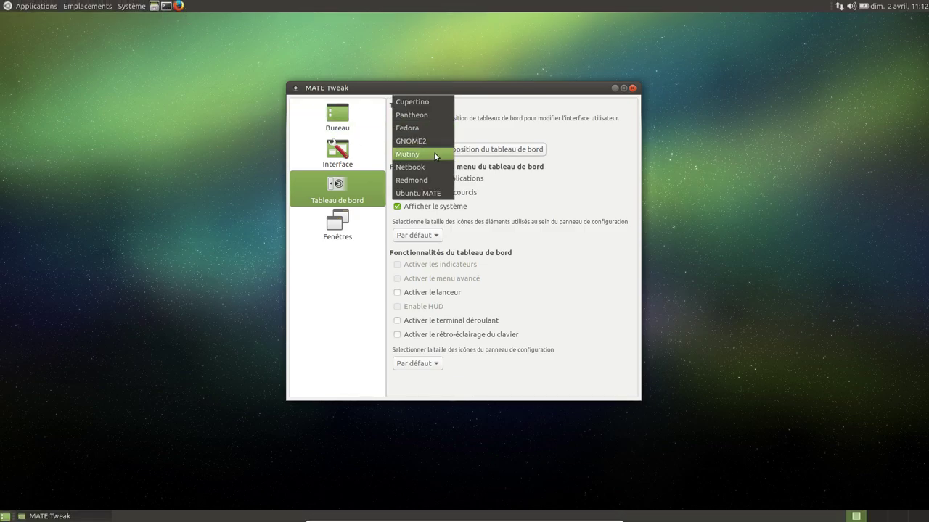
pyautogui.click(435, 153)
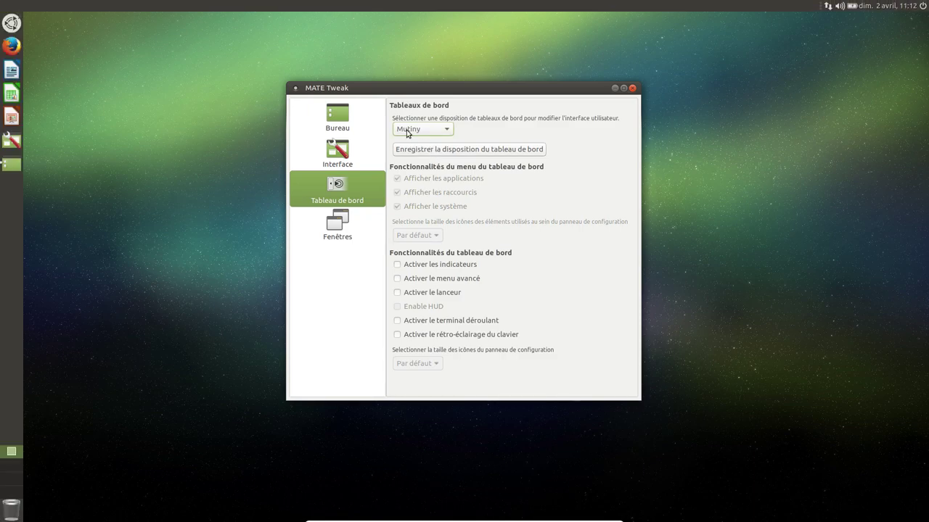
# - Check the Mutiny applications menu, apply Netbook and check its menu, then apply Redmond
pyautogui.click(11, 23)
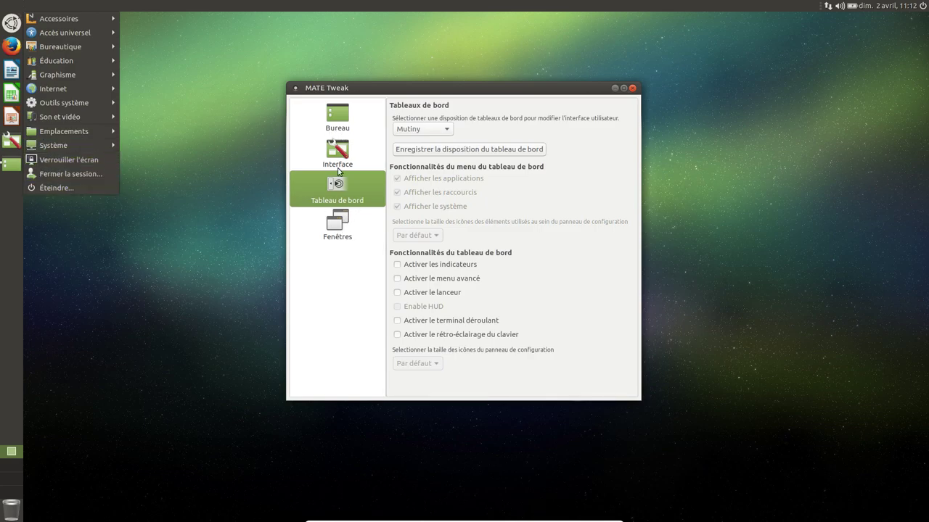
pyautogui.click(435, 130)
pyautogui.click(423, 141)
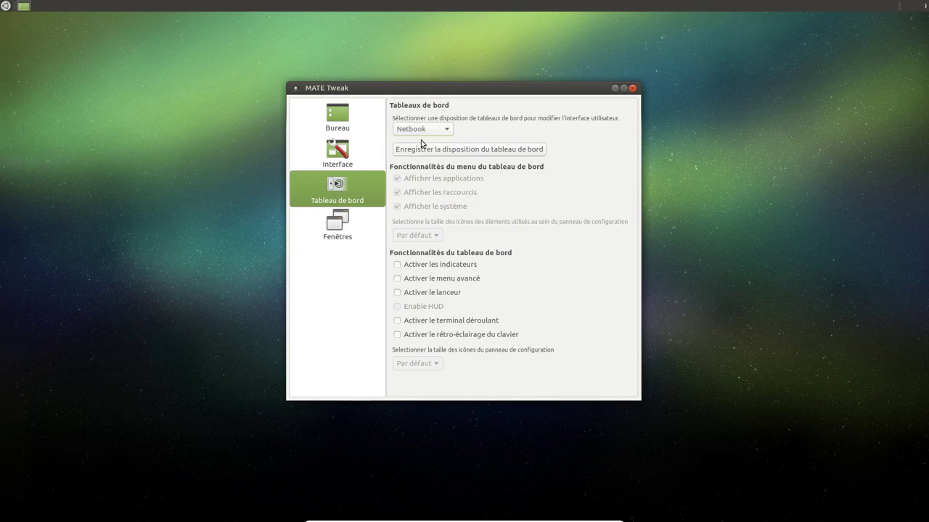
pyautogui.click(6, 6)
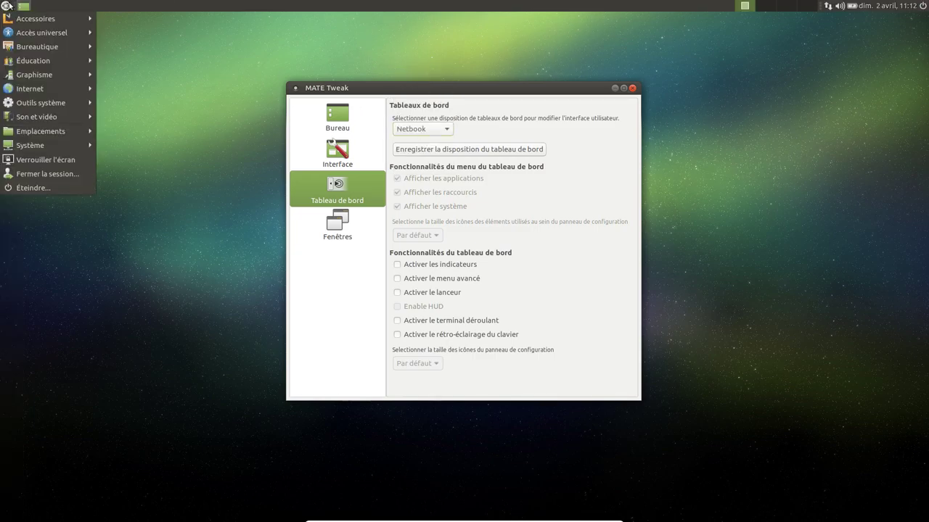
pyautogui.moveTo(32, 75)
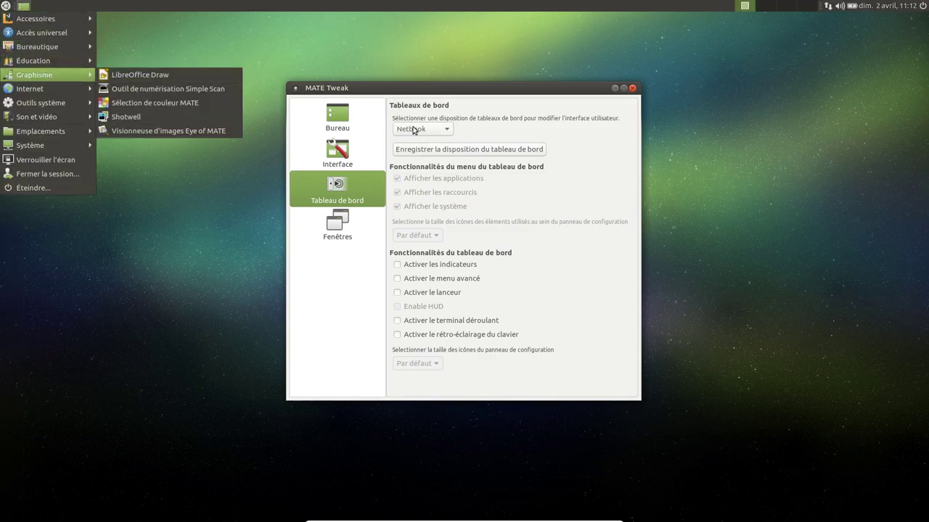
pyautogui.click(414, 129)
pyautogui.click(413, 140)
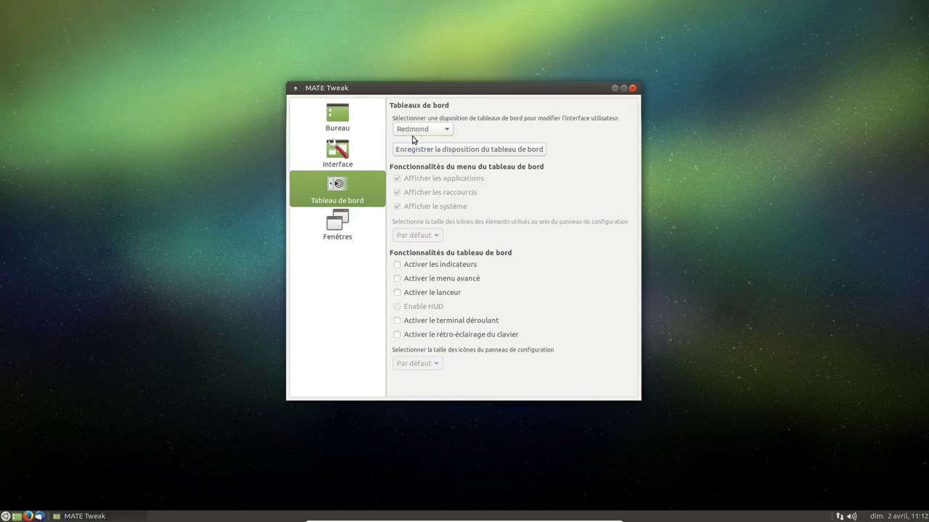
# - Check the Redmond menu, restore the Ubuntu MATE layout and show the Fenêtres settings
pyautogui.click(5, 515)
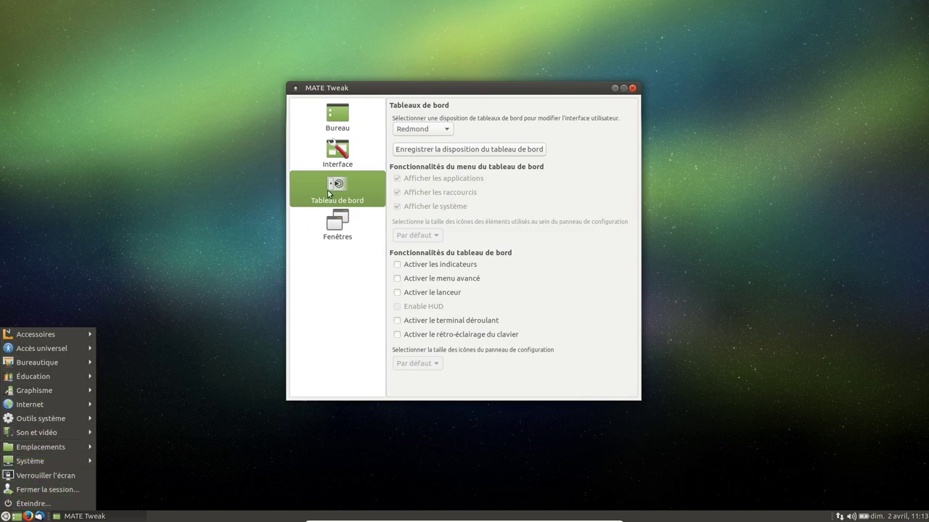
pyautogui.click(406, 135)
pyautogui.click(407, 144)
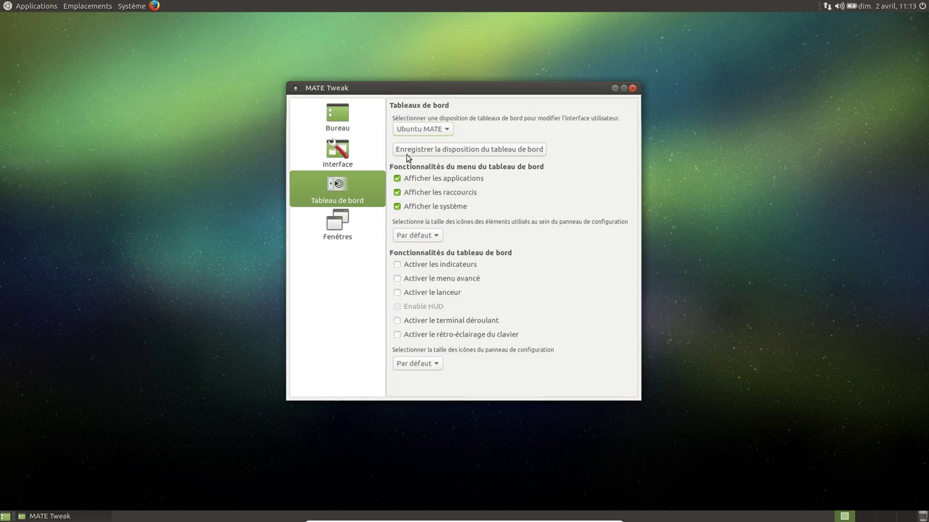
pyautogui.click(345, 221)
pyautogui.click(479, 233)
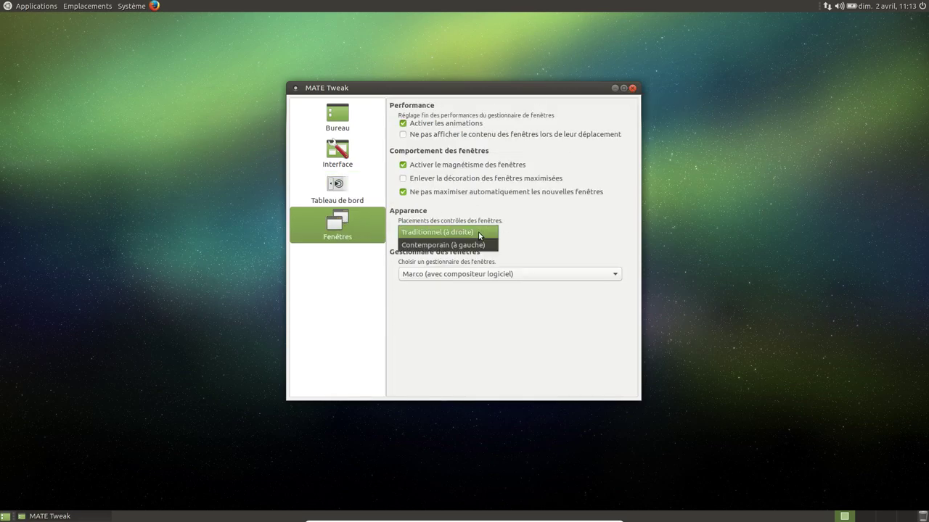
# - Switch window button placement to Contemporain on the left, then back to the right
pyautogui.click(439, 245)
pyautogui.click(474, 234)
pyautogui.click(471, 216)
# - Select the Compiz window manager, then restore the fail-safe and dismiss the internal error
pyautogui.click(486, 273)
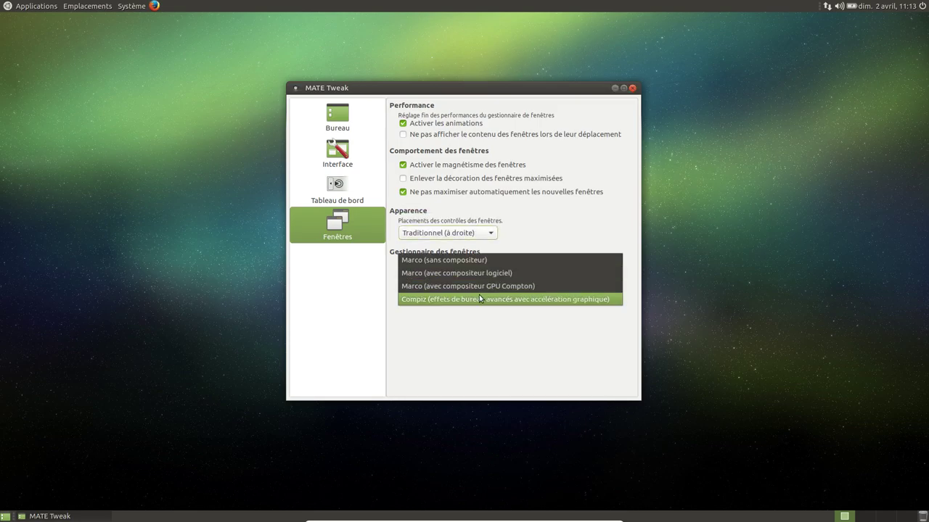
pyautogui.click(478, 300)
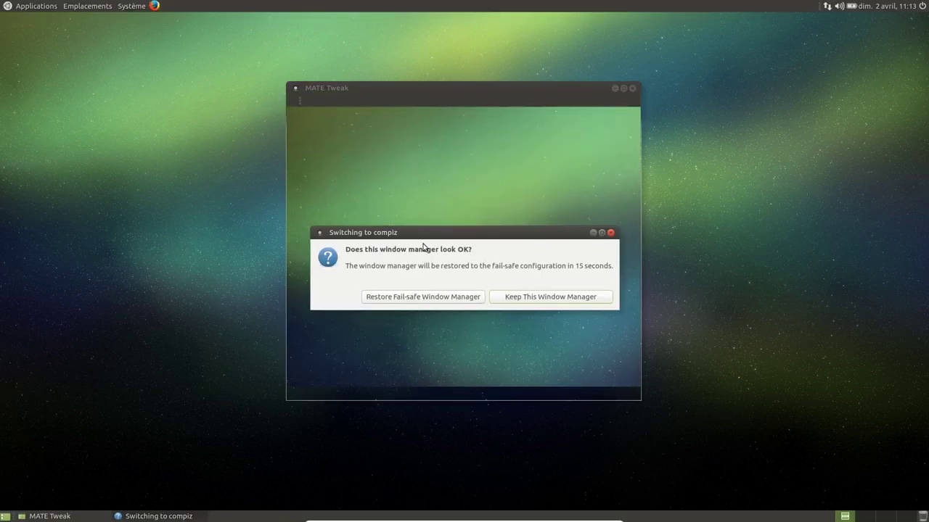
pyautogui.click(436, 299)
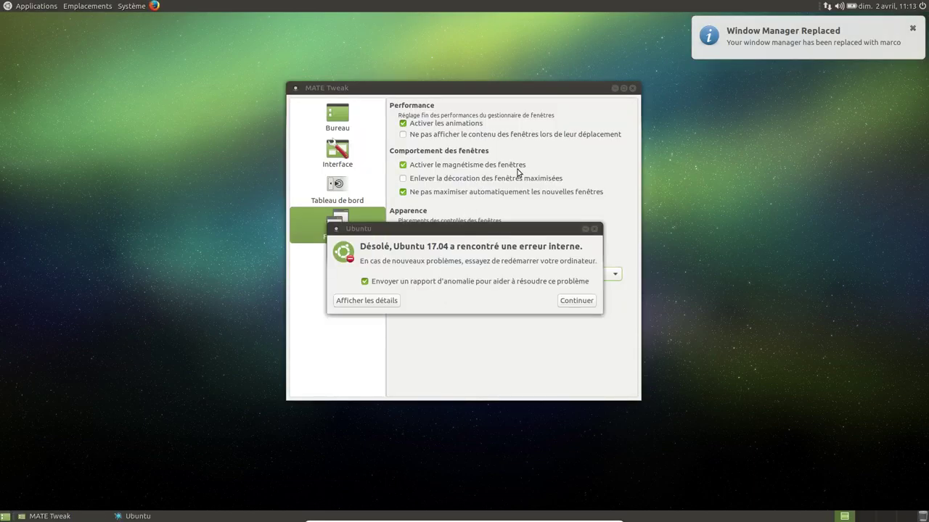
pyautogui.click(570, 300)
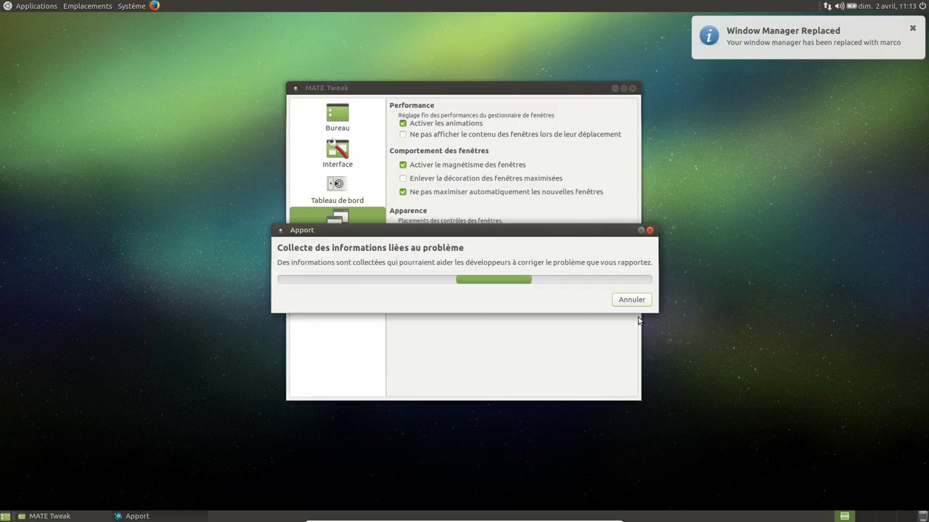
# - Close MATE Tweak and the problem report window, then open the Applications menu
pyautogui.click(632, 88)
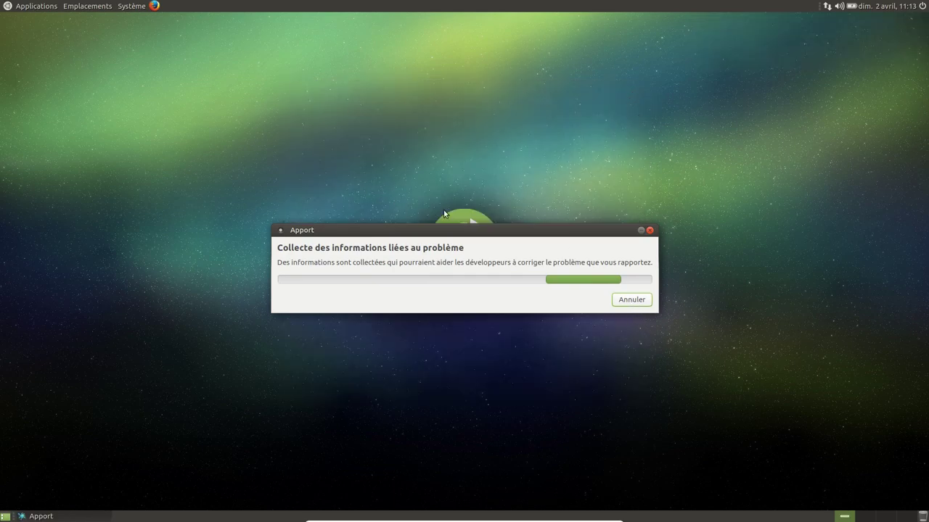
pyautogui.click(649, 230)
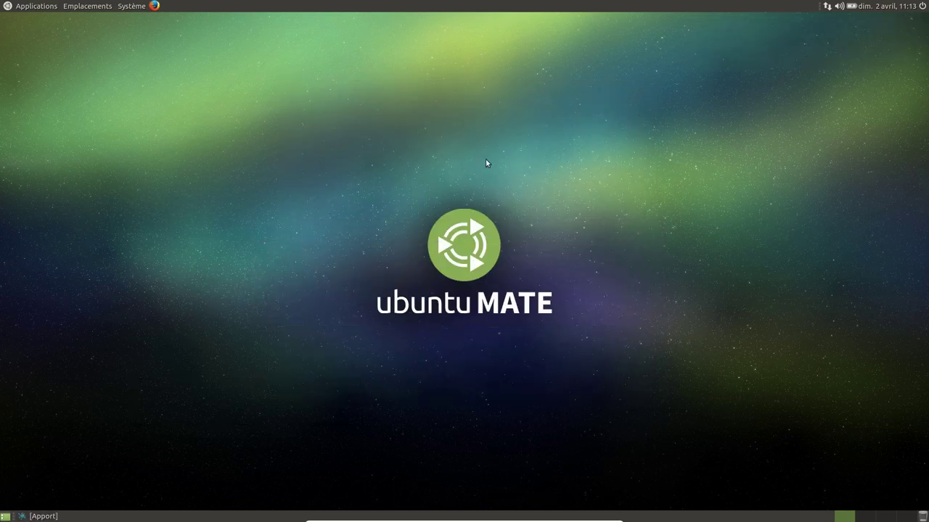
pyautogui.click(7, 6)
pyautogui.moveTo(24, 19)
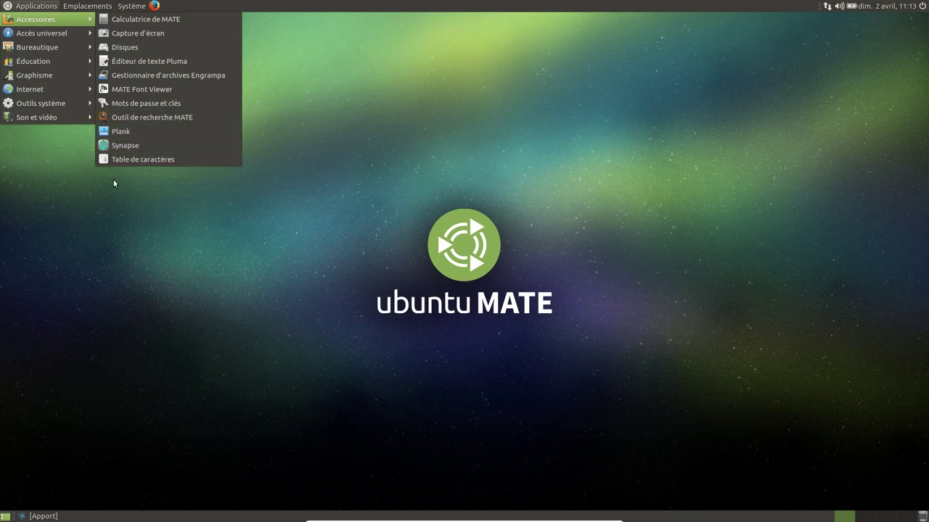
# - Show the Bureautique submenu listing the LibreOffice programs
pyautogui.moveTo(36, 33)
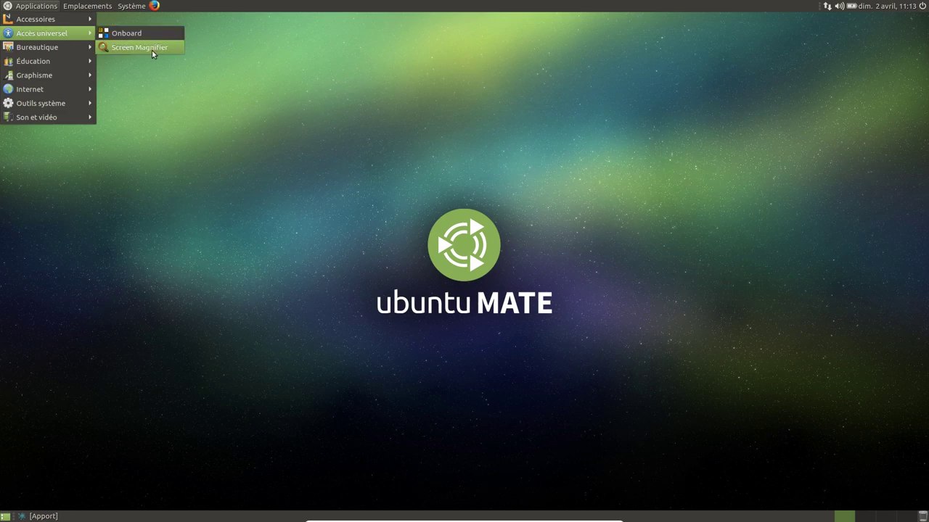
# - Launch LibreOffice Draw and show its About box with version 5.3.1.2
pyautogui.moveTo(29, 53)
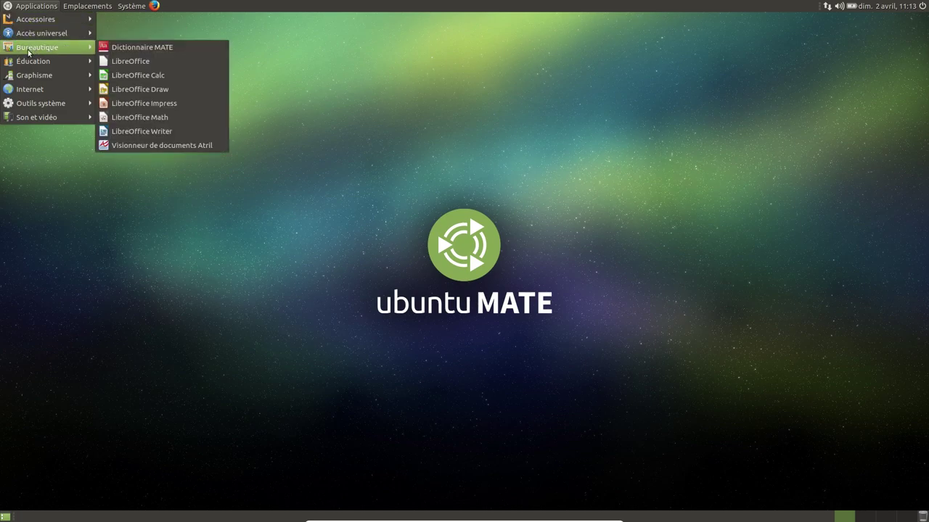
pyautogui.click(161, 95)
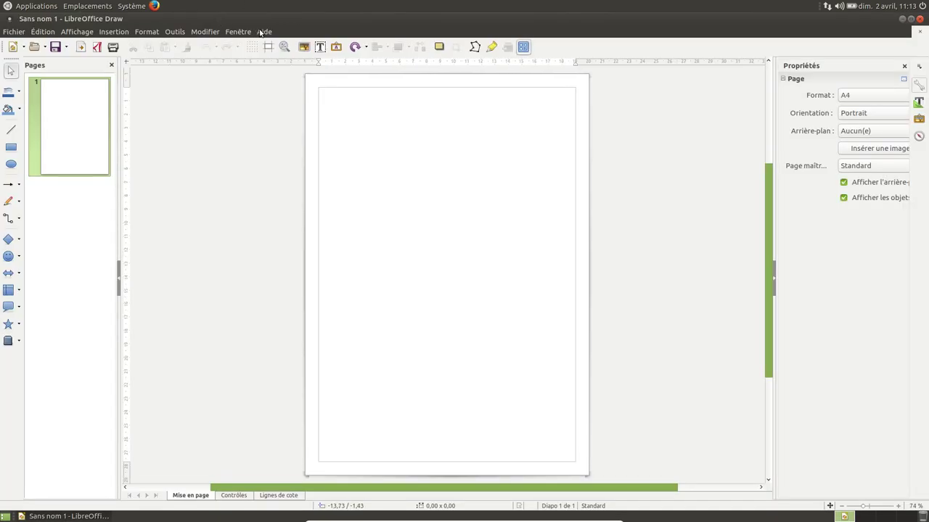
pyautogui.click(259, 32)
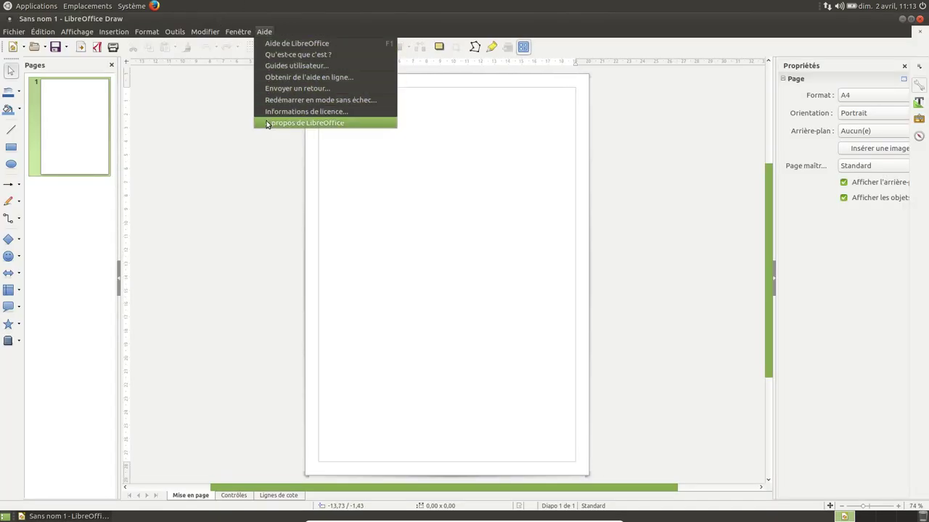
pyautogui.click(267, 125)
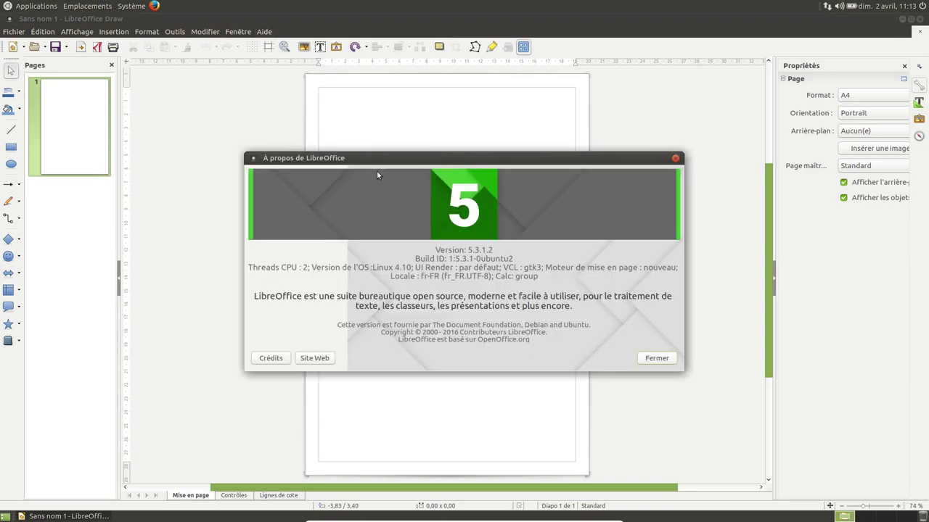
# - Close the About box and the empty drawing, then reopen the Applications menu
pyautogui.click(657, 358)
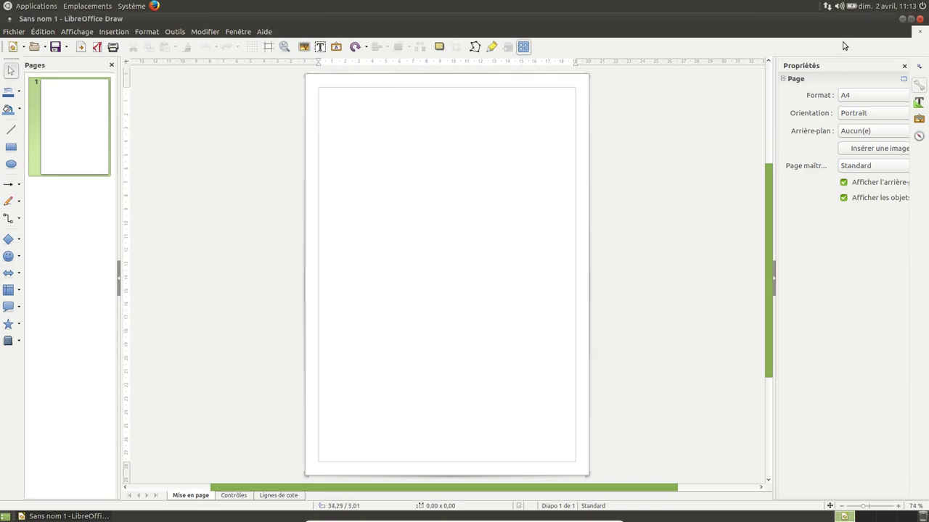
pyautogui.click(922, 18)
pyautogui.click(123, 6)
pyautogui.click(36, 5)
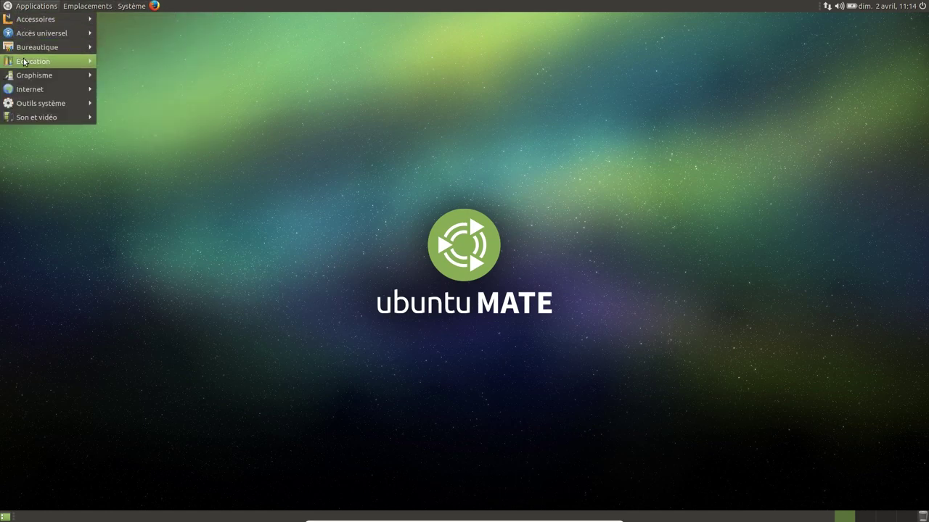
# - Launch Messagerie Thunderbird from Applications > Internet
pyautogui.moveTo(27, 79)
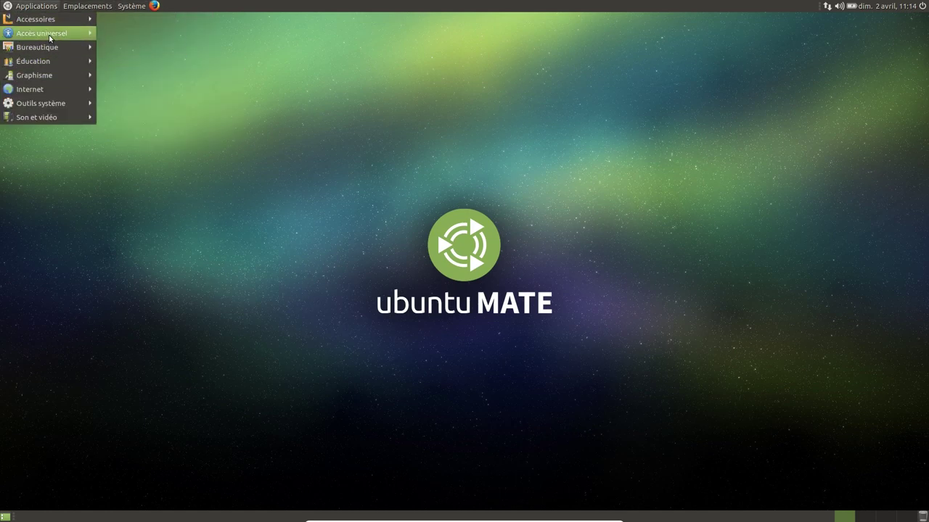
pyautogui.moveTo(42, 54)
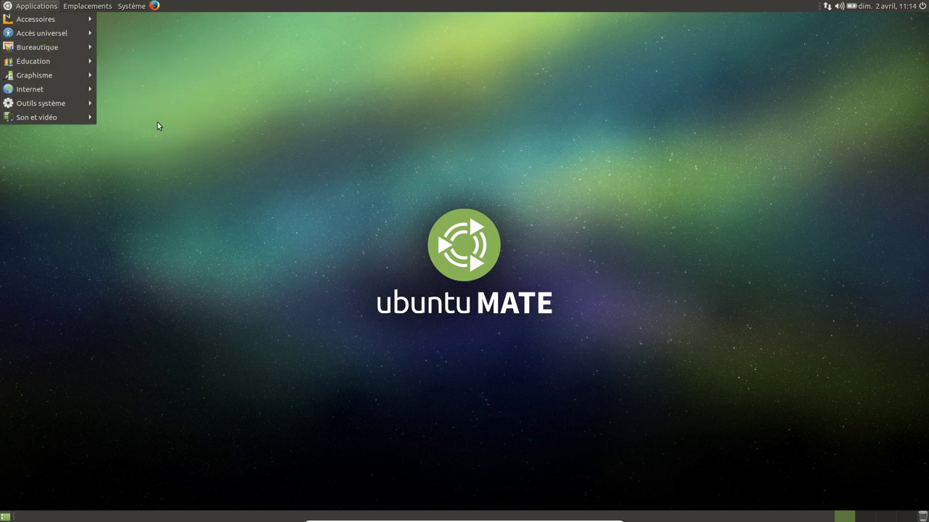
pyautogui.moveTo(56, 73)
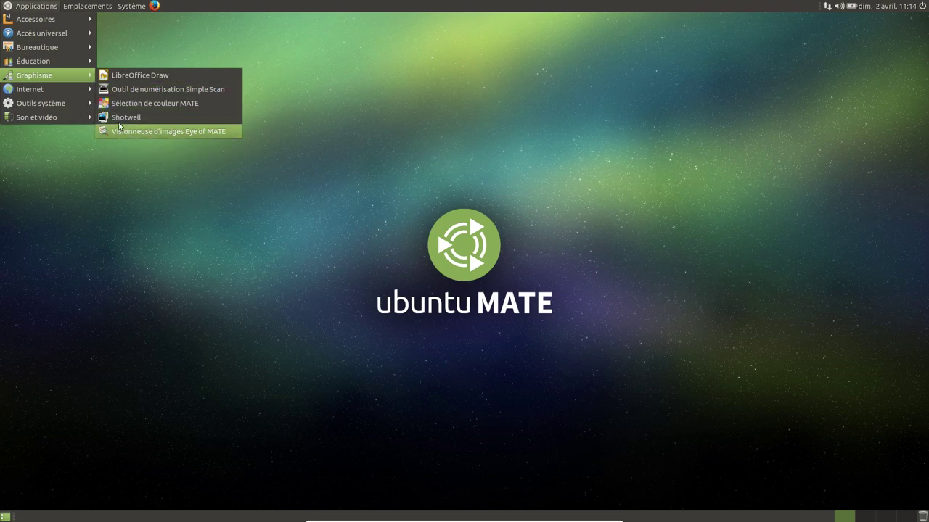
pyautogui.moveTo(71, 90)
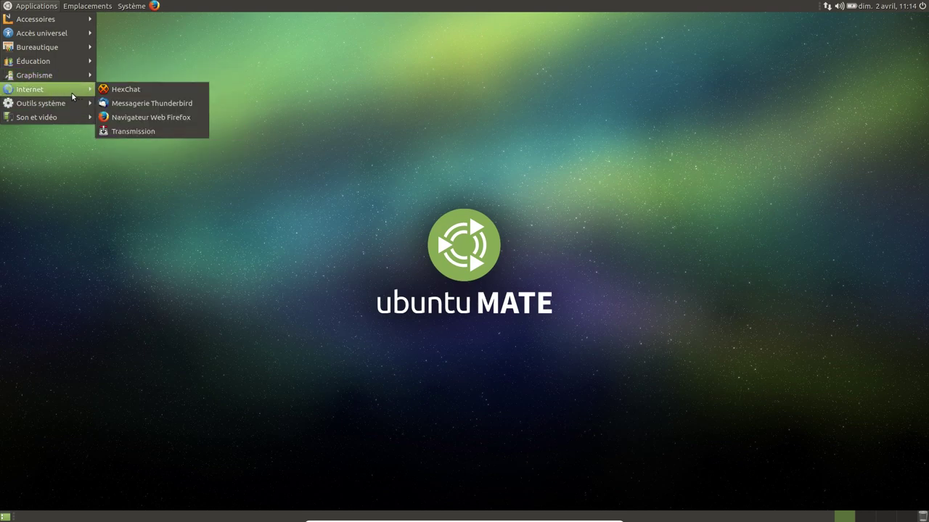
pyautogui.click(171, 103)
# - Start Navigateur Web Firefox, then bring up the Outils système applications list
pyautogui.click(154, 7)
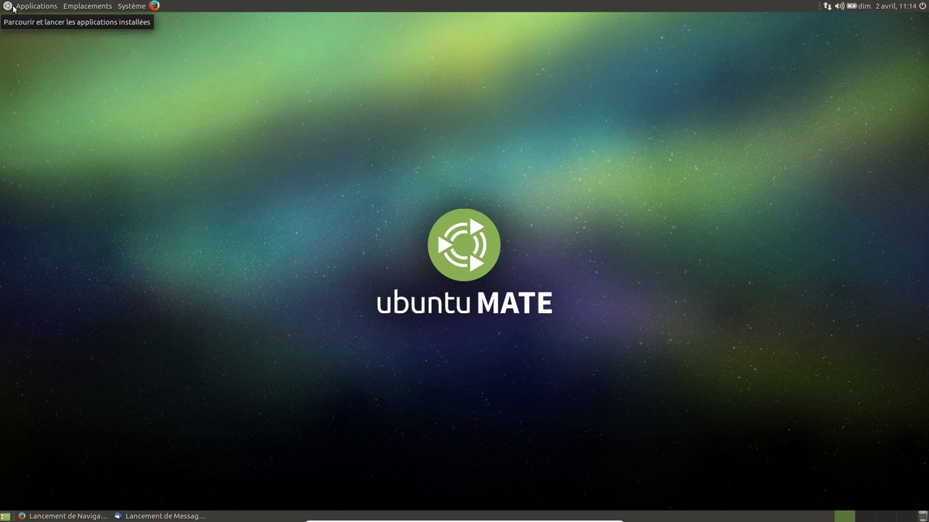
pyautogui.click(30, 6)
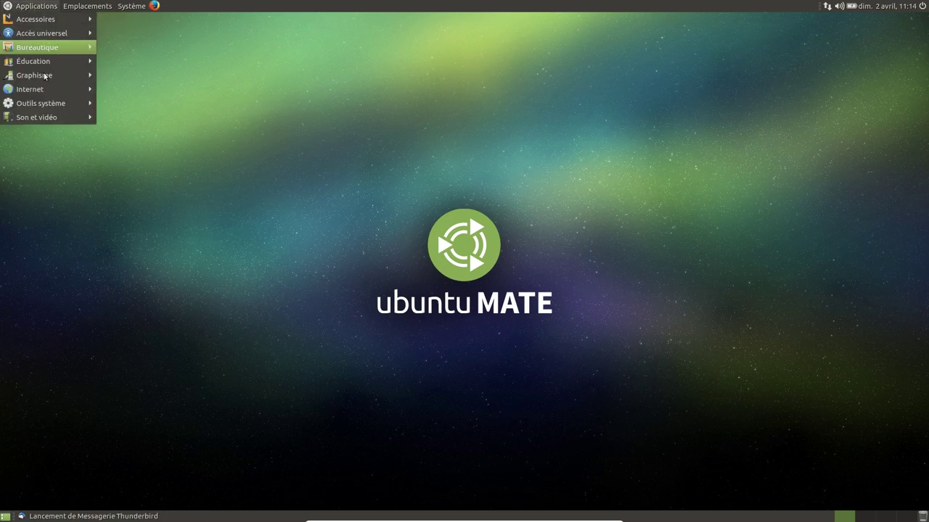
pyautogui.moveTo(46, 103)
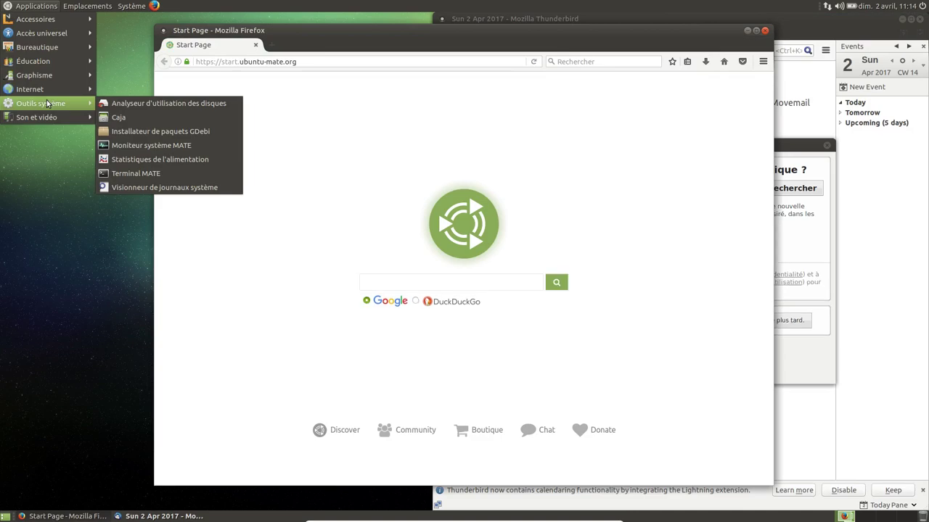
# - Open Caja on the home folder with Firefox and Thunderbird minimised, then close Caja
pyautogui.click(126, 119)
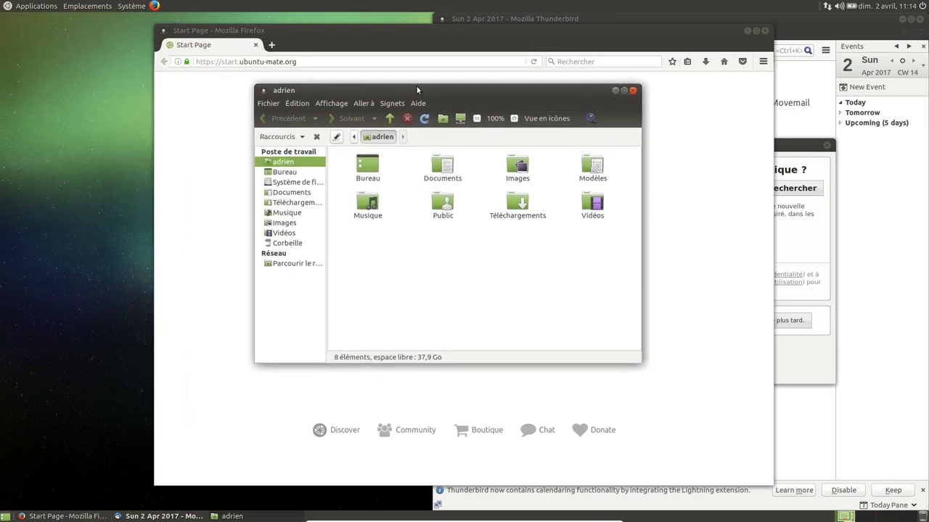
pyautogui.click(747, 31)
pyautogui.click(901, 19)
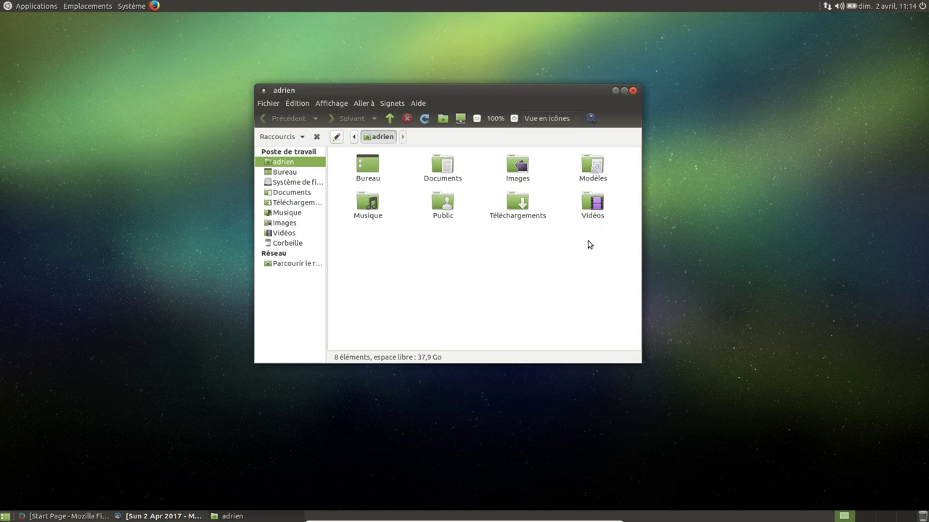
pyautogui.click(632, 91)
pyautogui.click(16, 8)
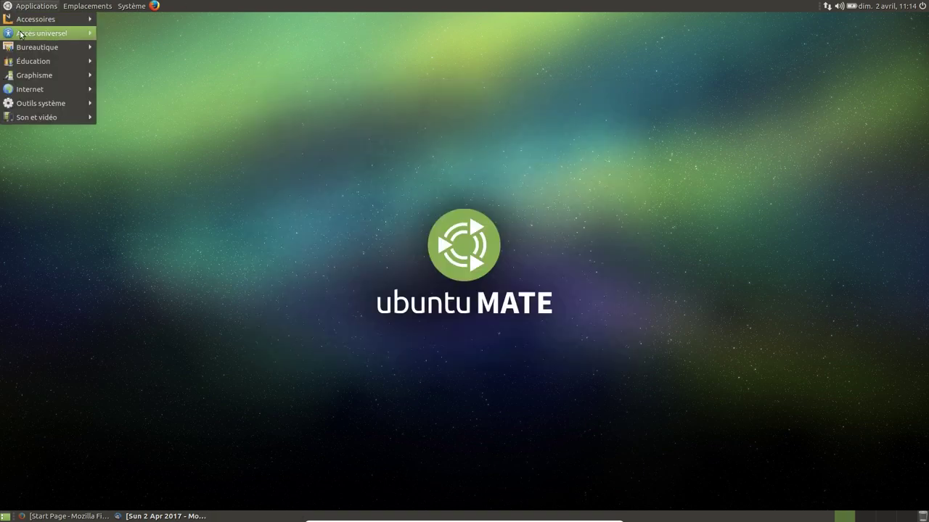
# - Launch Lecteur multimédia VLC from Son et vidéo and accept its privacy notice
pyautogui.moveTo(26, 120)
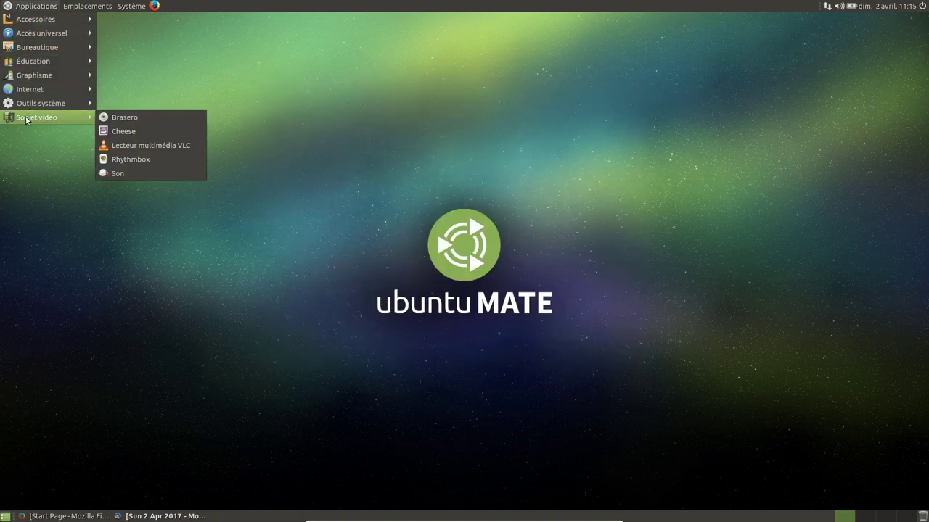
pyautogui.click(136, 146)
pyautogui.click(547, 347)
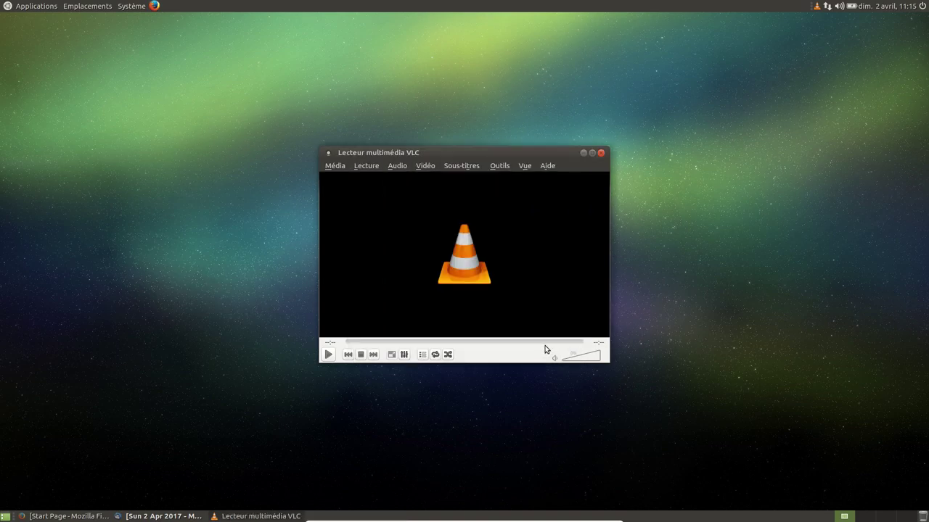
# - Check VLC's À propos box showing version 2.2.4, then quit VLC
pyautogui.click(541, 166)
pyautogui.click(549, 193)
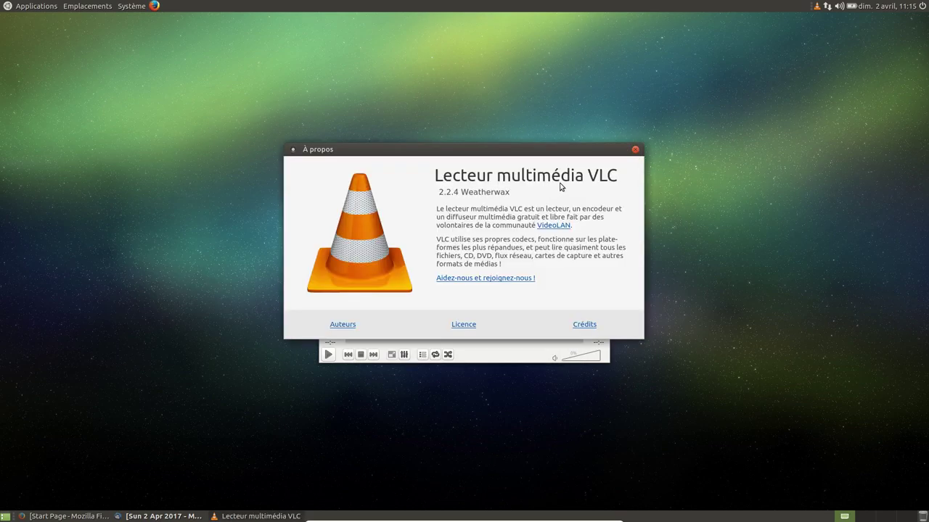
pyautogui.click(635, 151)
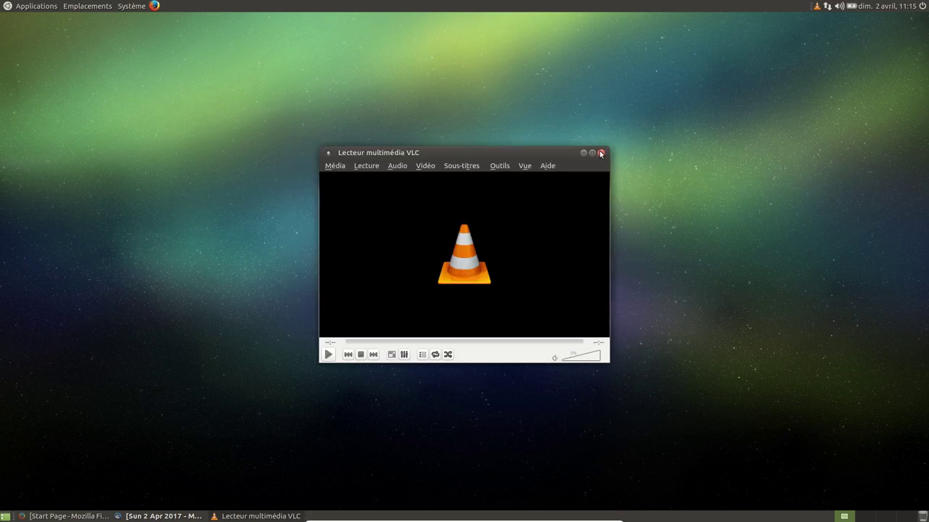
pyautogui.click(601, 154)
pyautogui.click(5, 5)
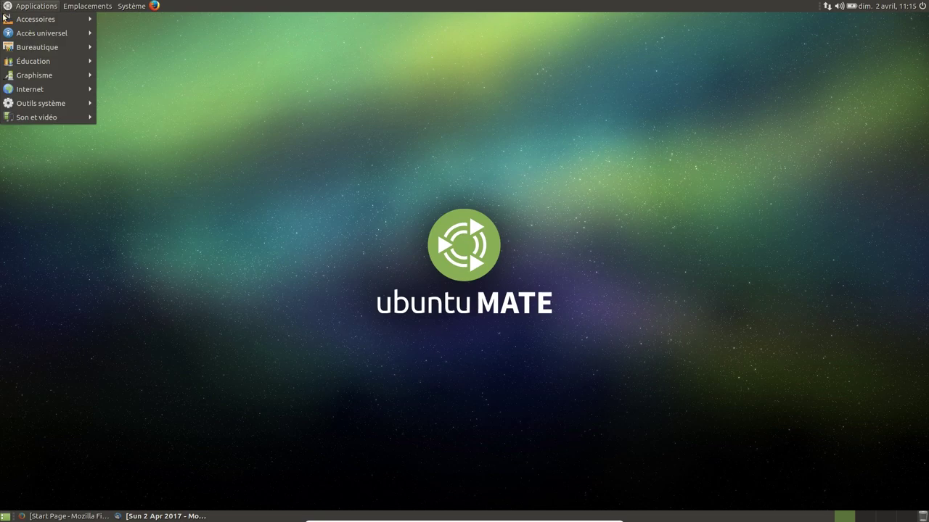
# - Launch Software Boutique from Système > Administration and restore Firefox from the taskbar
pyautogui.moveTo(128, 7)
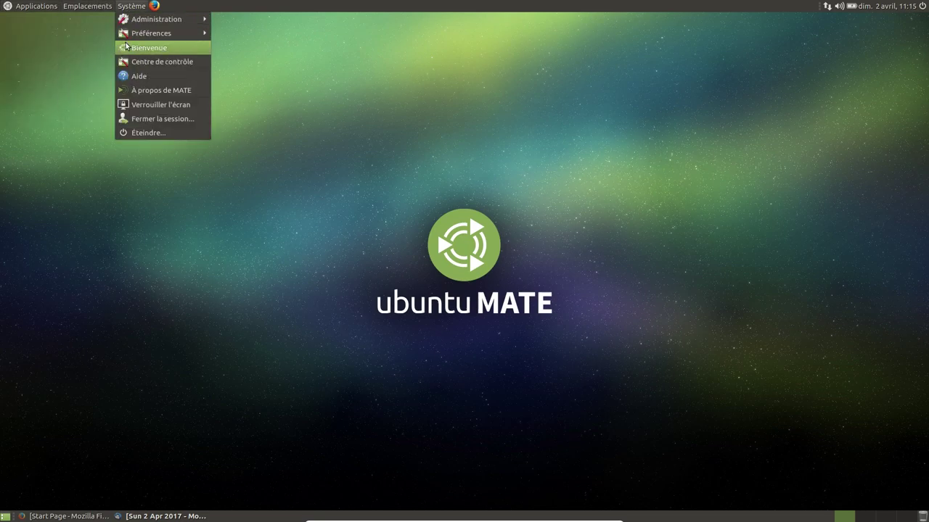
pyautogui.moveTo(172, 19)
pyautogui.click(282, 117)
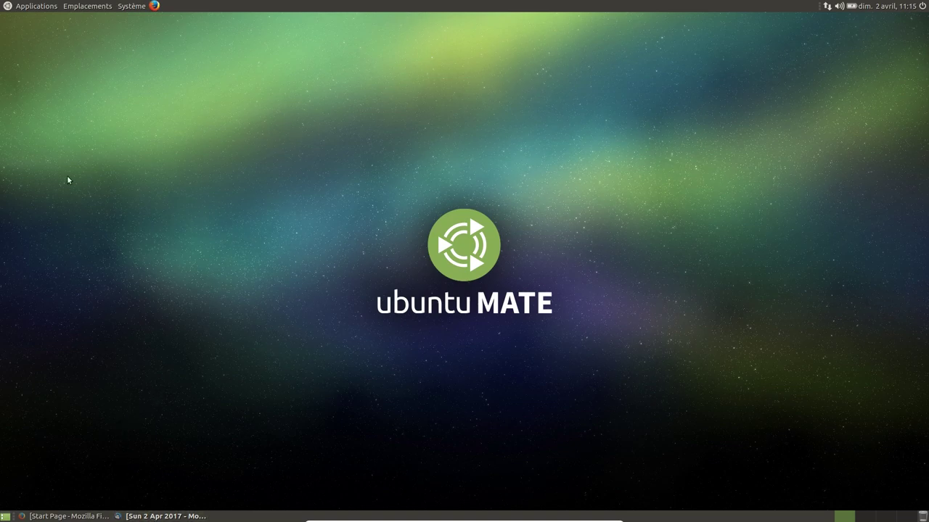
pyautogui.click(65, 516)
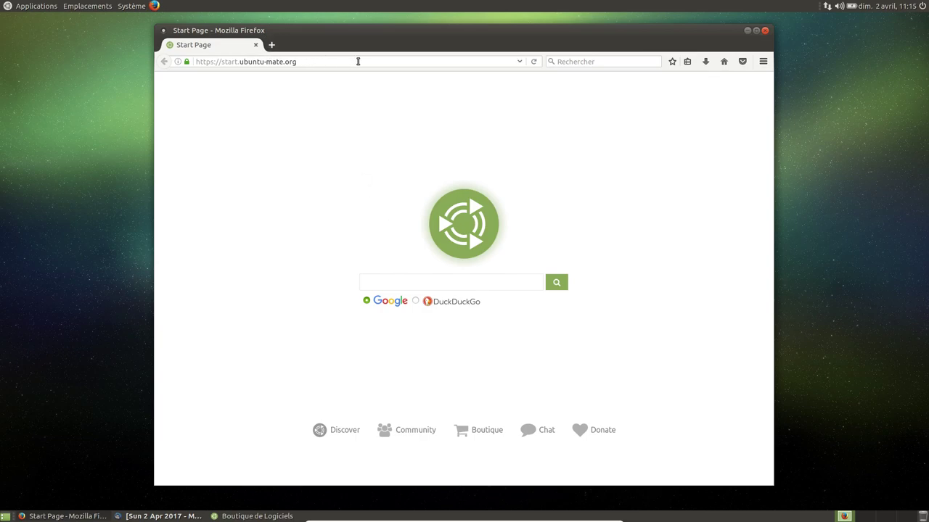
# - Search through DuckDuckGo from the start page and select the DuckDuckGo address
pyautogui.click(415, 295)
pyautogui.click(556, 276)
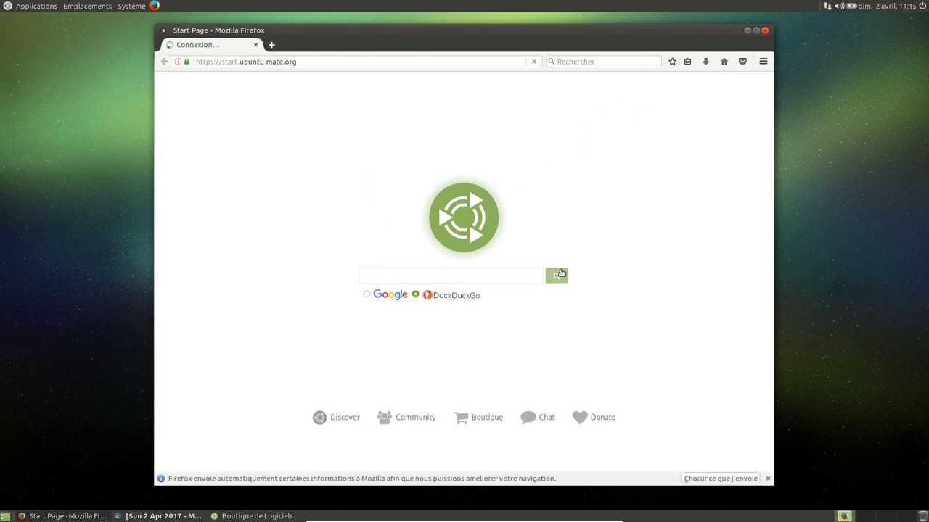
pyautogui.doubleClick(279, 62)
pyautogui.hotkey('ctrl', 'c')
# - In Preferences, make Firefox the default browser and set the DuckDuckGo address as homepage
pyautogui.click(763, 61)
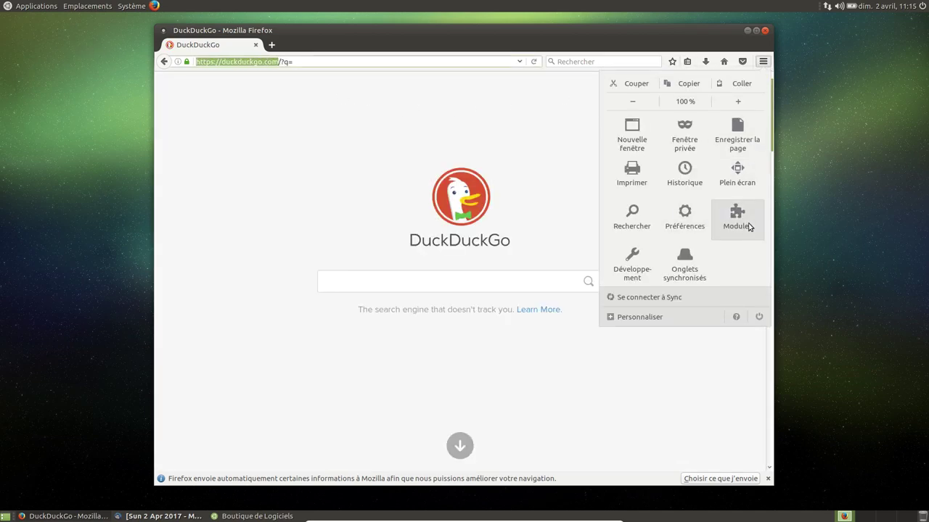
pyautogui.click(684, 218)
pyautogui.click(299, 154)
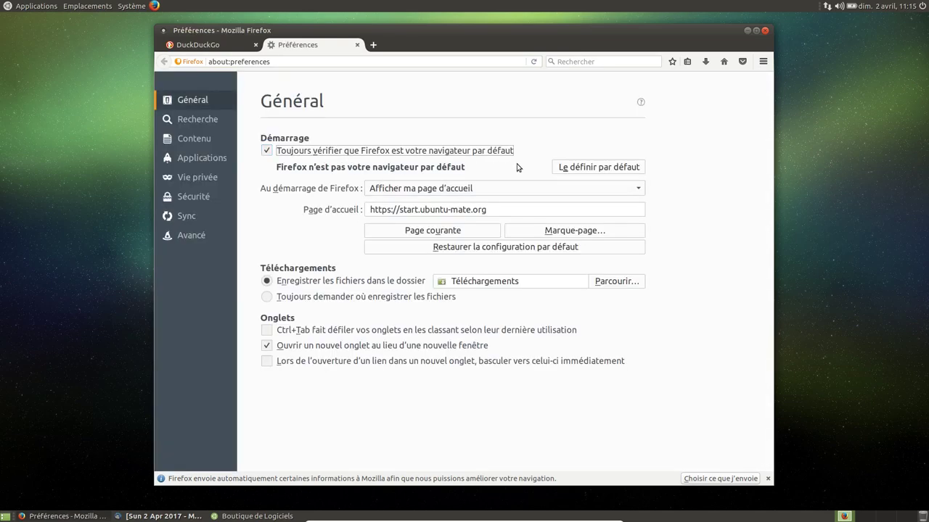
pyautogui.click(584, 168)
pyautogui.click(515, 210)
pyautogui.hotkey('ctrl', 'a')
pyautogui.hotkey('ctrl', 'v')
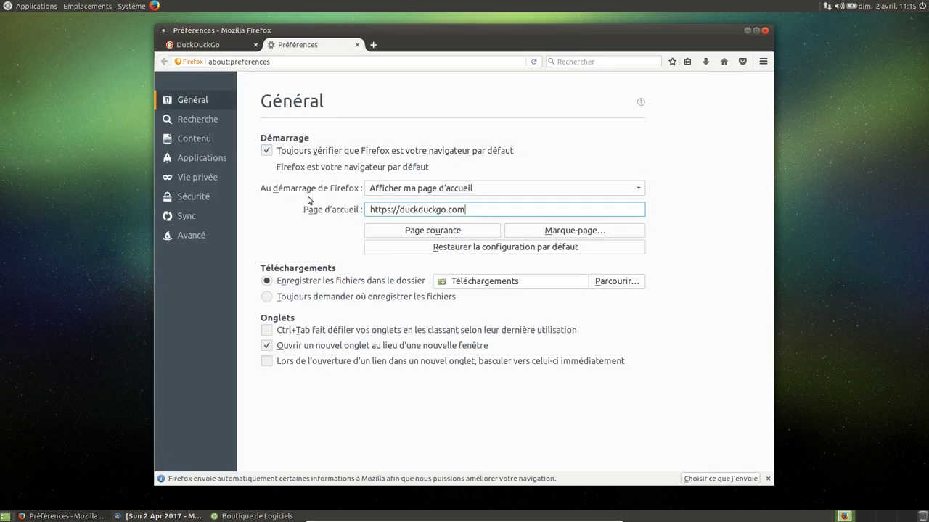
pyautogui.press('Escape')
# - Make DuckDuckGo Firefox's default search engine and close the preferences tab
pyautogui.click(194, 120)
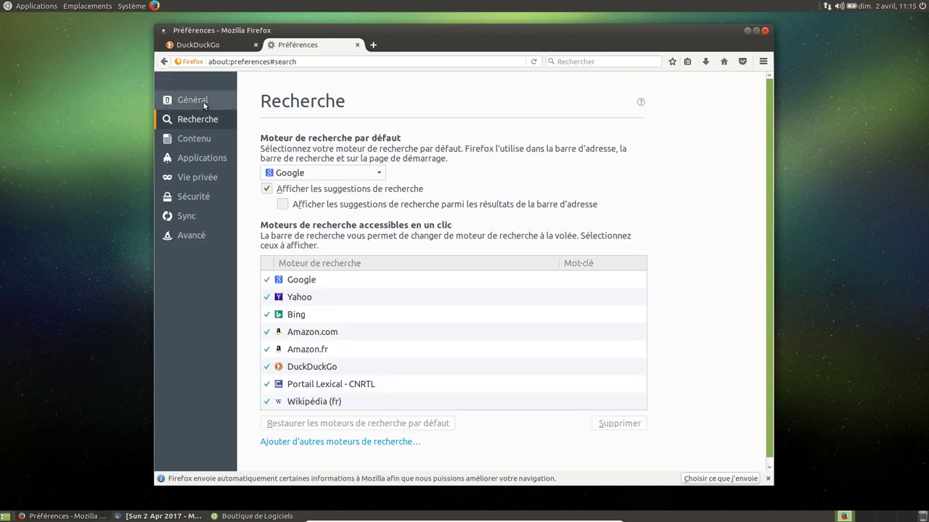
pyautogui.click(331, 177)
pyautogui.click(301, 253)
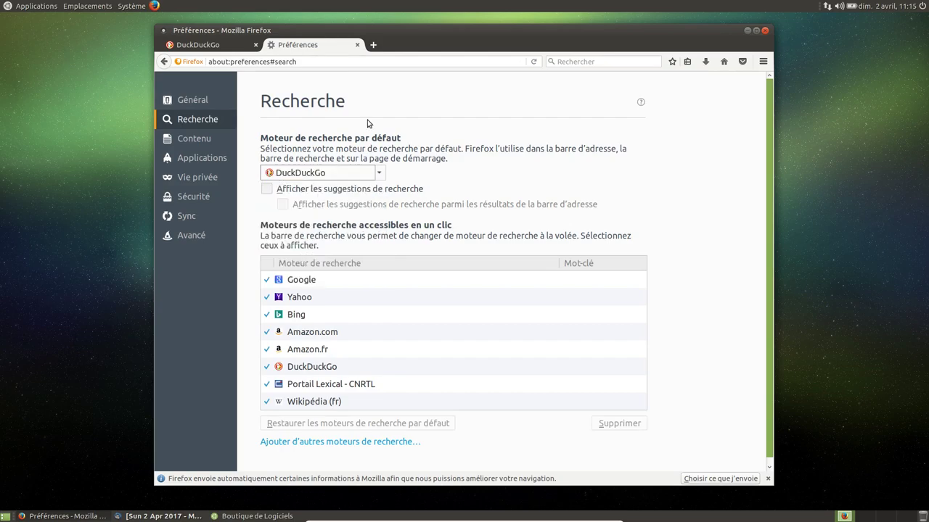
pyautogui.click(357, 45)
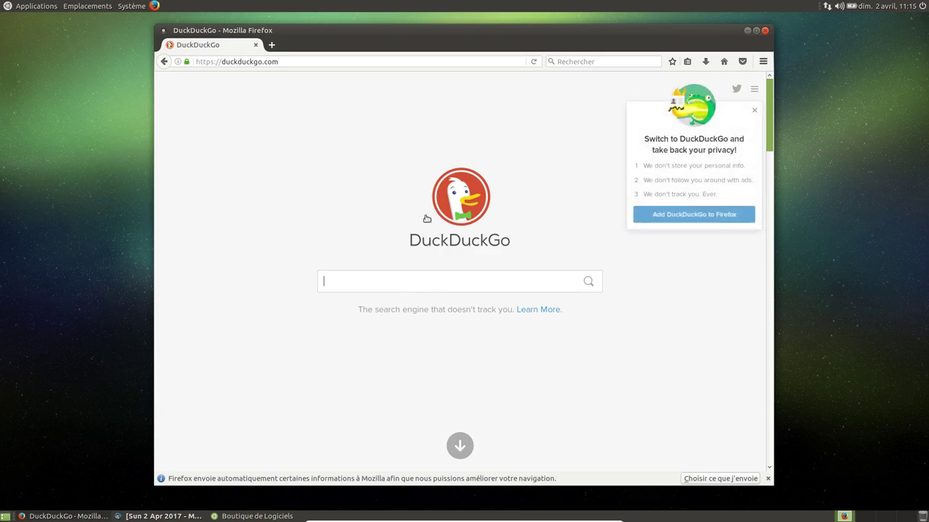
# - Type 'kgjfdjgdg', return to the DuckDuckGo home page, dismiss its popup, and close Firefox
pyautogui.write('kgjfdjgdg')
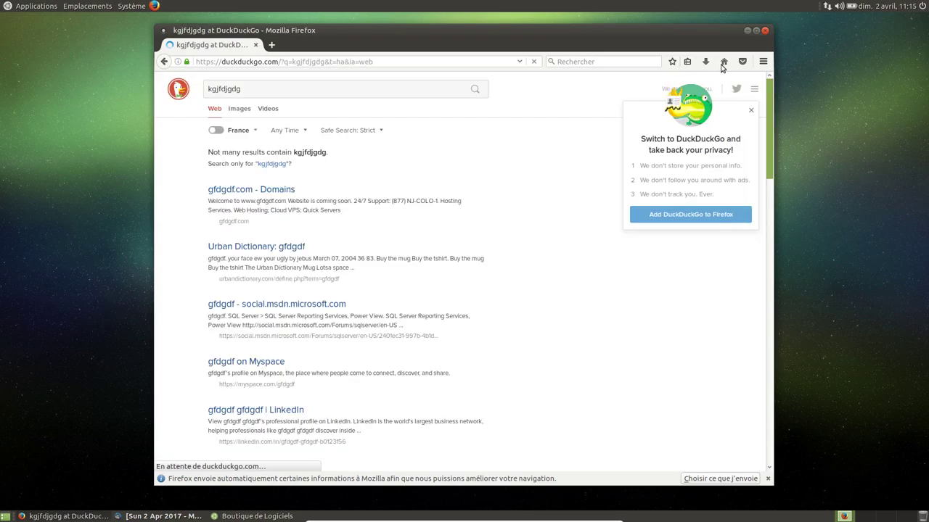
pyautogui.click(724, 63)
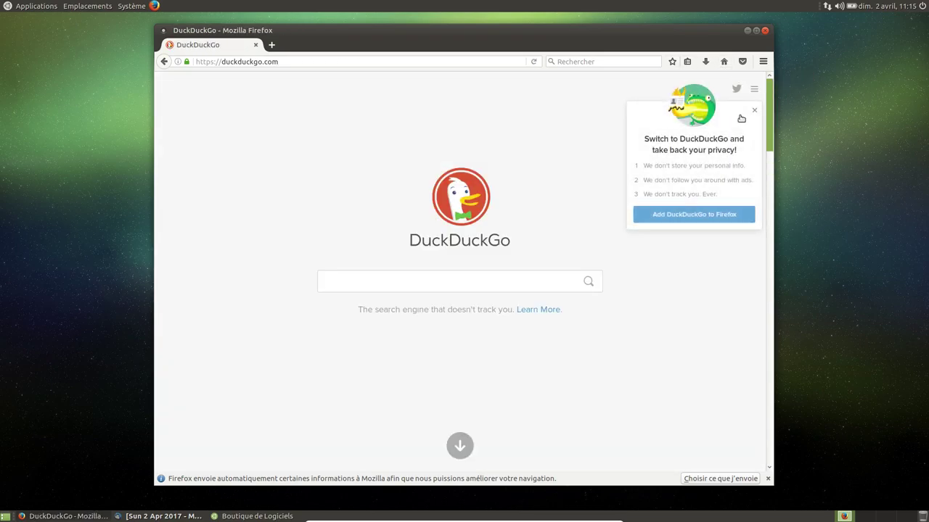
pyautogui.click(756, 110)
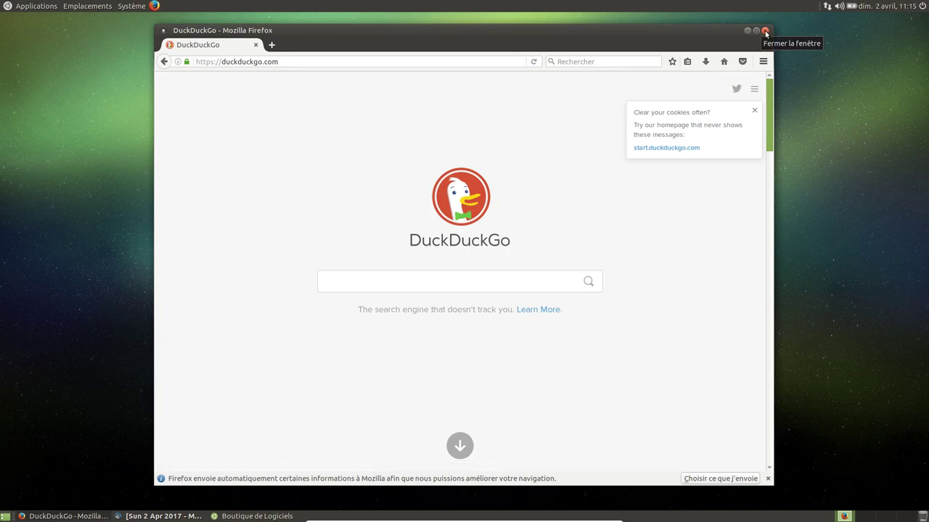
pyautogui.click(764, 31)
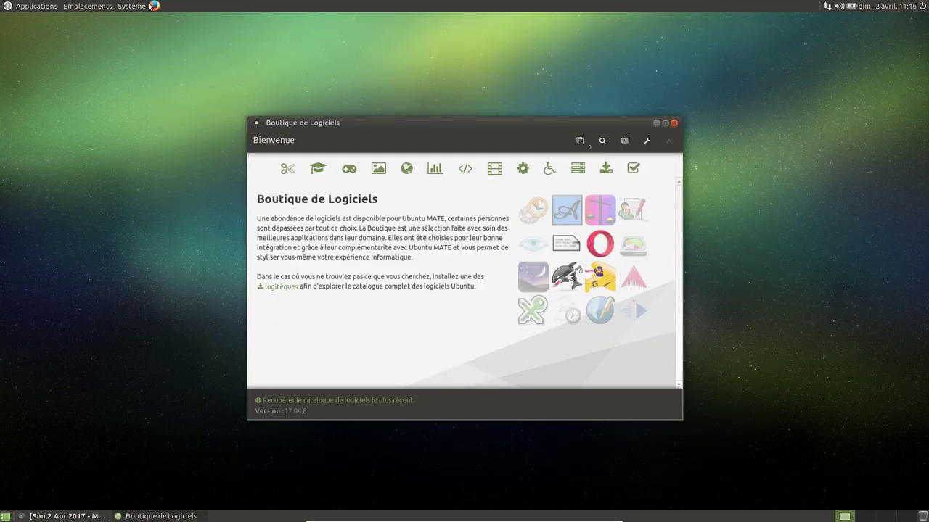
pyautogui.click(154, 6)
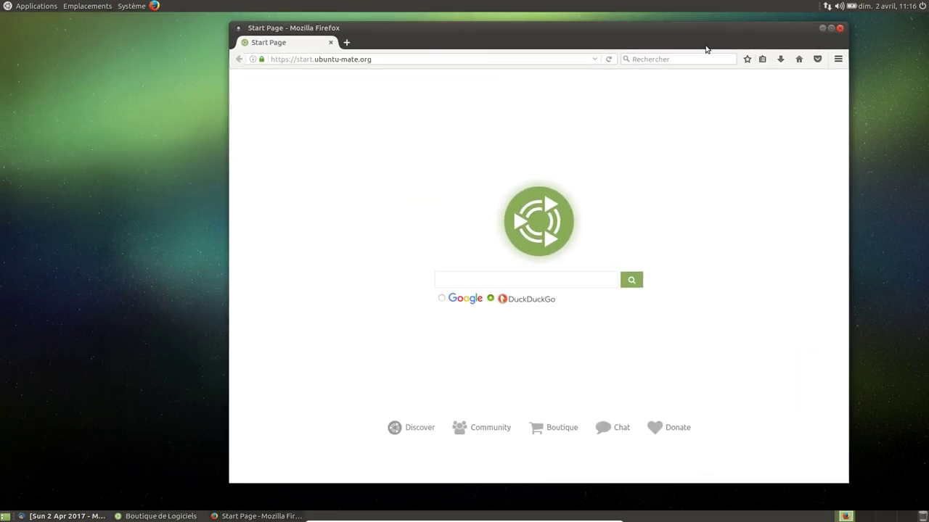
pyautogui.click(798, 59)
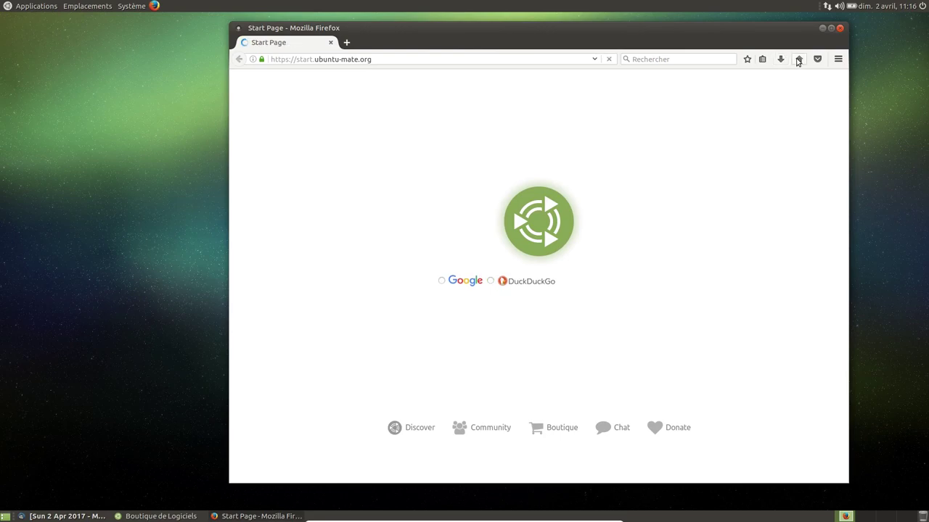
pyautogui.click(838, 60)
pyautogui.click(761, 230)
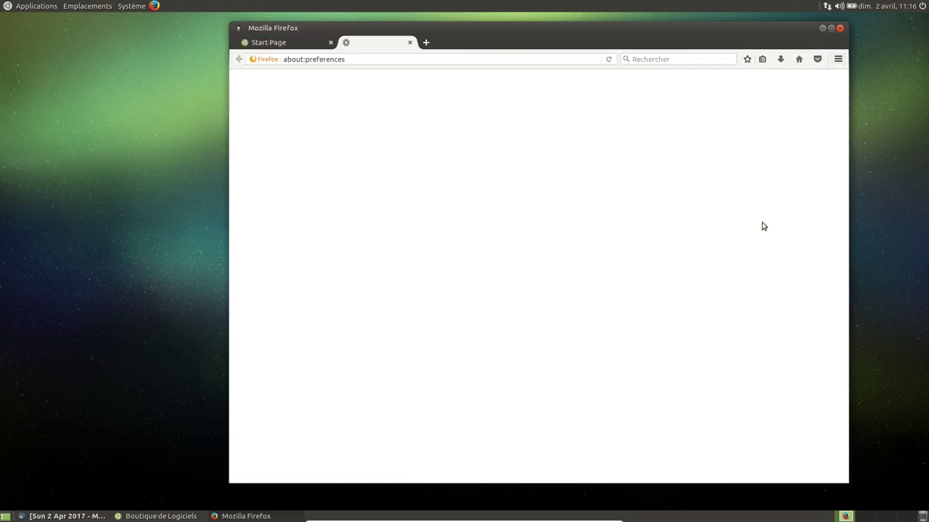
pyautogui.moveTo(572, 208); pyautogui.dragTo(407, 204)
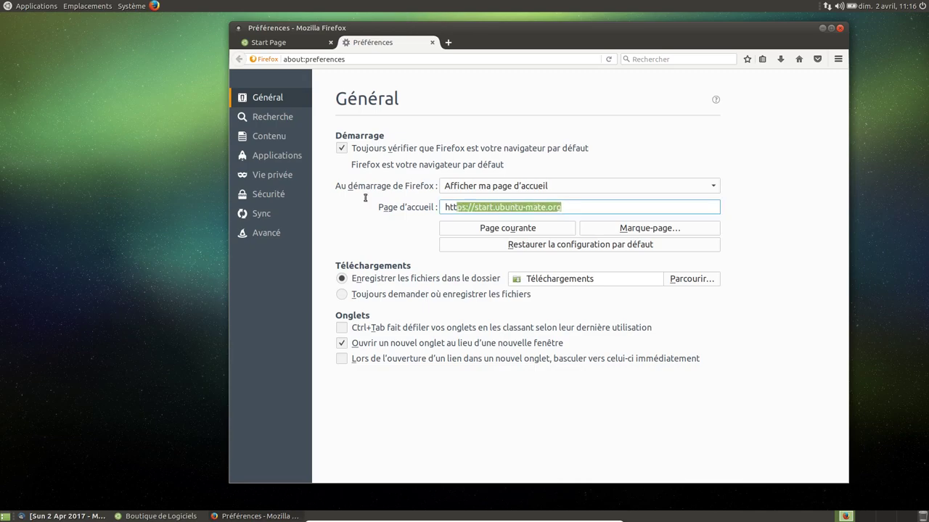
pyautogui.click(272, 119)
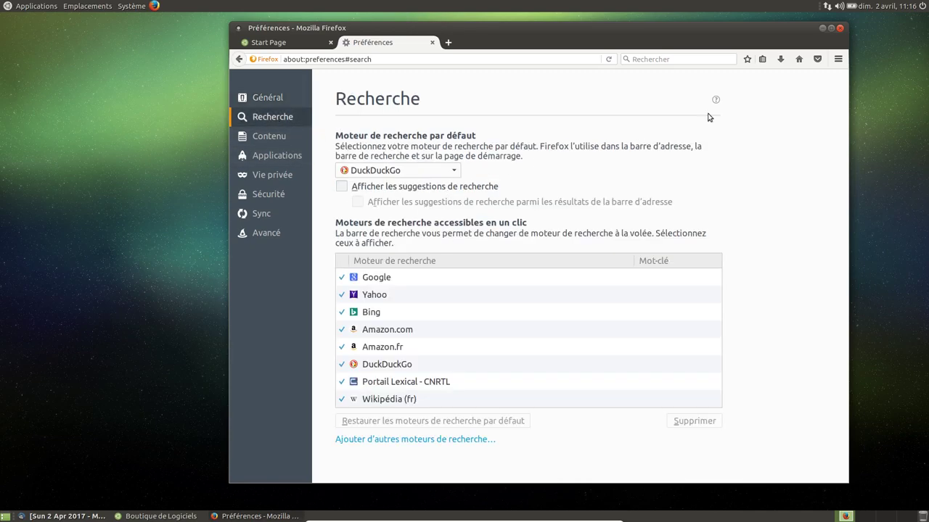
pyautogui.click(290, 97)
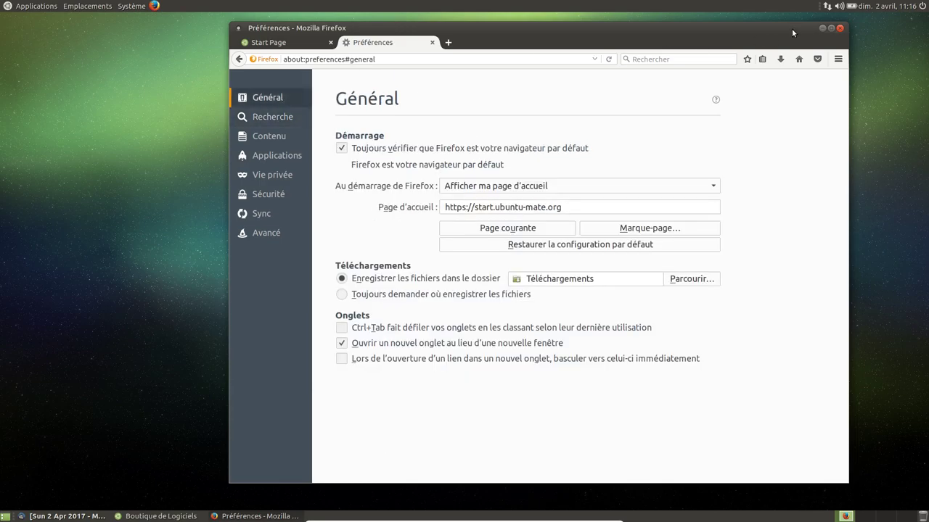
pyautogui.click(840, 28)
pyautogui.click(643, 279)
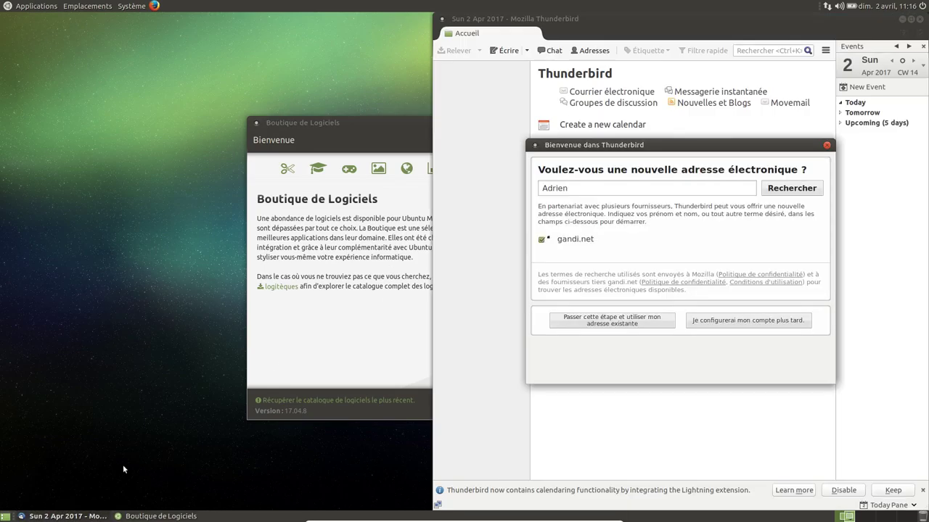
pyautogui.click(827, 145)
pyautogui.moveTo(655, 20); pyautogui.dragTo(411, 25)
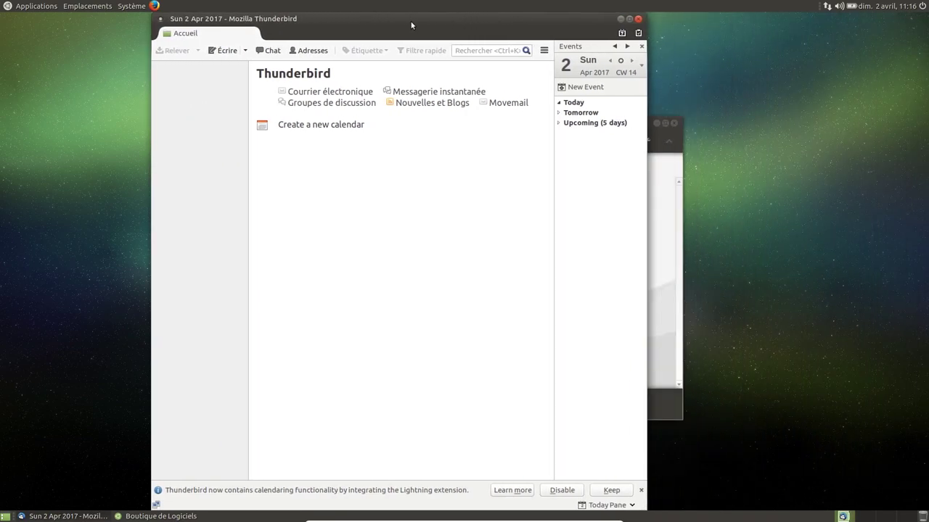
pyautogui.click(544, 50)
pyautogui.moveTo(742, 188)
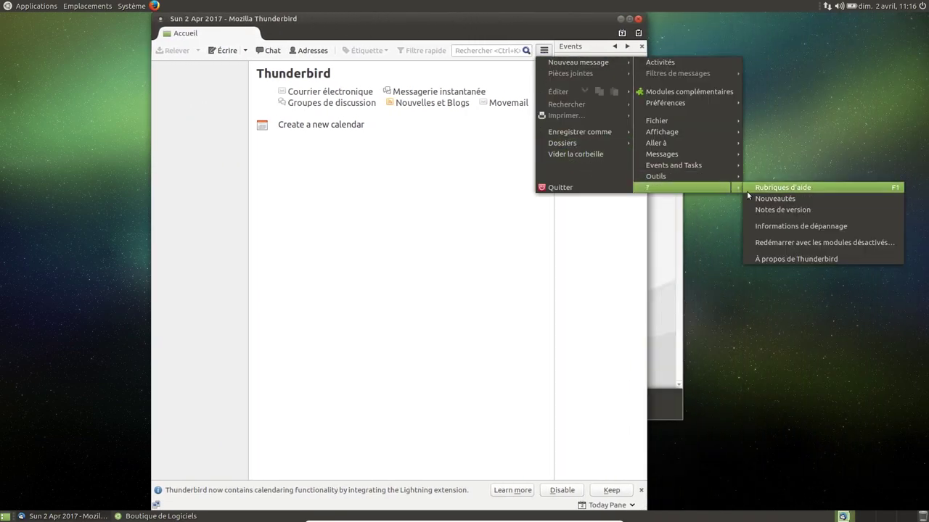
pyautogui.click(771, 261)
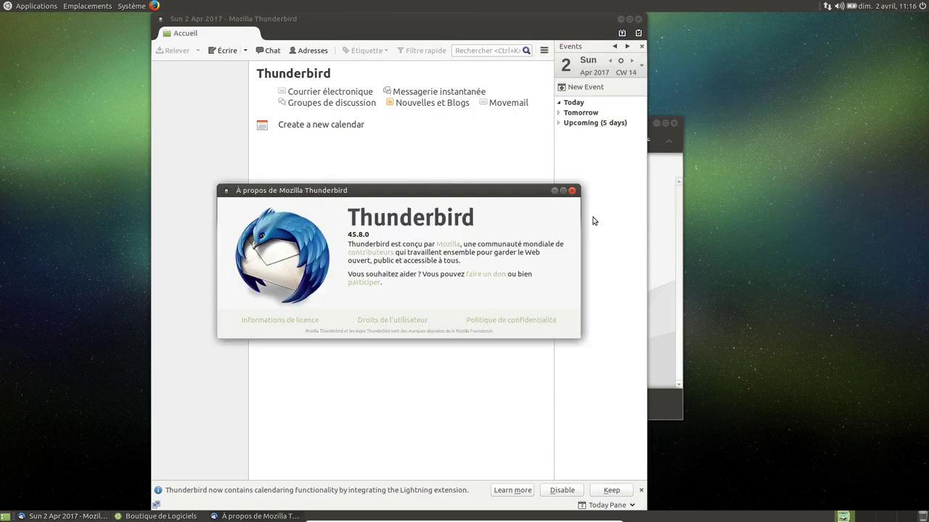
pyautogui.click(572, 192)
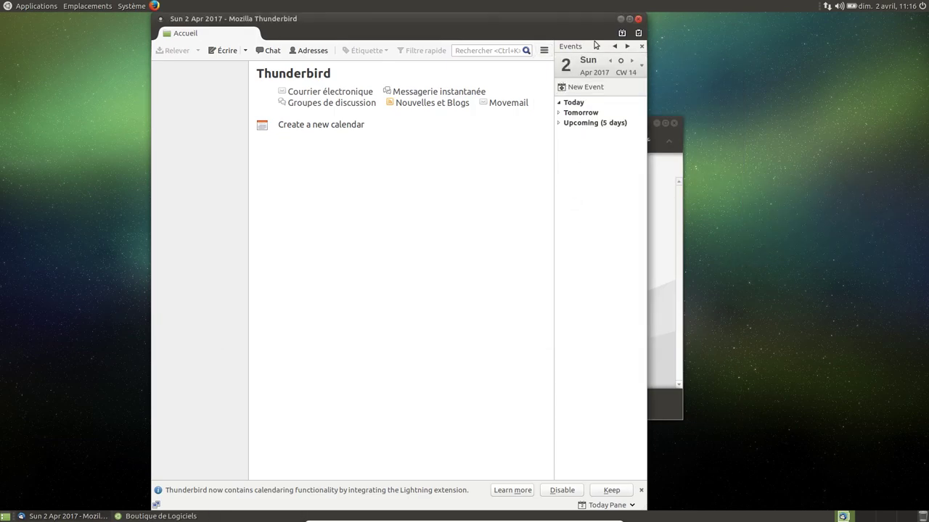
pyautogui.click(622, 32)
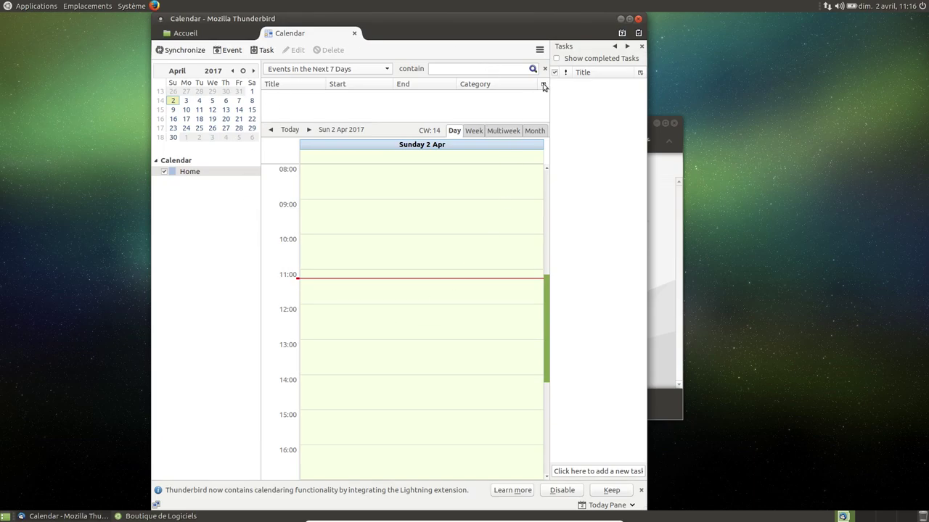
pyautogui.click(496, 131)
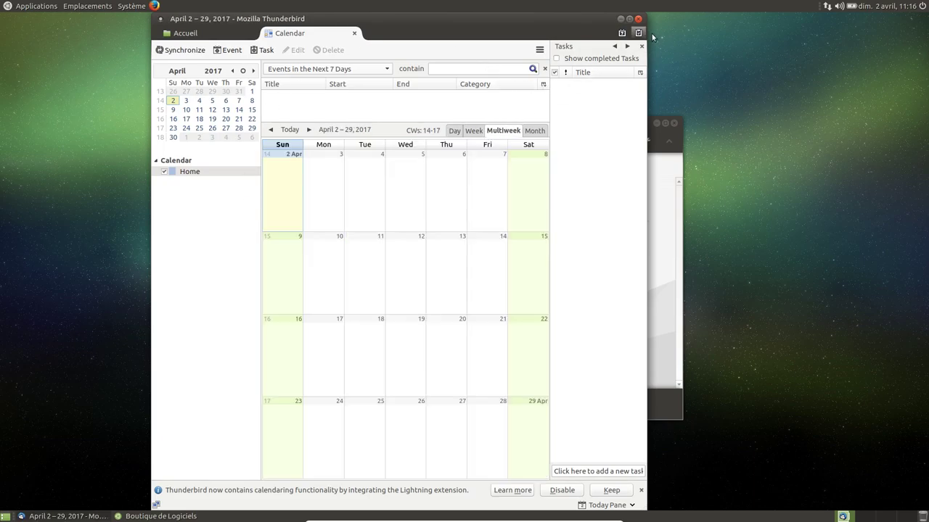
pyautogui.click(207, 34)
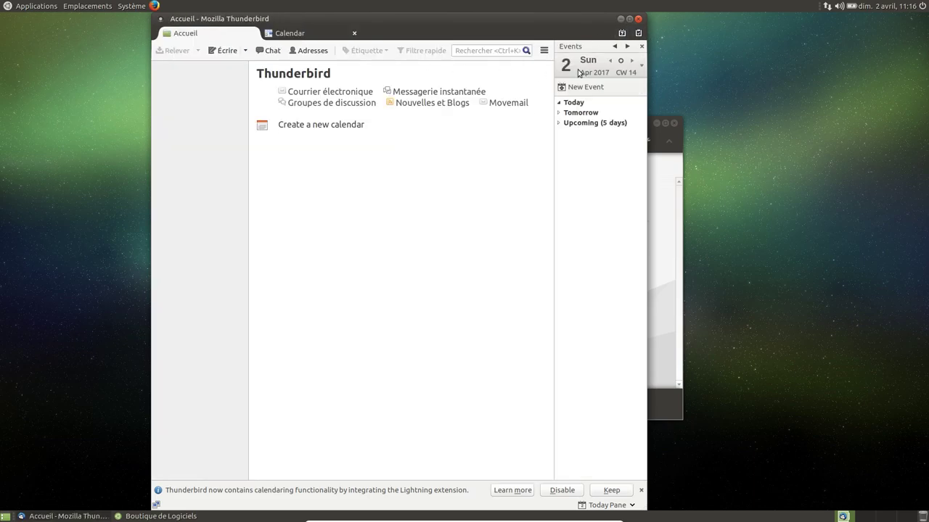
pyautogui.click(638, 19)
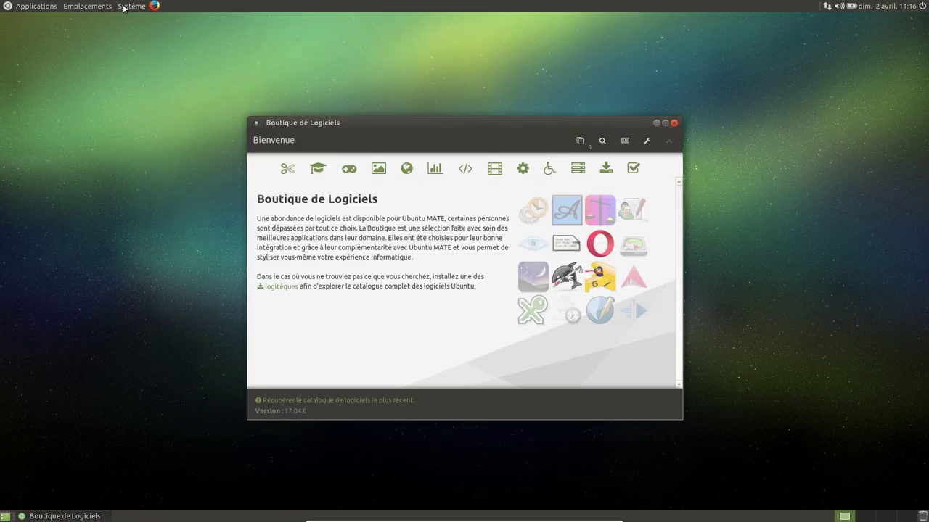
# - Open Terminal MATE and run 'sudo apt install synaptic'
pyautogui.click(40, 5)
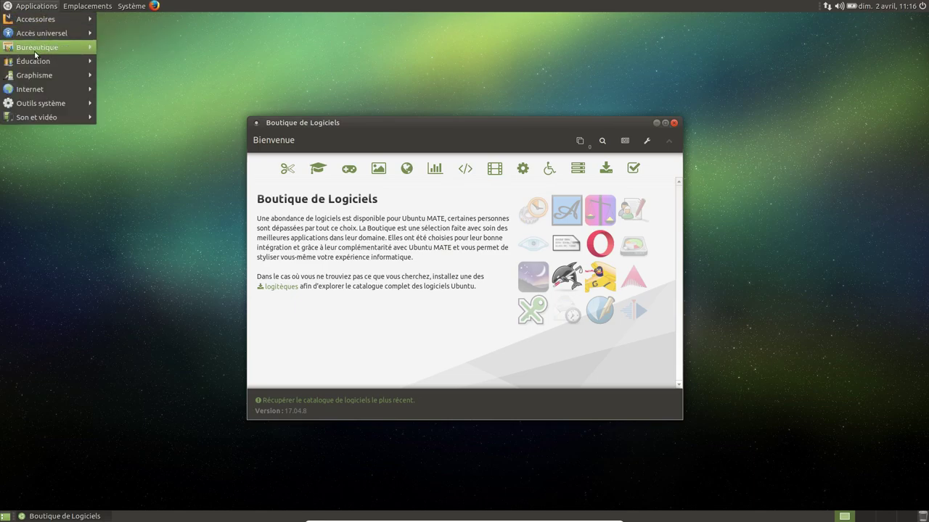
pyautogui.moveTo(52, 106)
pyautogui.click(135, 173)
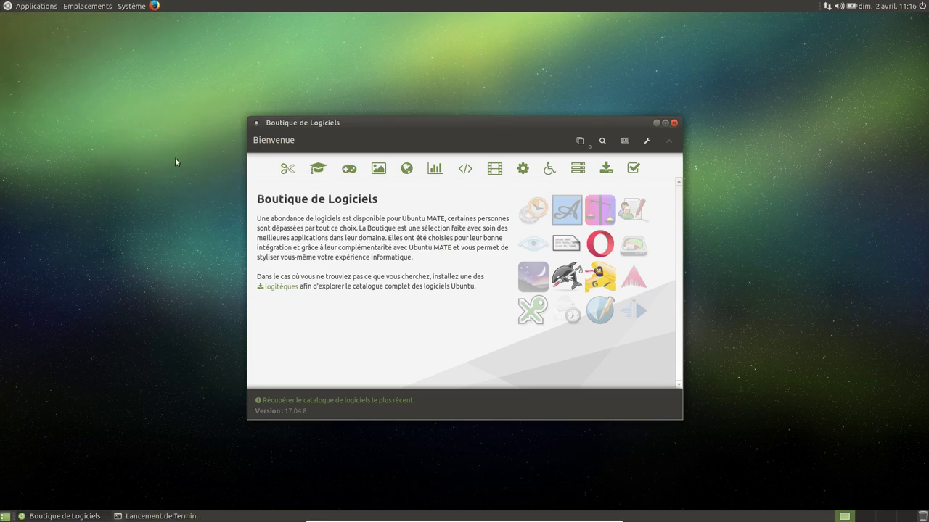
pyautogui.write('sudo')
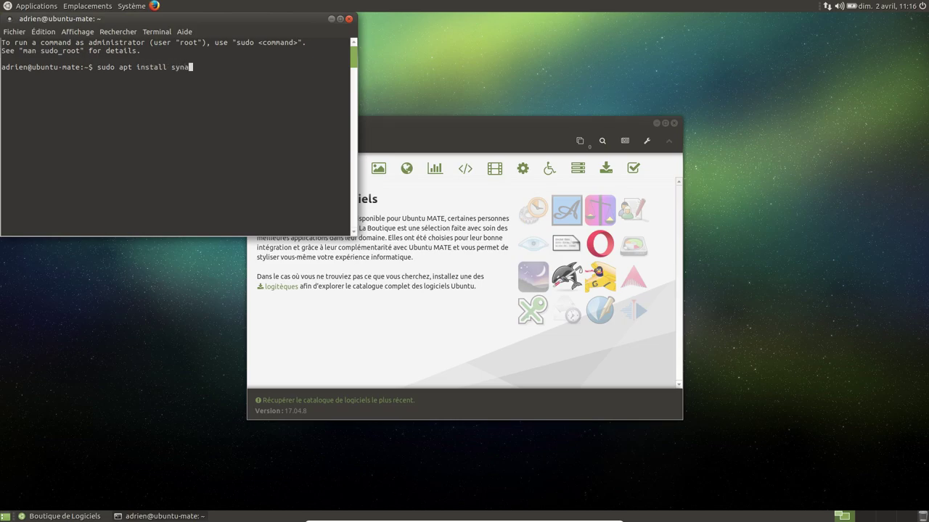
pyautogui.write(' apt install syna')
pyautogui.press('Tab')
pyautogui.press('Tab')
pyautogui.press('Tab')
pyautogui.write('pt')
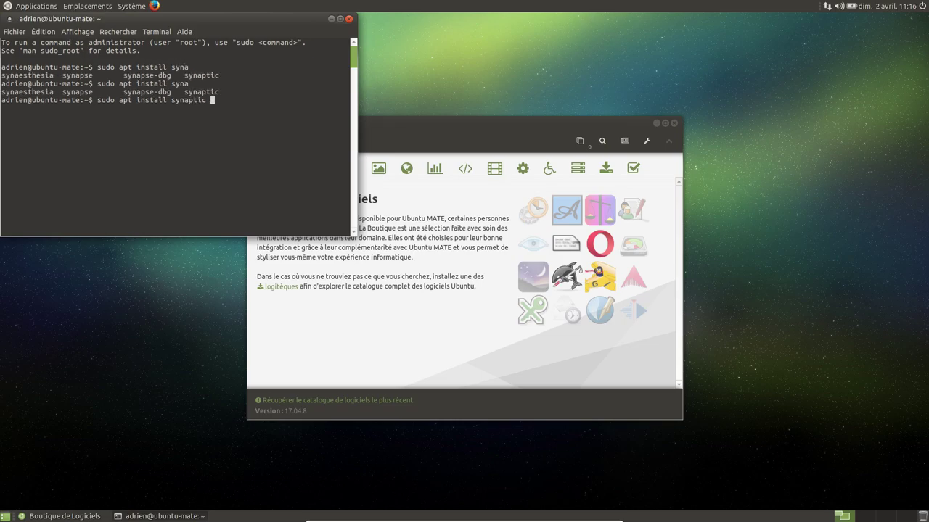
pyautogui.write('ic')
pyautogui.press('Return')
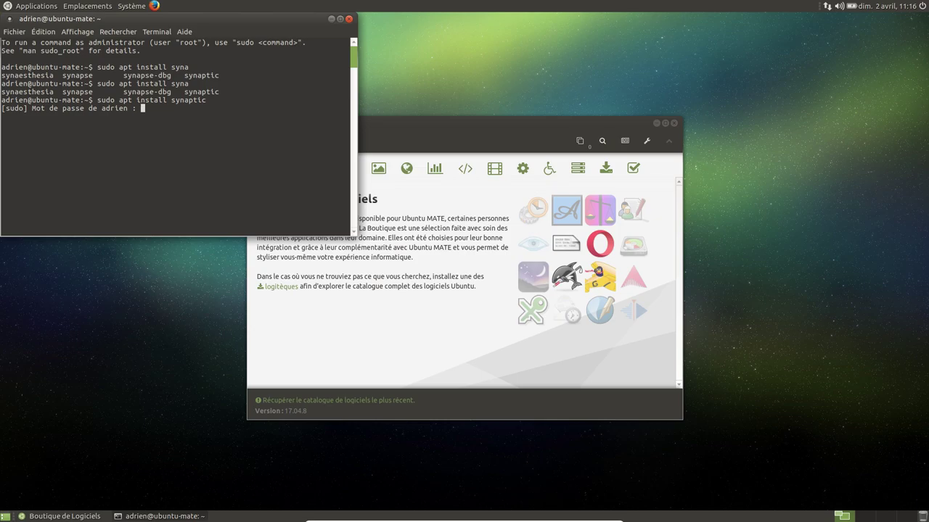
# - Enter the administrator password, confirm with O, then move and minimise the terminal
pyautogui.press('Return')
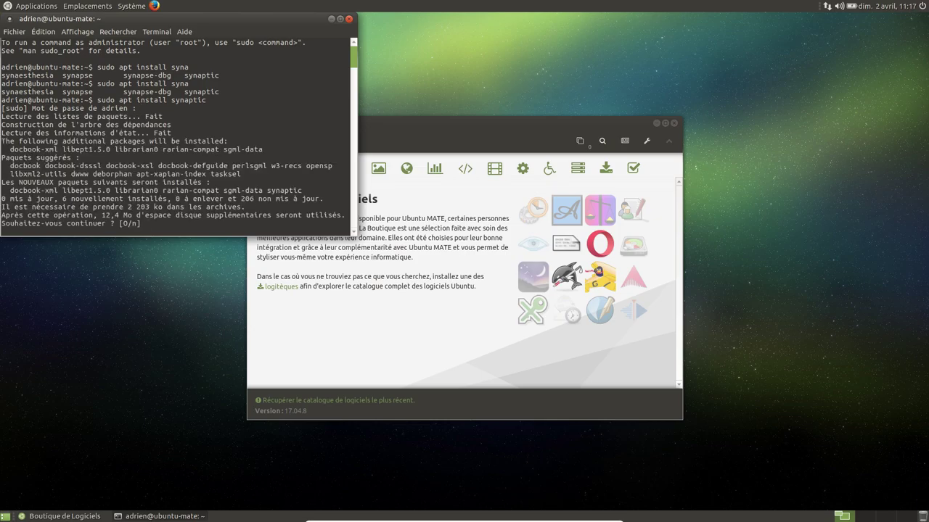
pyautogui.write('o')
pyautogui.press('Return')
pyautogui.moveTo(280, 19); pyautogui.dragTo(493, 100)
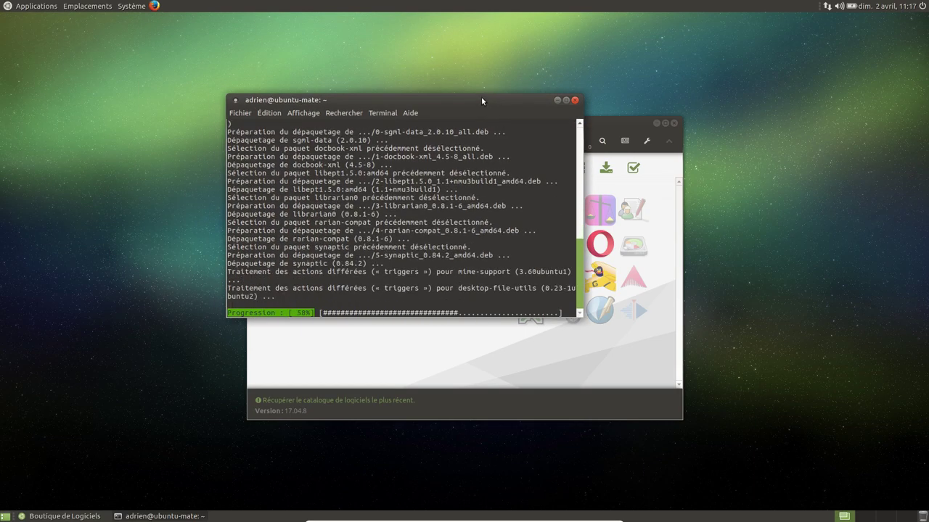
pyautogui.click(557, 100)
pyautogui.click(131, 6)
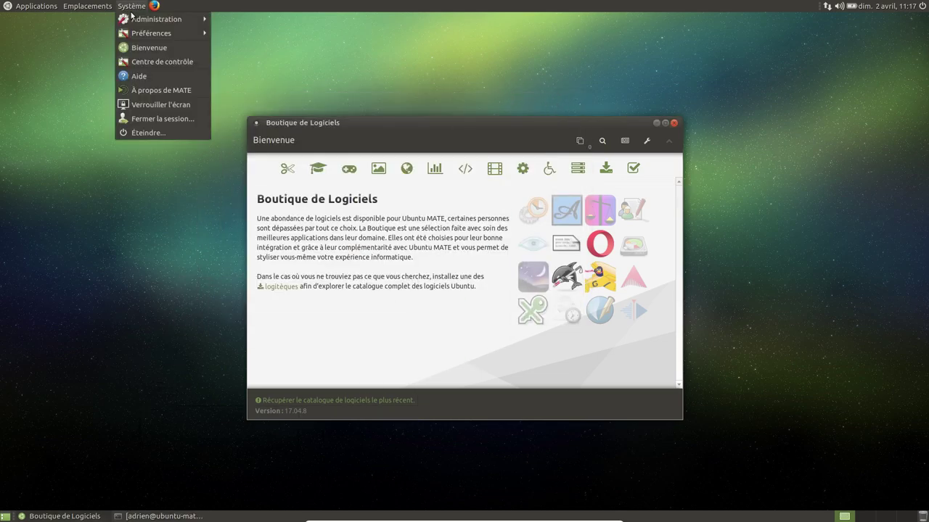
# - Launch Synaptic from Système > Administration, authenticate, close Présentation rapide, and enlarge the window
pyautogui.moveTo(156, 18)
pyautogui.click(297, 130)
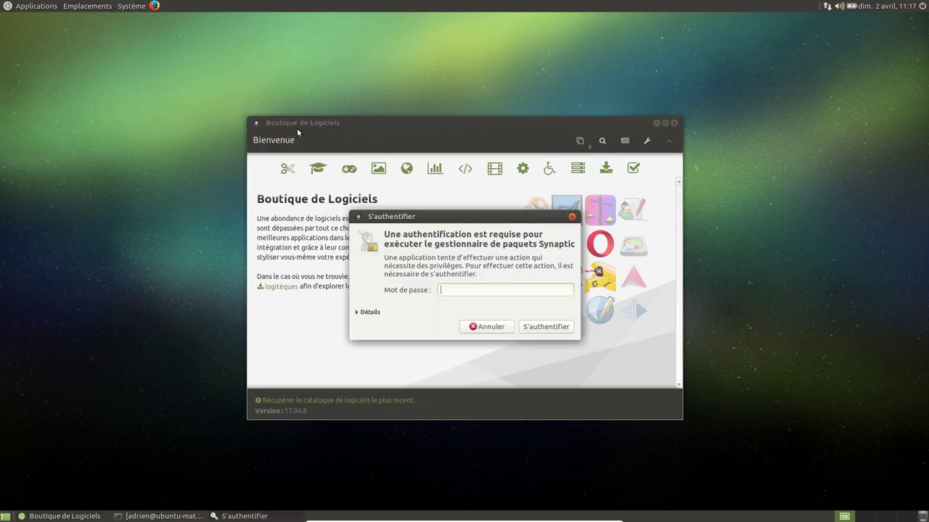
pyautogui.press('Return')
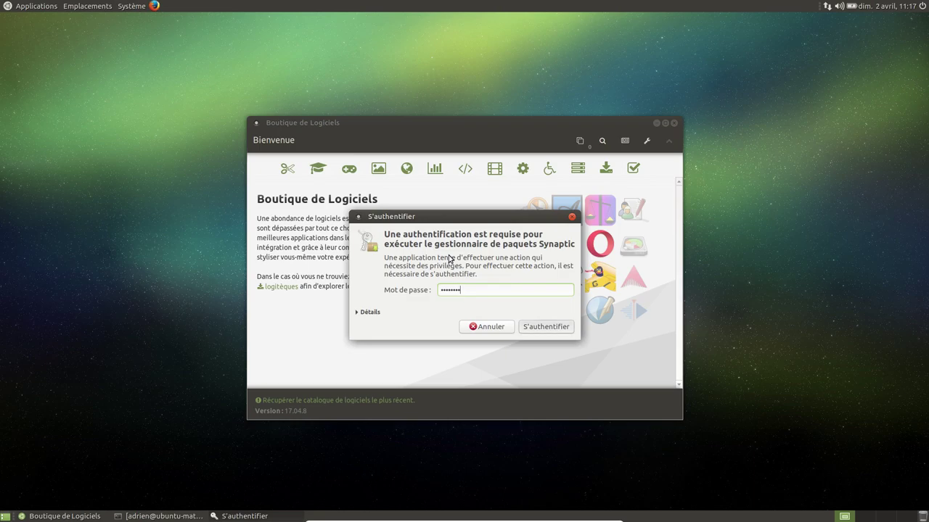
pyautogui.moveTo(268, 55); pyautogui.dragTo(541, 73)
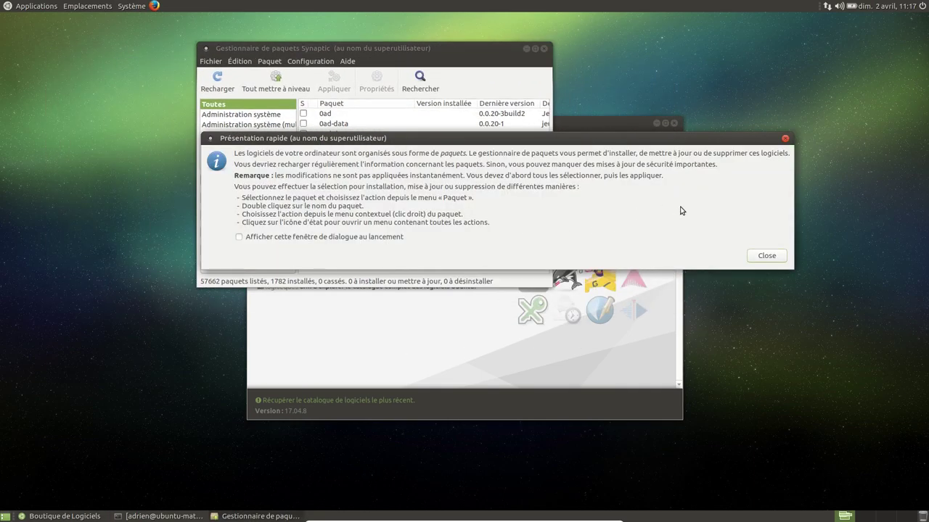
pyautogui.click(767, 257)
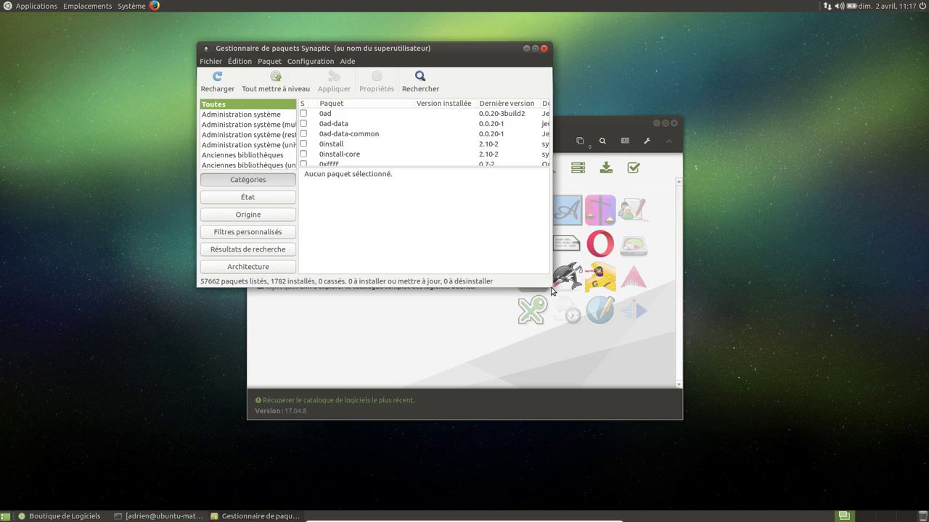
pyautogui.moveTo(551, 290); pyautogui.dragTo(791, 450)
pyautogui.click(420, 81)
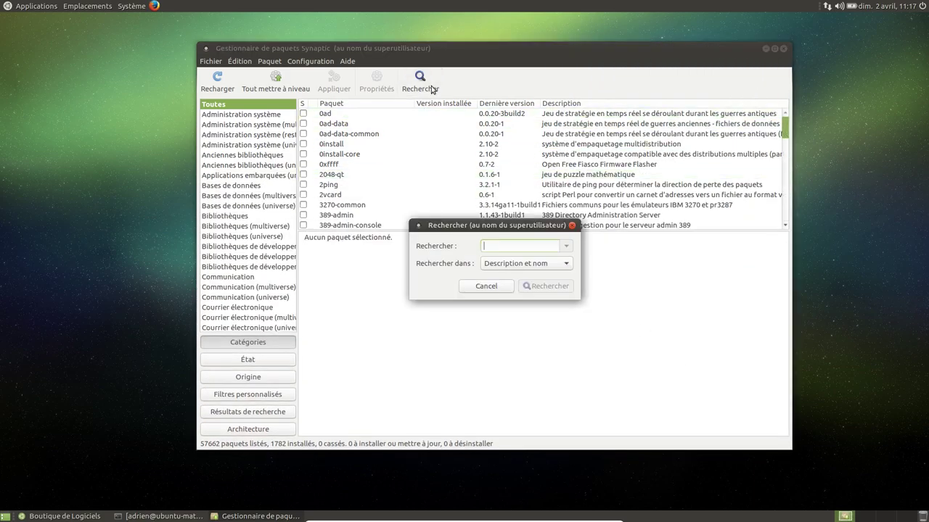
# - Search Synaptic for xul packages and mark xul-ext-gdata-provider for removal
pyautogui.write('ssh')
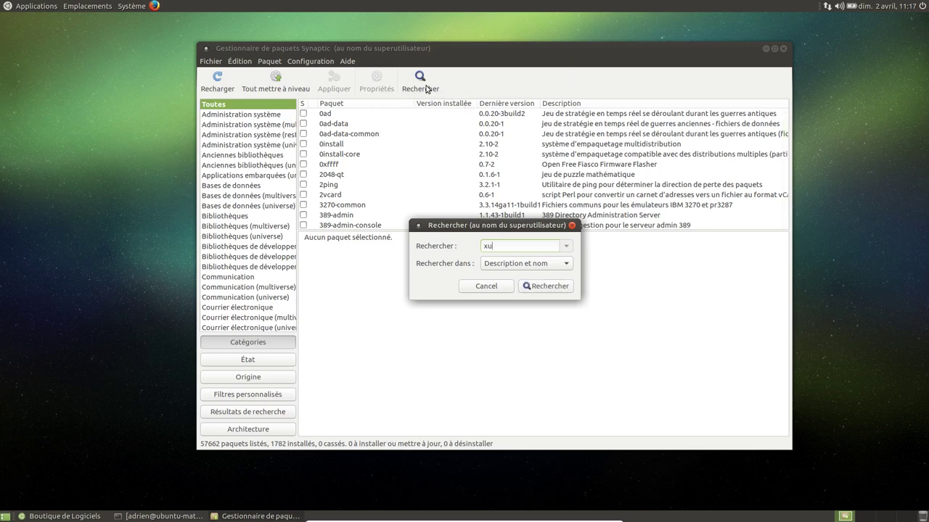
pyautogui.press('Return')
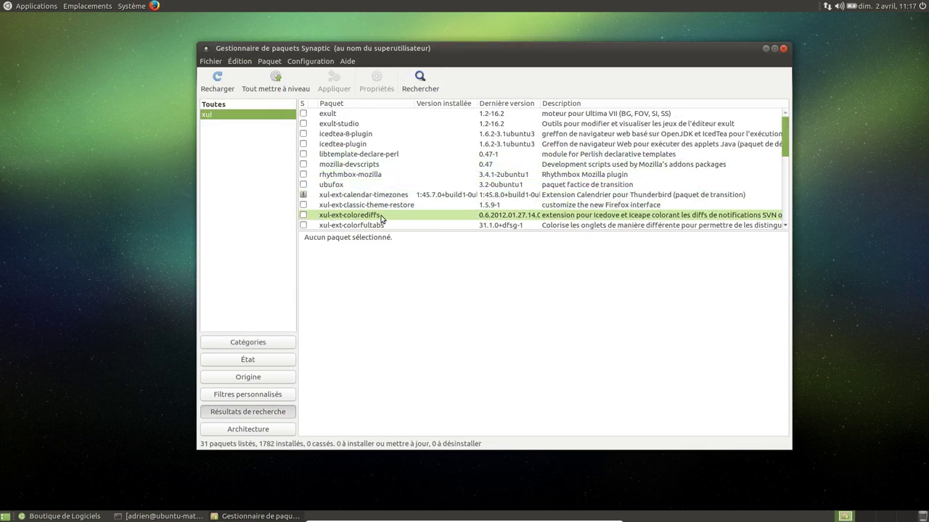
pyautogui.scroll(-3, 383, 214)
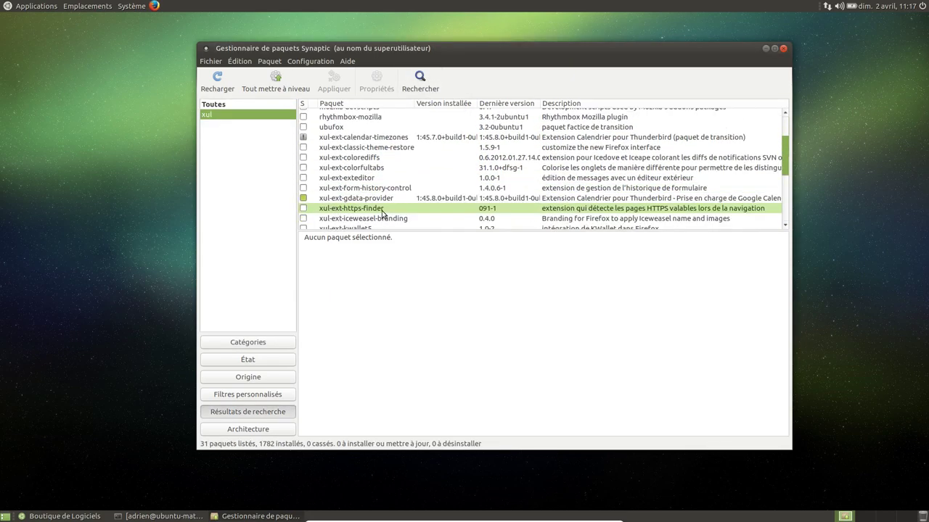
pyautogui.click(308, 203)
pyautogui.click(348, 250)
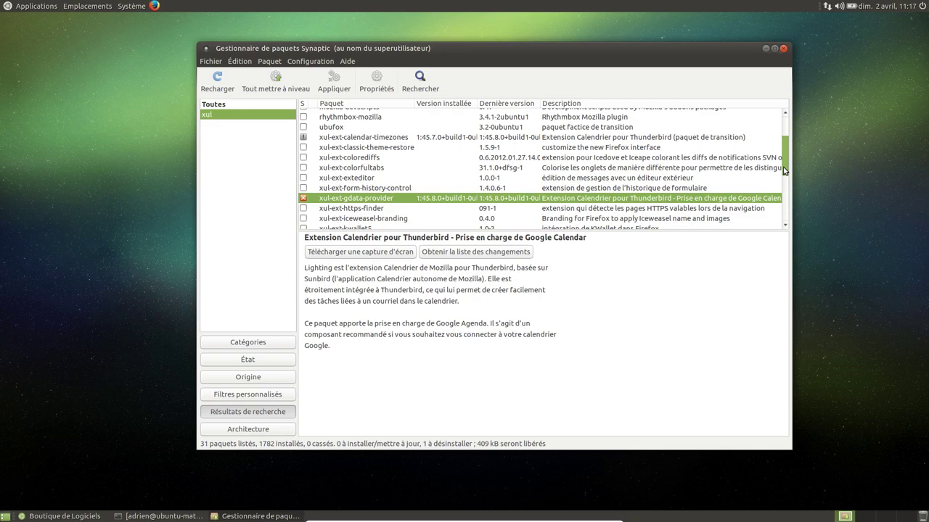
# - Mark xul-ext-lightning for complete removal
pyautogui.scroll(-3, 783, 170)
pyautogui.click(306, 190)
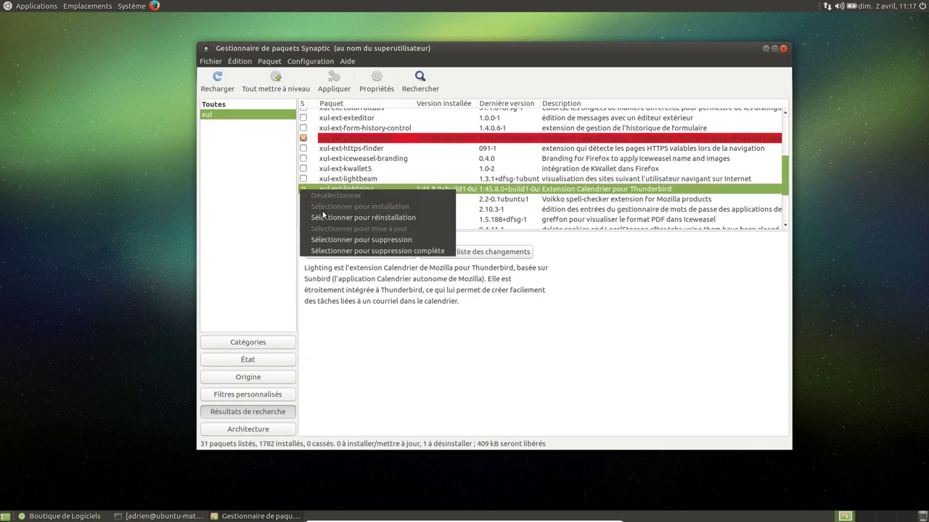
pyautogui.click(346, 251)
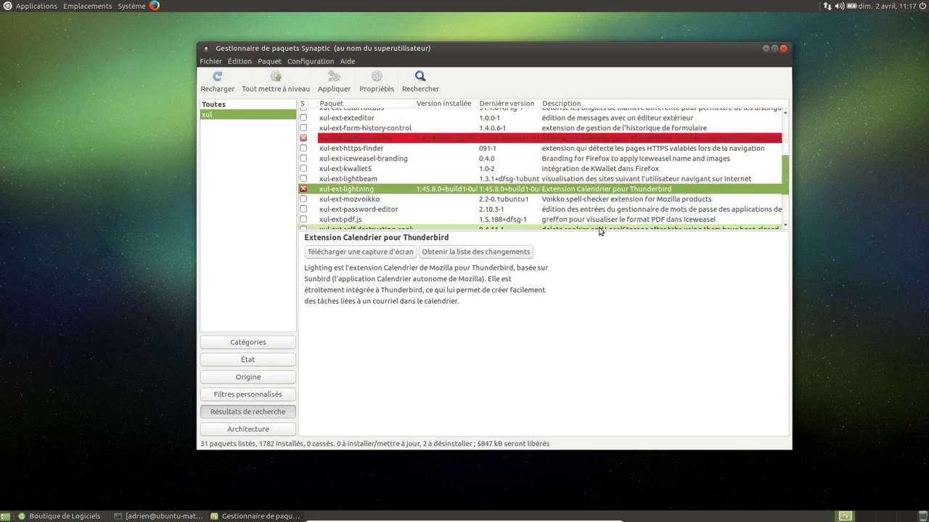
# - Apply the two xul package removals, launch Thunderbird meanwhile, and dismiss the completion dialog
pyautogui.click(332, 81)
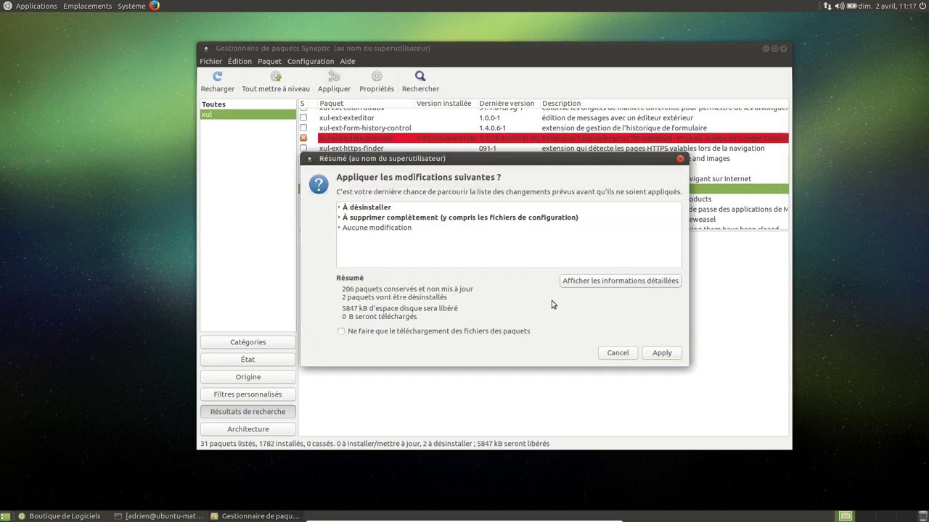
pyautogui.click(660, 353)
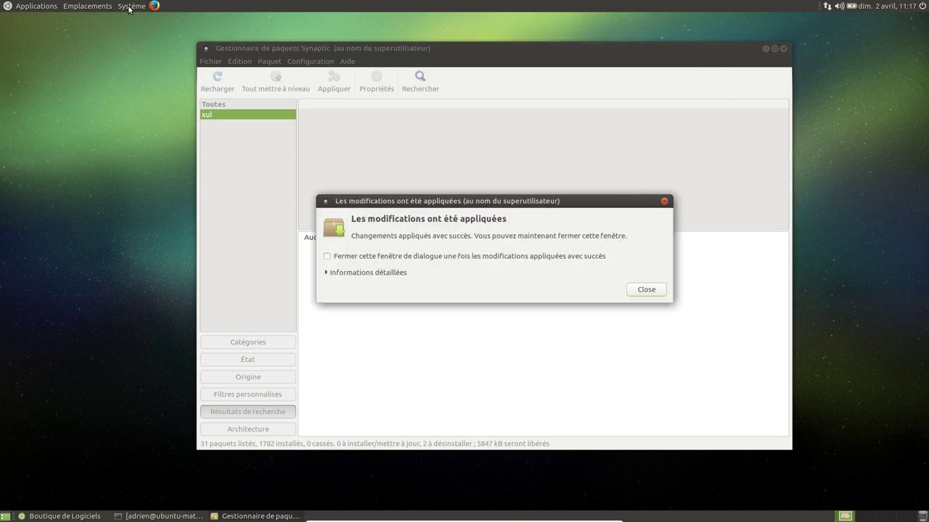
pyautogui.click(36, 5)
pyautogui.moveTo(91, 89)
pyautogui.click(124, 103)
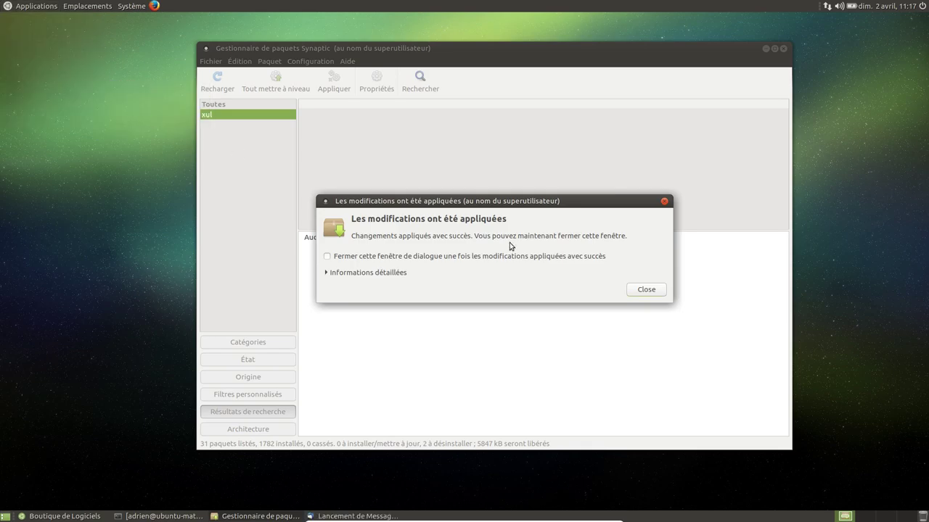
pyautogui.click(647, 290)
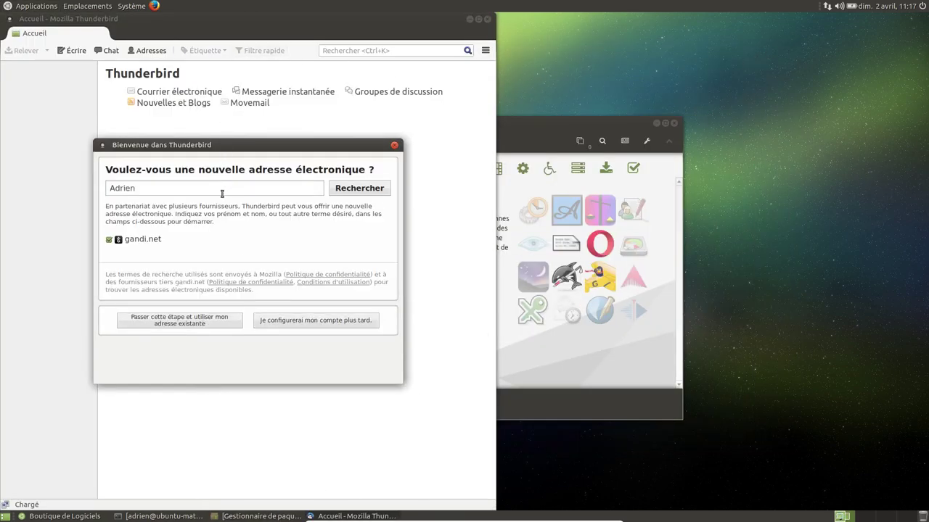
# - Add Lightning 4.7.4 through Thunderbird's Modules complémentaires manager and check it under Extensions
pyautogui.click(394, 145)
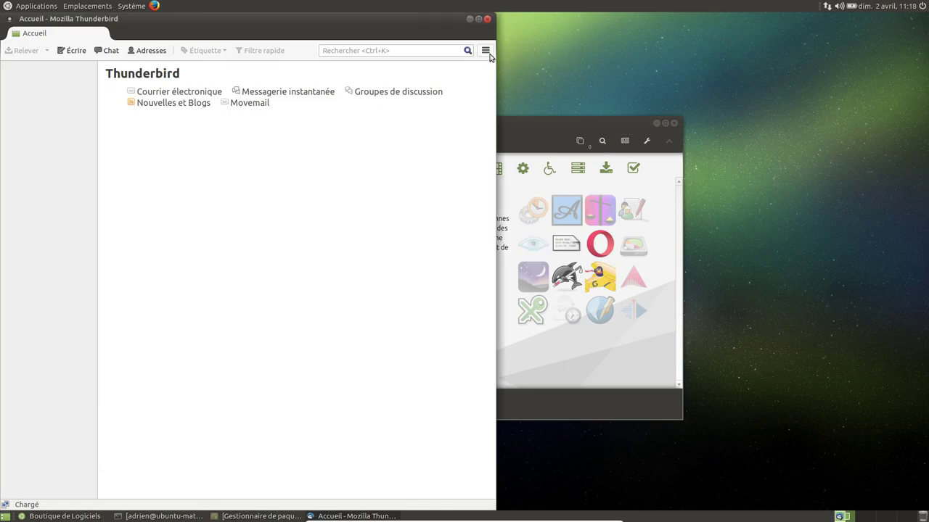
pyautogui.click(485, 51)
pyautogui.click(635, 91)
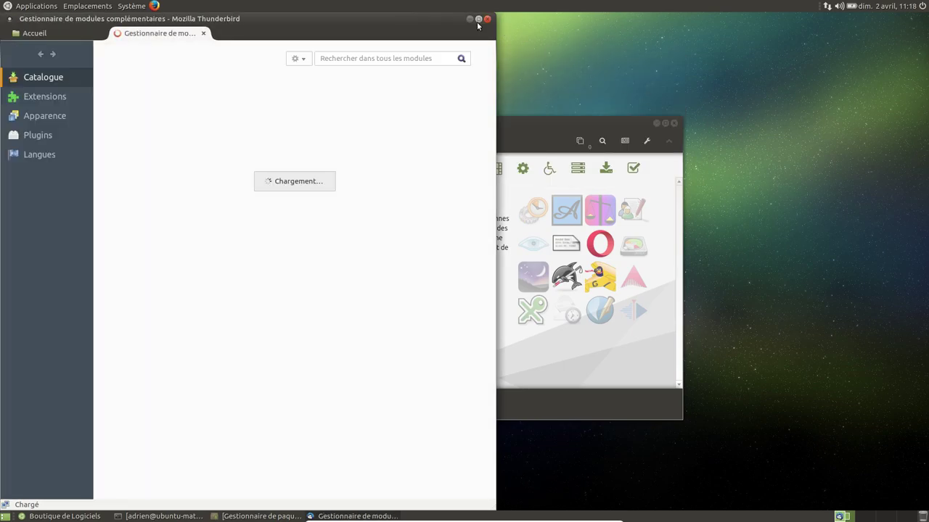
pyautogui.click(478, 19)
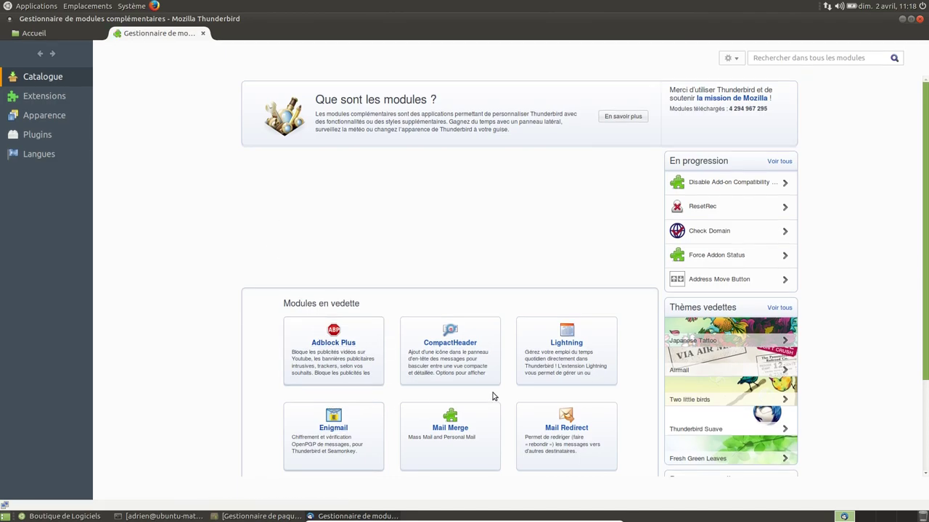
pyautogui.click(571, 350)
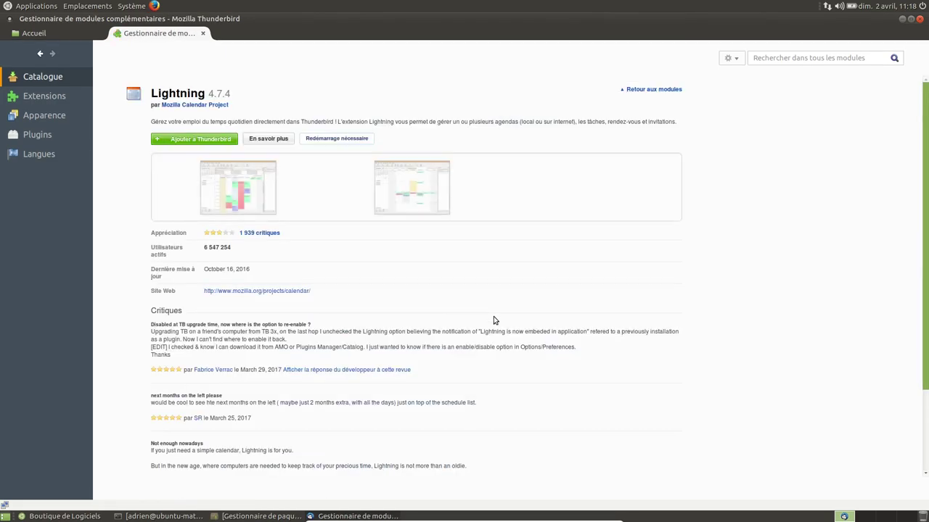
pyautogui.click(202, 140)
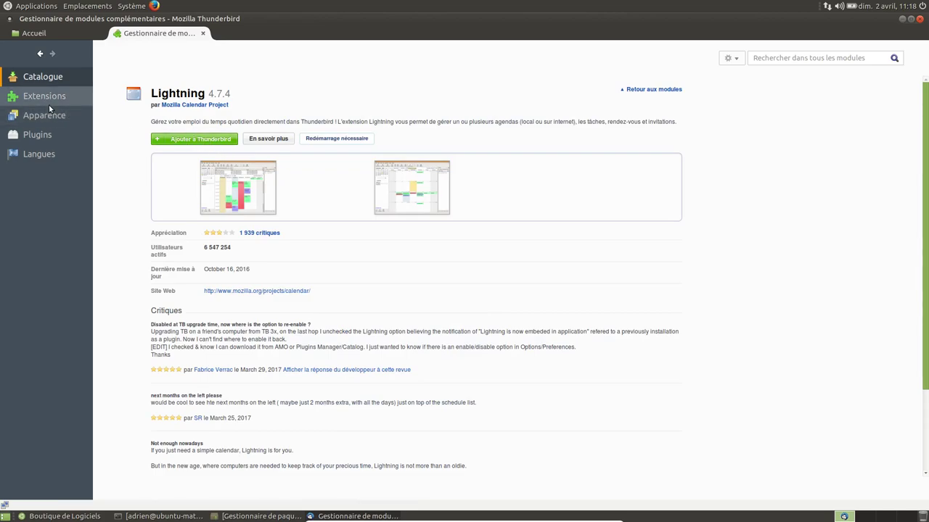
pyautogui.click(589, 351)
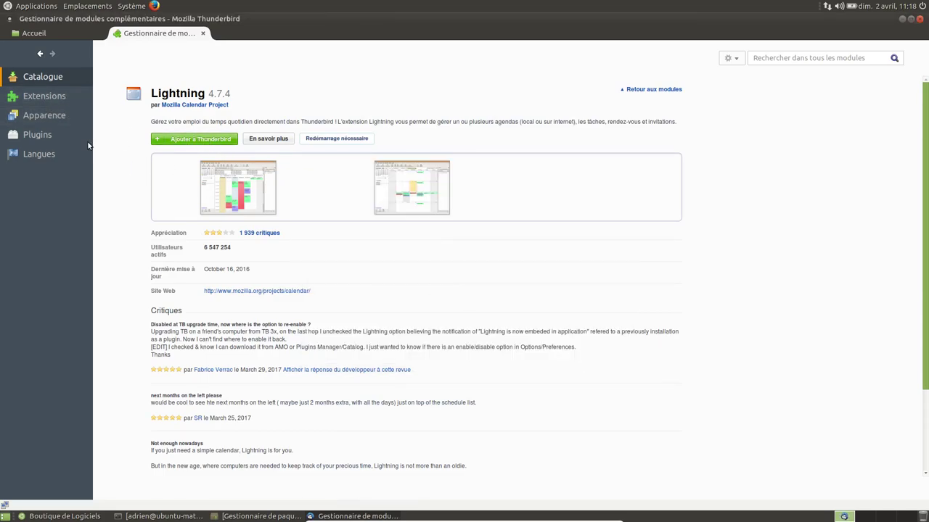
pyautogui.click(44, 95)
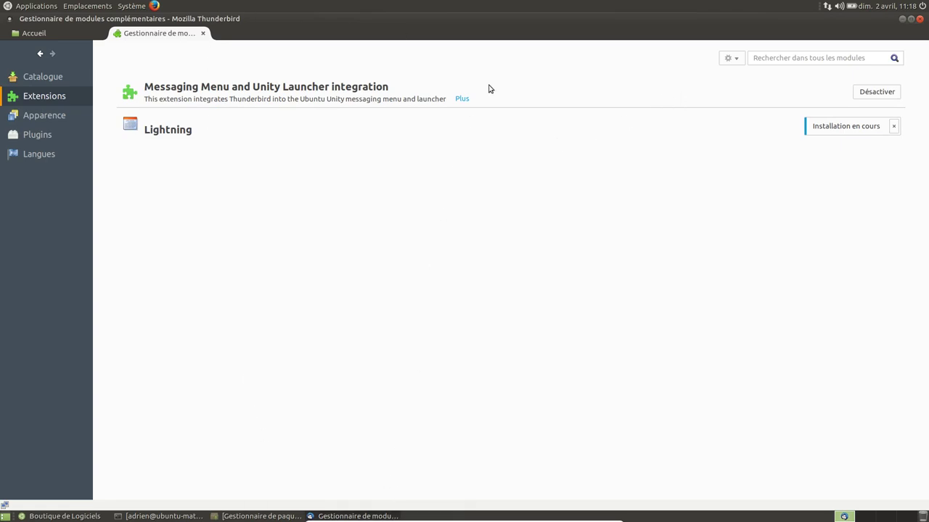
pyautogui.click(911, 20)
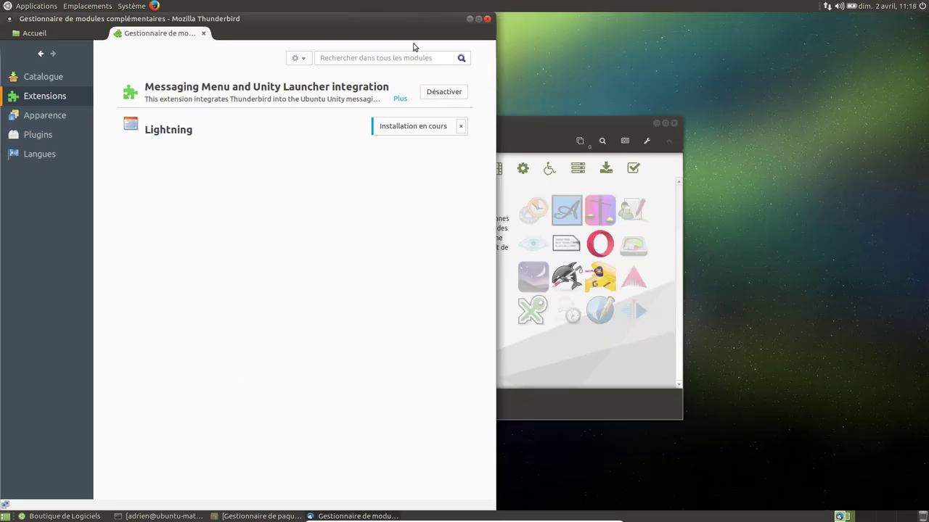
# - Close Synaptic Package Manager and move the Boutique de Logiciels window toward the centre
pyautogui.click(513, 134)
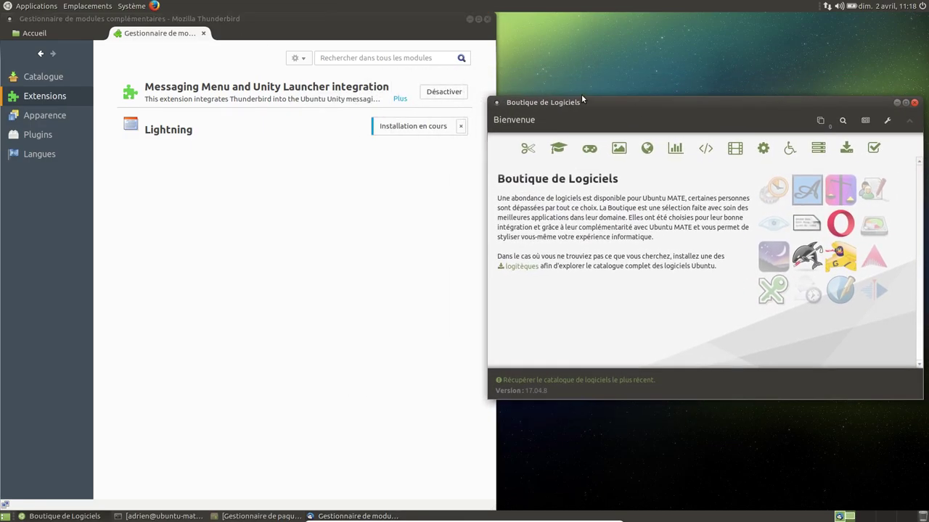
pyautogui.click(258, 516)
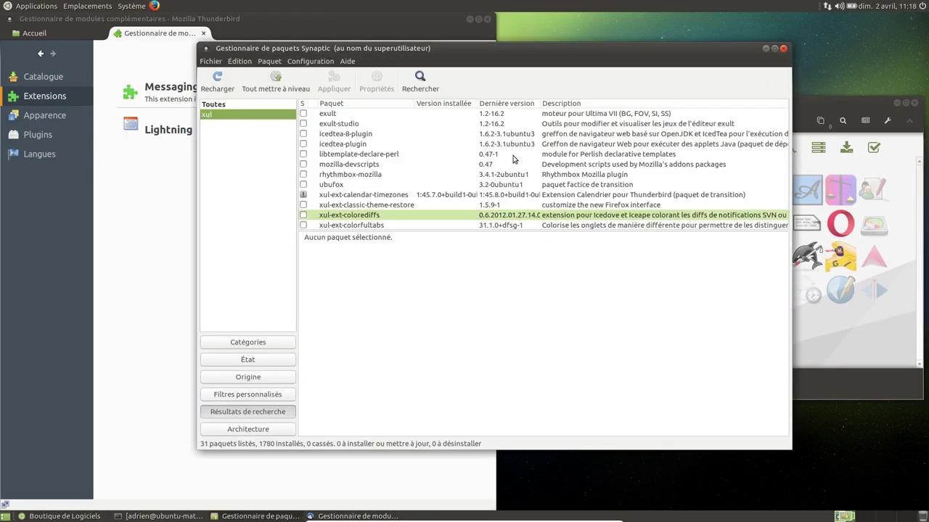
pyautogui.click(786, 50)
pyautogui.moveTo(712, 103); pyautogui.dragTo(501, 120)
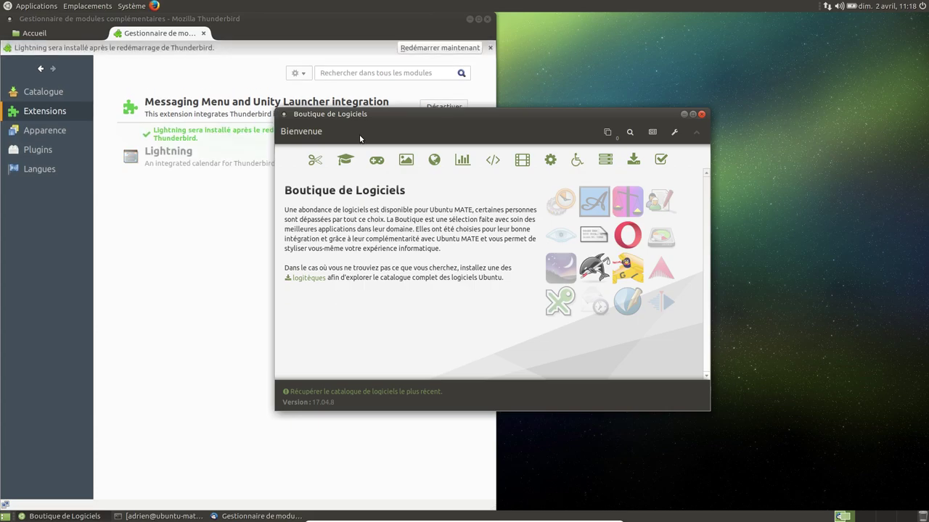
# - Browse the Accessoires, Education, Jeux and Graphismes categories with proprietary software hidden
pyautogui.click(318, 159)
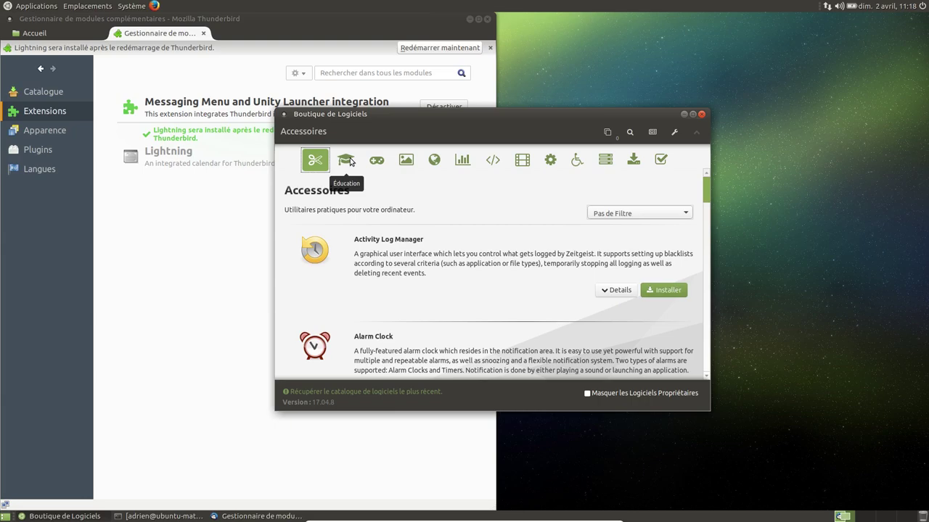
pyautogui.click(346, 160)
pyautogui.click(378, 161)
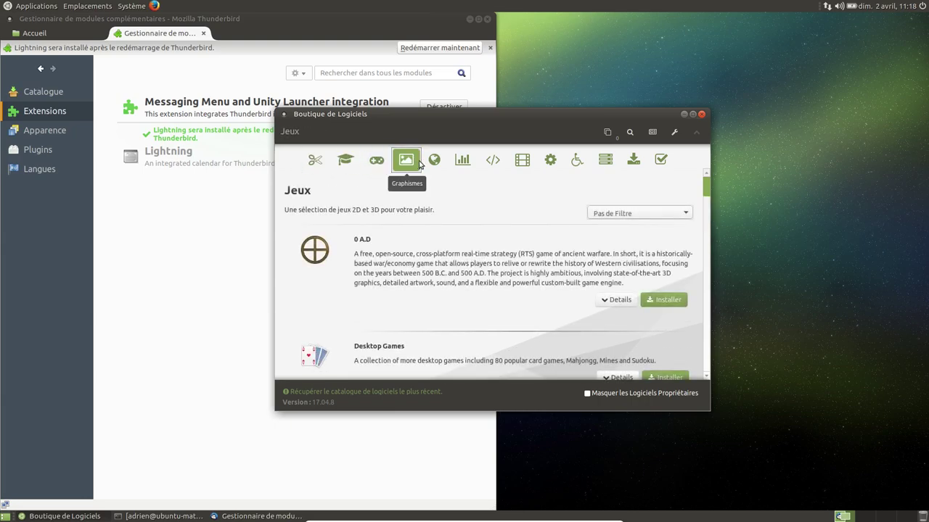
pyautogui.click(415, 163)
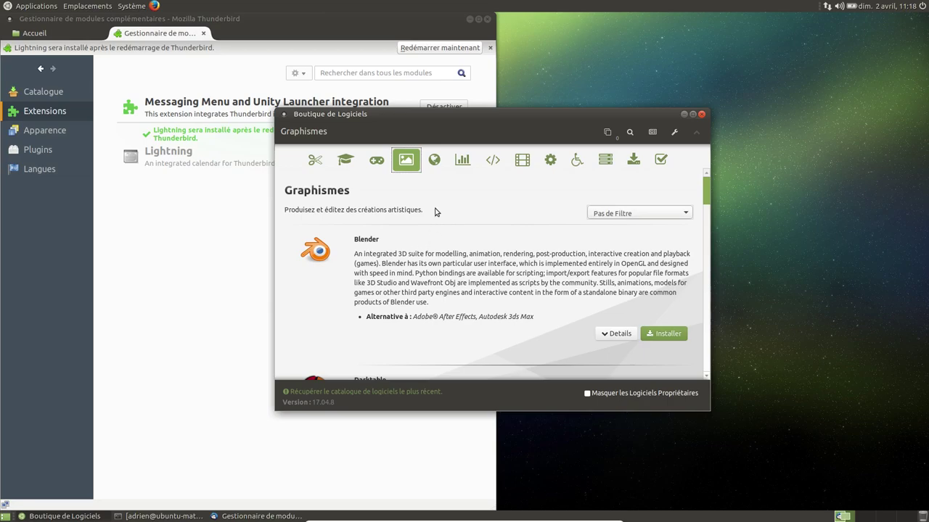
pyautogui.click(588, 394)
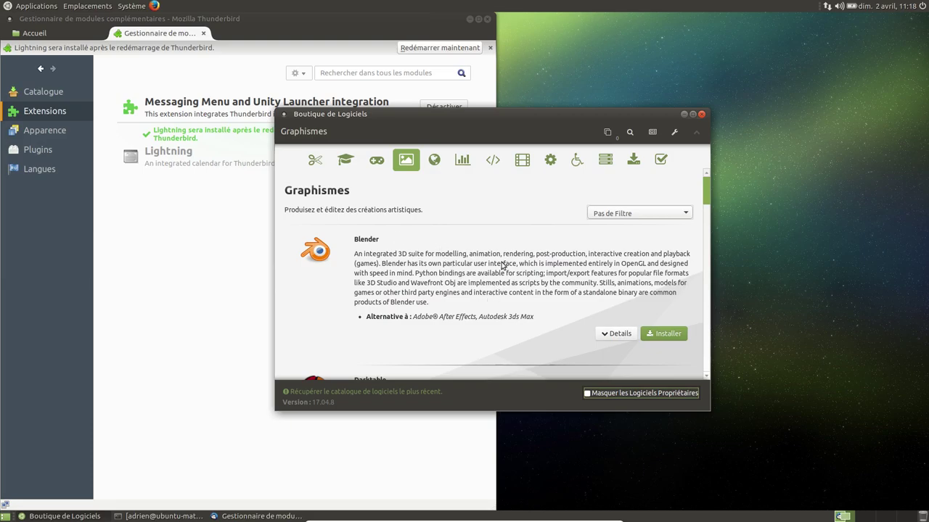
pyautogui.scroll(-5, 471, 268)
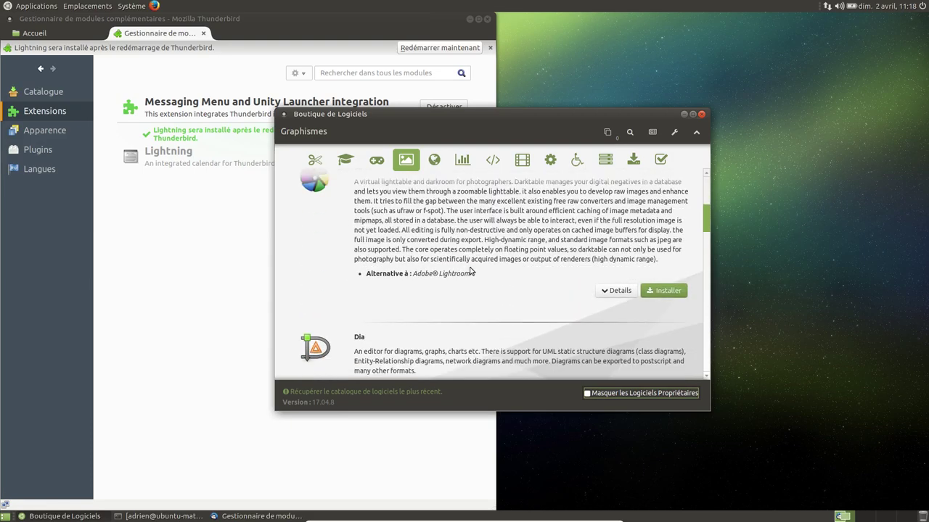
pyautogui.scroll(1, 470, 271)
pyautogui.scroll(-2, 467, 269)
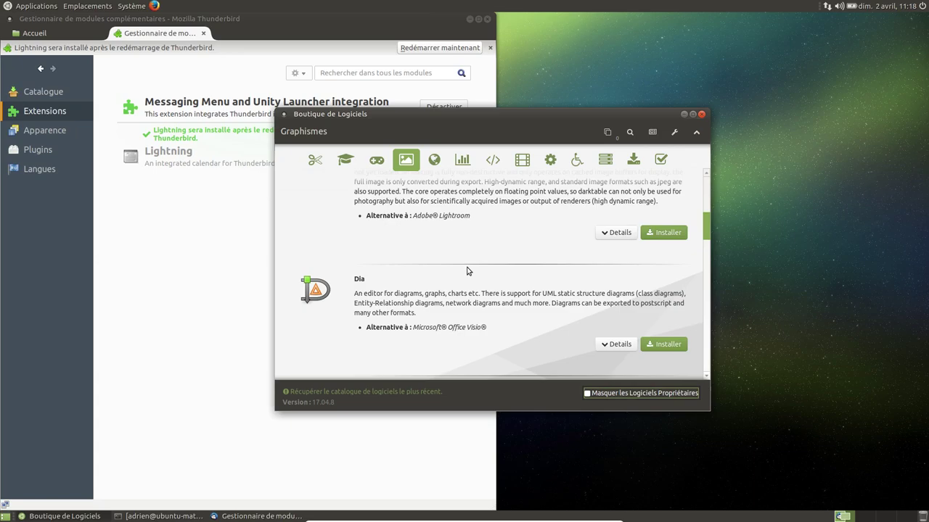
pyautogui.scroll(-5, 466, 271)
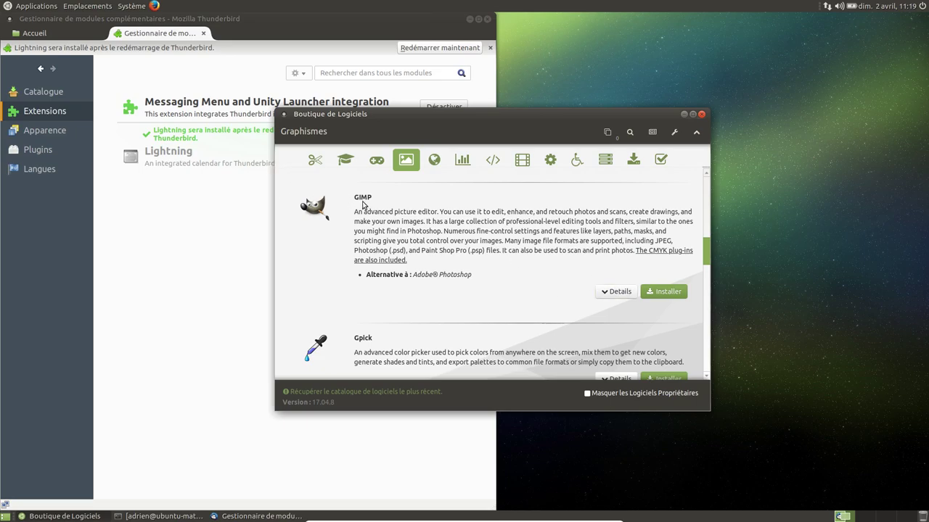
# - Expand GIMP's details to read its licence, platforms, category, website and source
pyautogui.click(629, 295)
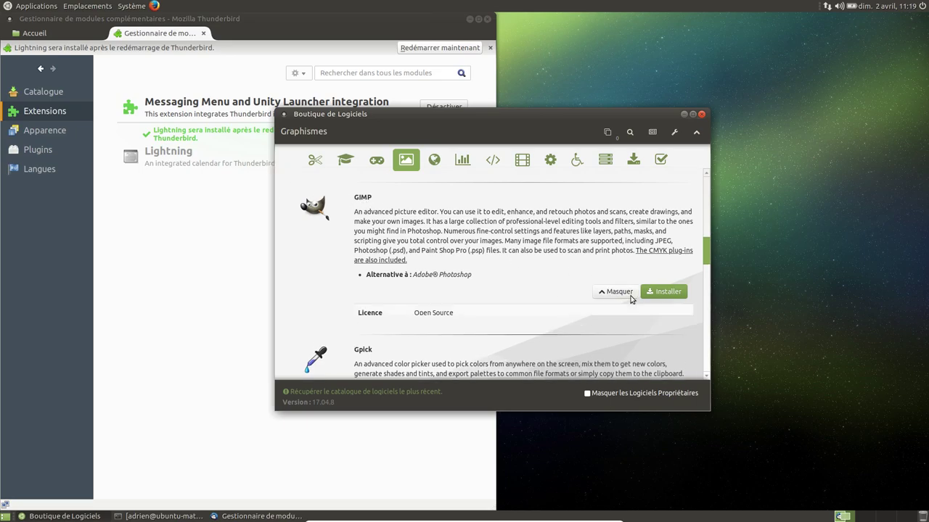
pyautogui.scroll(-1, 585, 271)
pyautogui.scroll(-1, 581, 272)
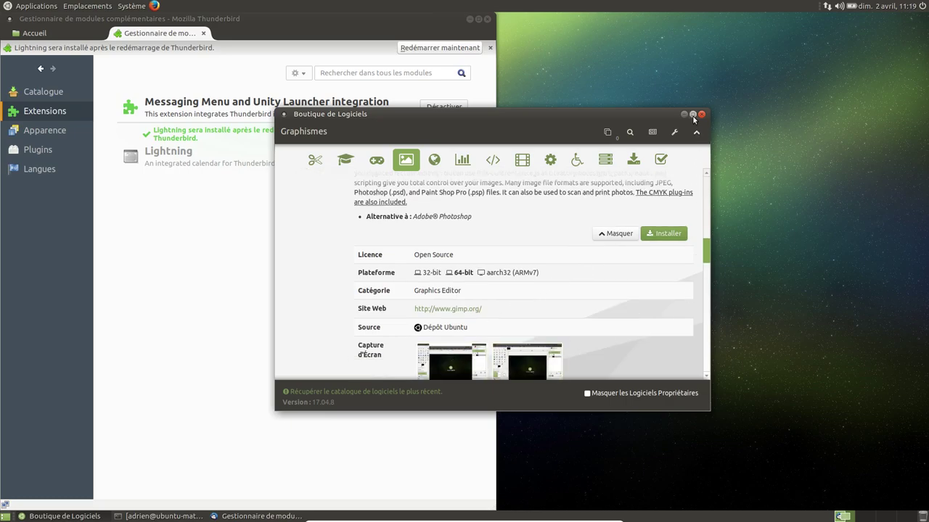
pyautogui.click(630, 132)
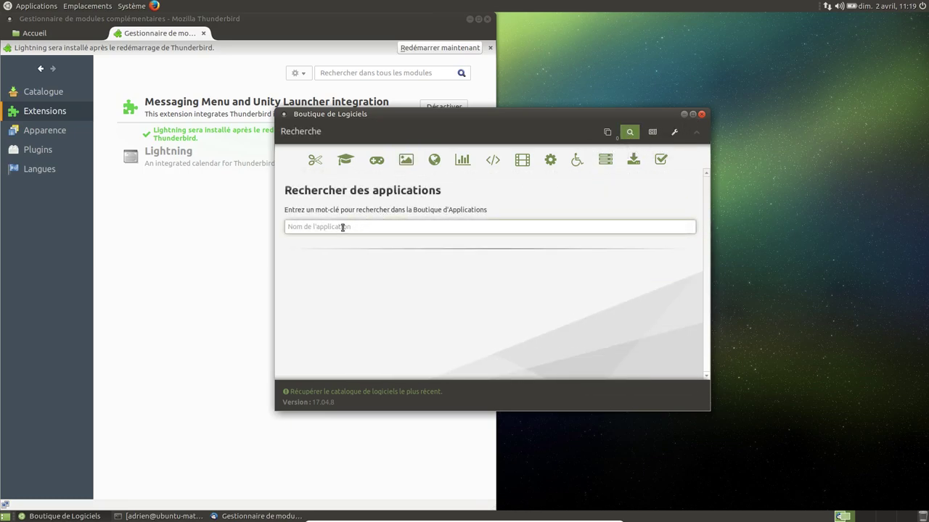
# - Search the store for 'photoshop' and queue the resulting GIMP for installation
pyautogui.write('photoshop')
pyautogui.press('Return')
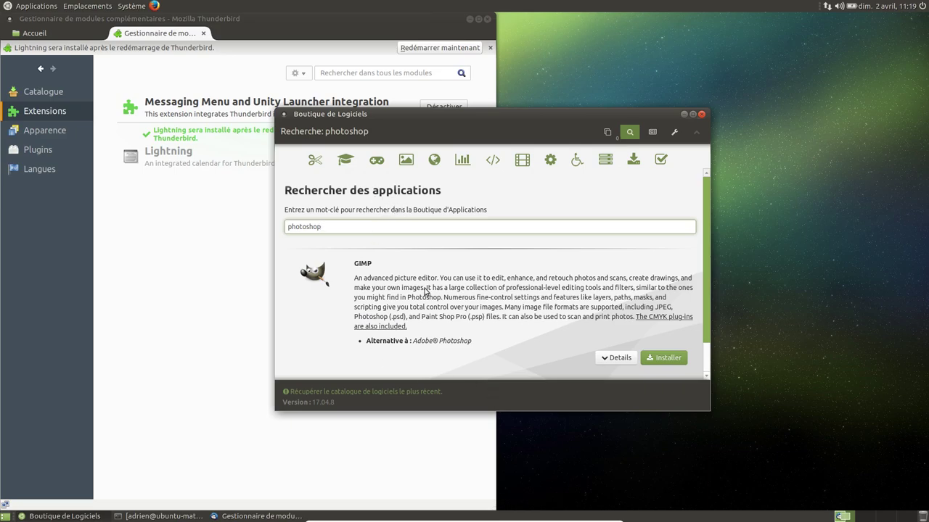
pyautogui.click(664, 358)
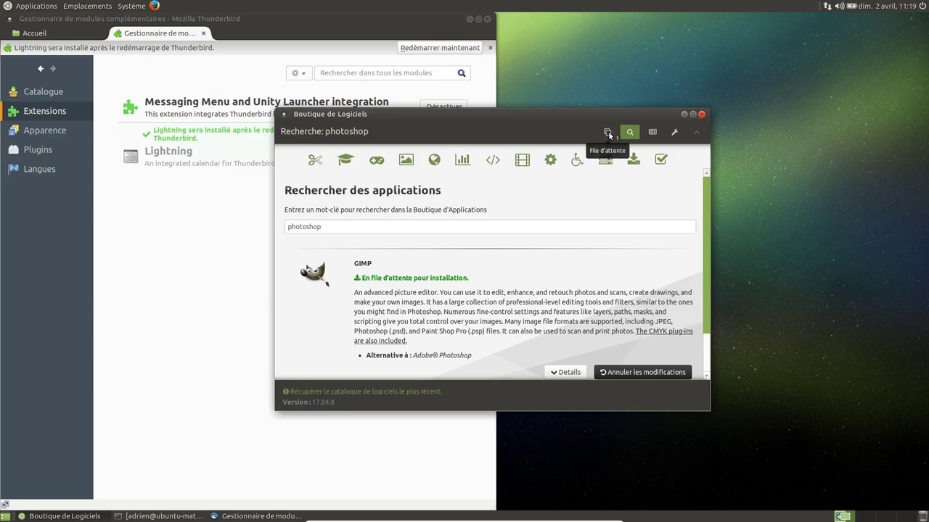
# - Check the installation queue, dismiss its error message, and minimise the store
pyautogui.click(609, 133)
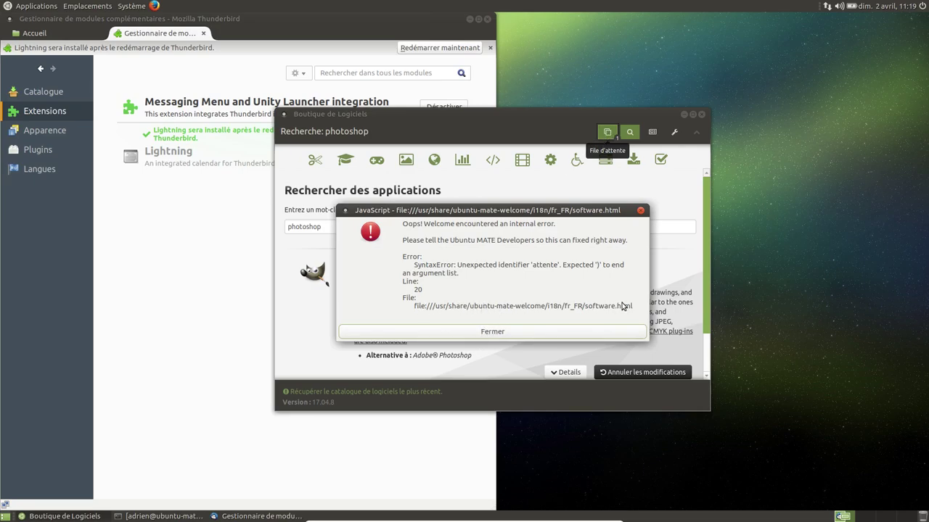
pyautogui.click(553, 332)
pyautogui.moveTo(594, 115); pyautogui.dragTo(782, 100)
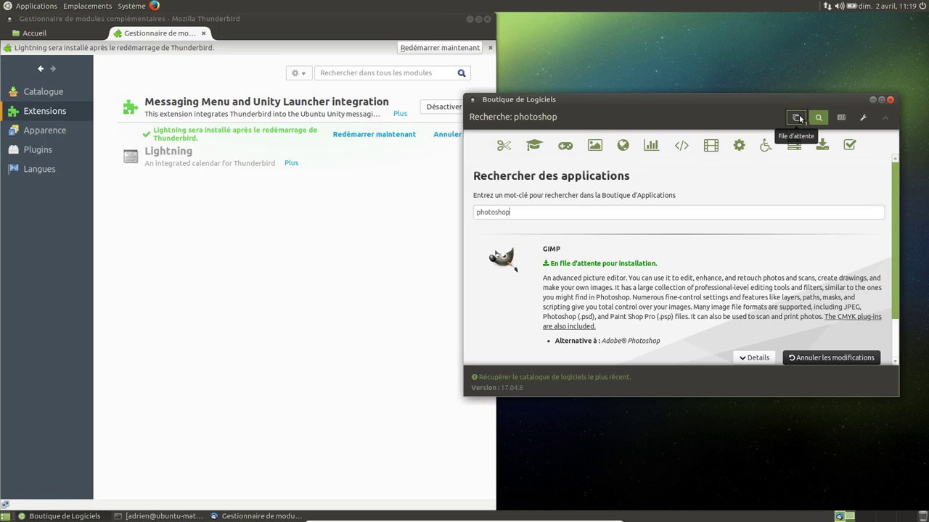
pyautogui.click(873, 99)
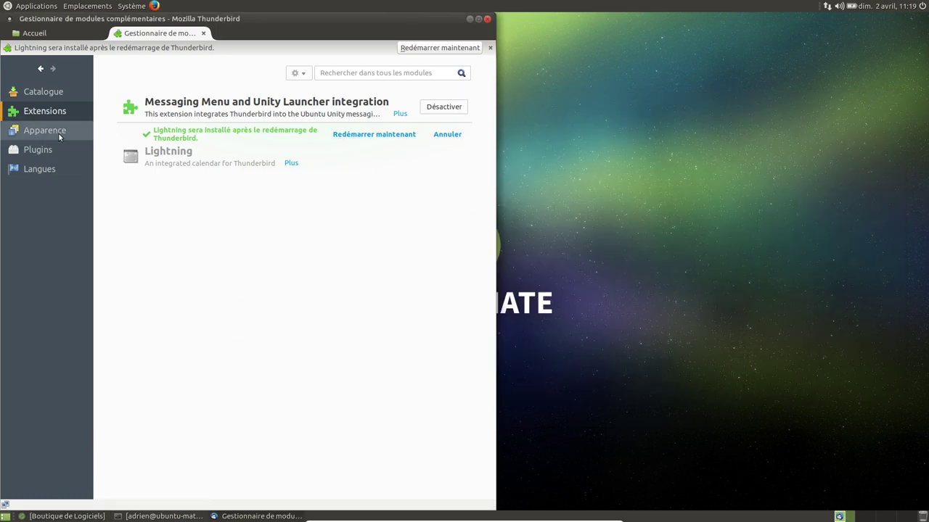
# - Restart Thunderbird to finish installing Lightning, then view its new calendar
pyautogui.moveTo(371, 14); pyautogui.dragTo(659, 63)
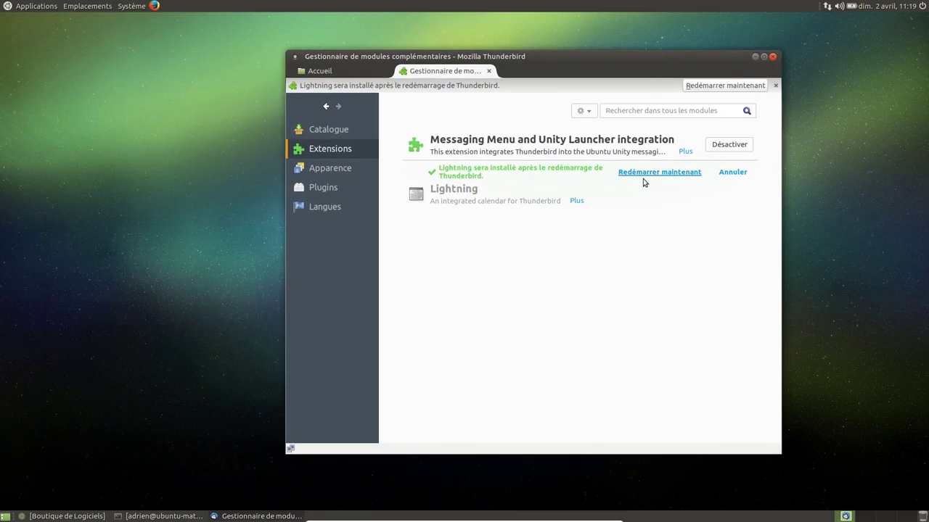
pyautogui.click(643, 178)
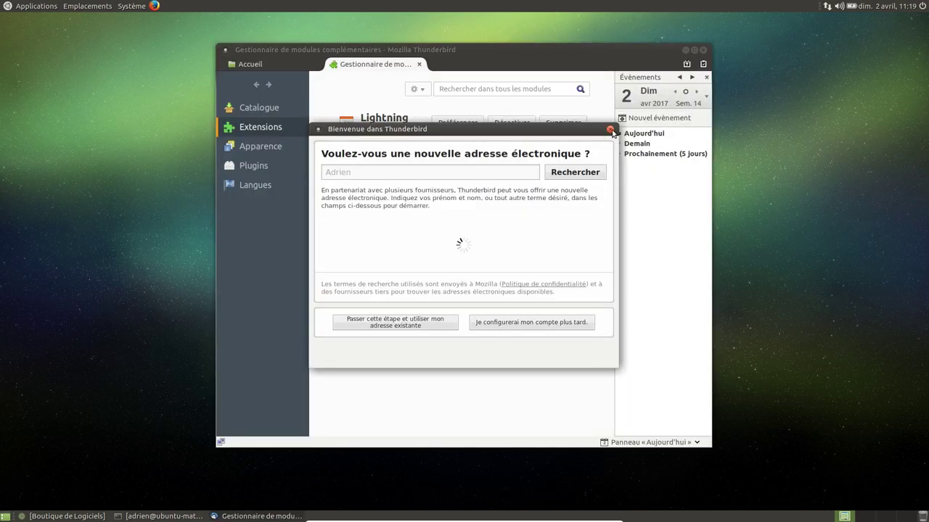
pyautogui.click(609, 129)
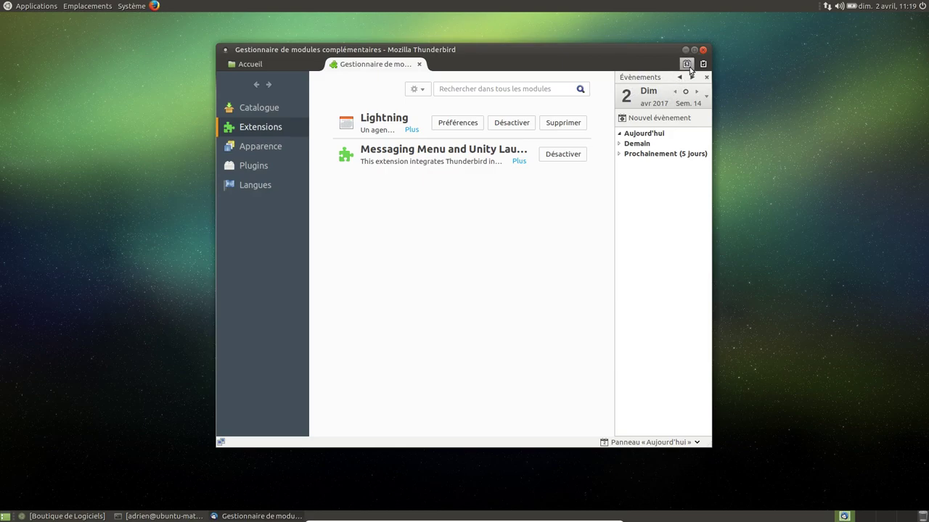
pyautogui.click(245, 64)
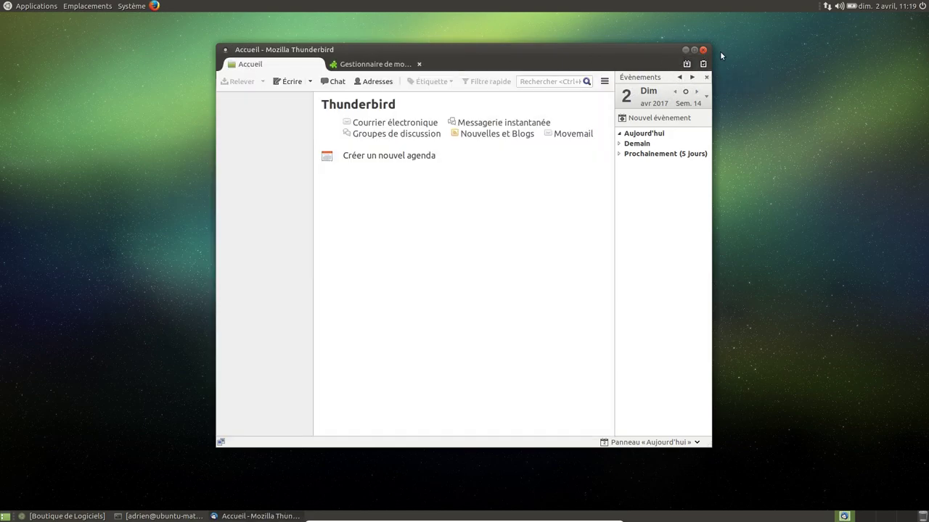
pyautogui.click(687, 64)
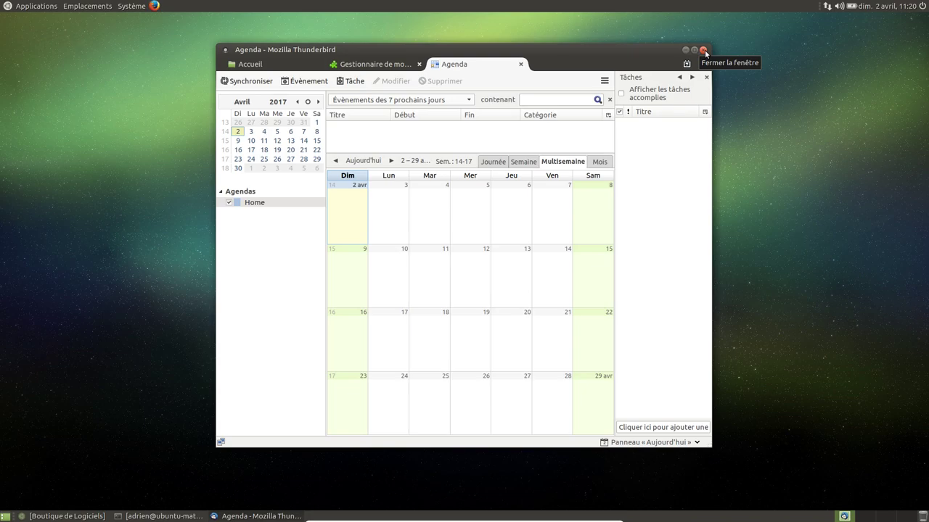
# - Close Thunderbird and bring the Boutique de Logiciels window back
pyautogui.click(703, 50)
pyautogui.click(160, 516)
pyautogui.click(159, 516)
pyautogui.click(65, 515)
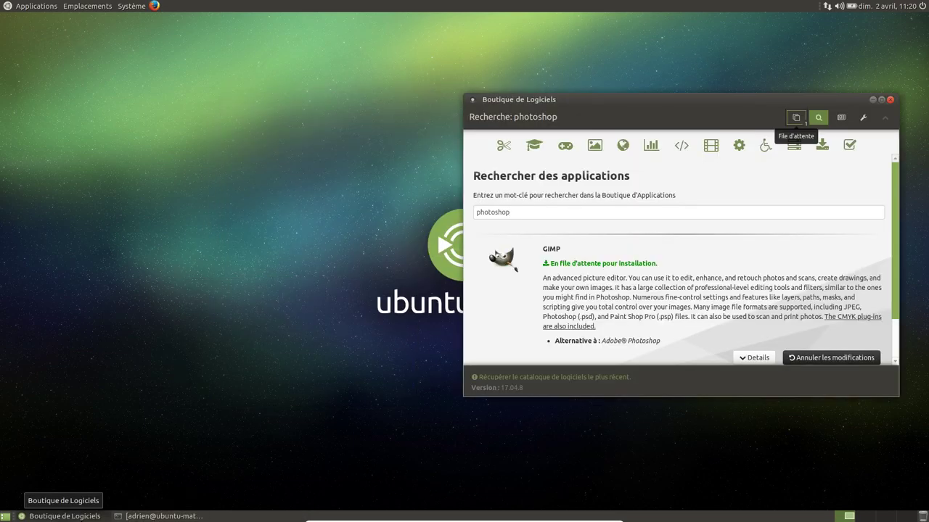
# - Open and close the applications menu, then reposition the store window
pyautogui.scroll(-2, 656, 302)
pyautogui.scroll(2, 656, 302)
pyautogui.click(58, 5)
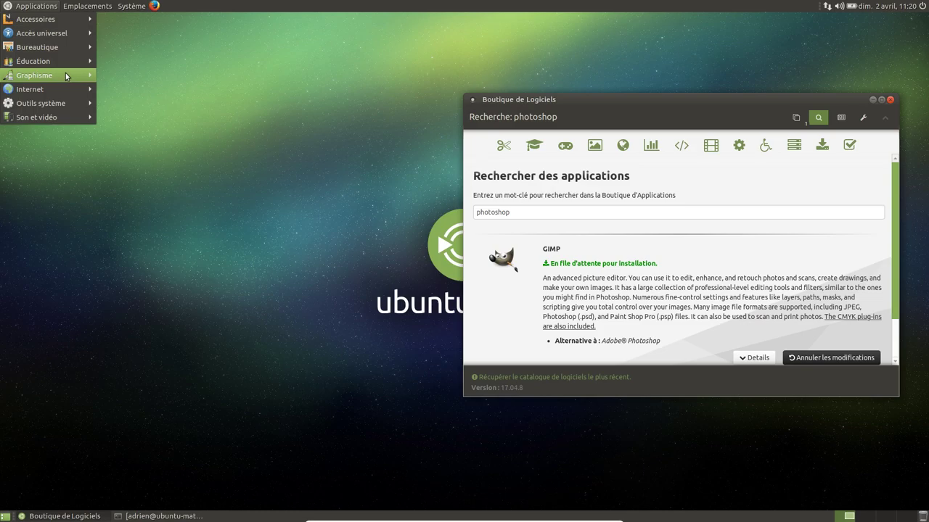
pyautogui.moveTo(66, 77)
pyautogui.click(798, 96)
pyautogui.moveTo(798, 96); pyautogui.dragTo(595, 67)
pyautogui.scroll(-1, 399, 250)
# - Dismiss the installation queue error and show the software sources from Préférences
pyautogui.click(592, 90)
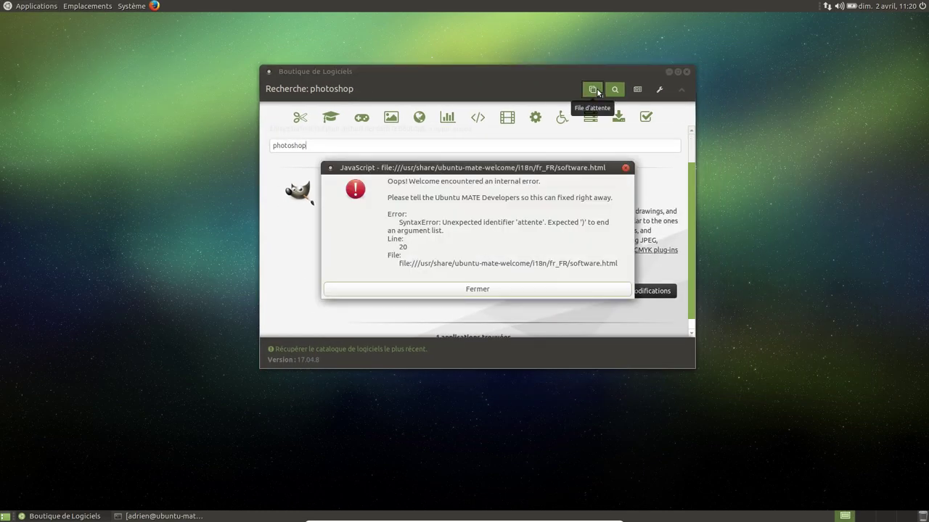
pyautogui.click(526, 291)
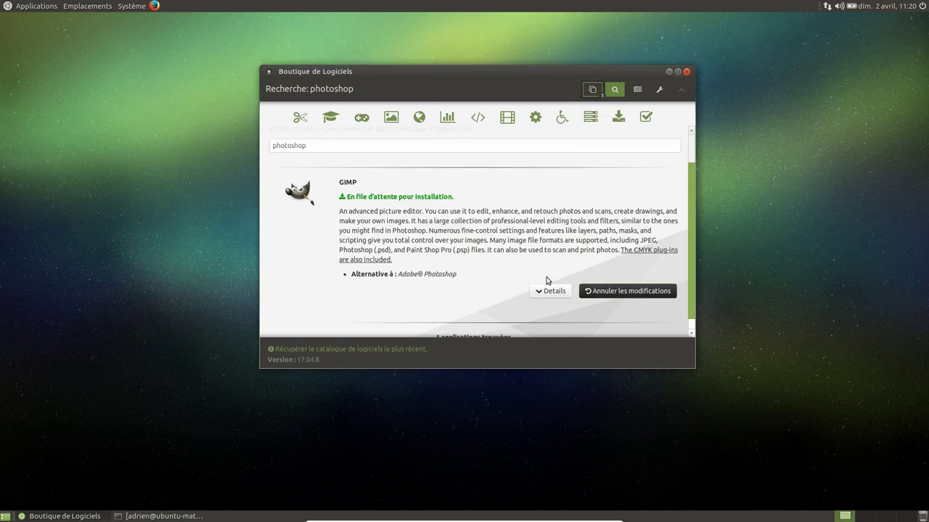
pyautogui.click(660, 90)
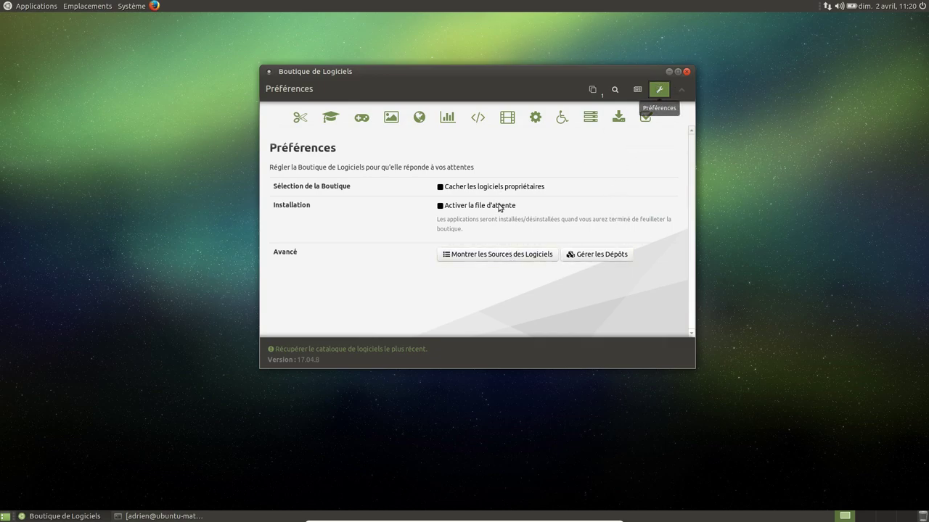
pyautogui.click(498, 256)
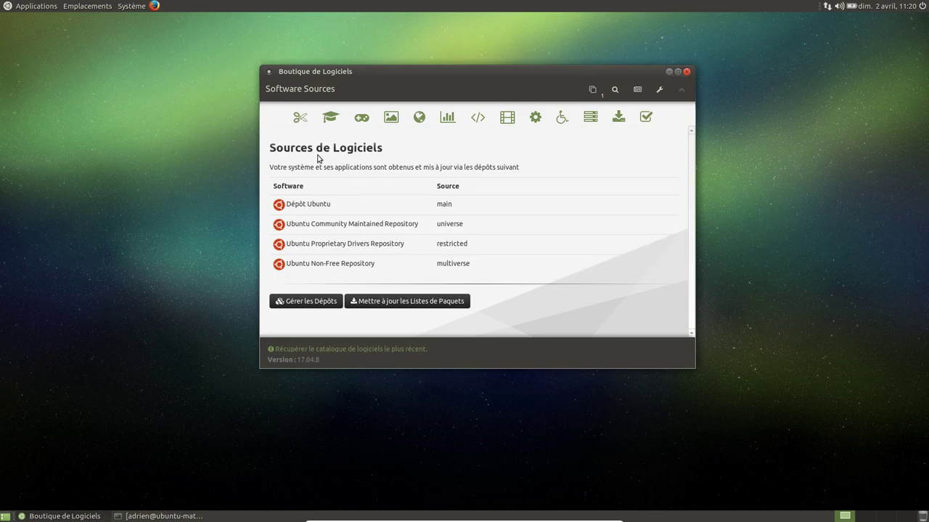
pyautogui.click(305, 305)
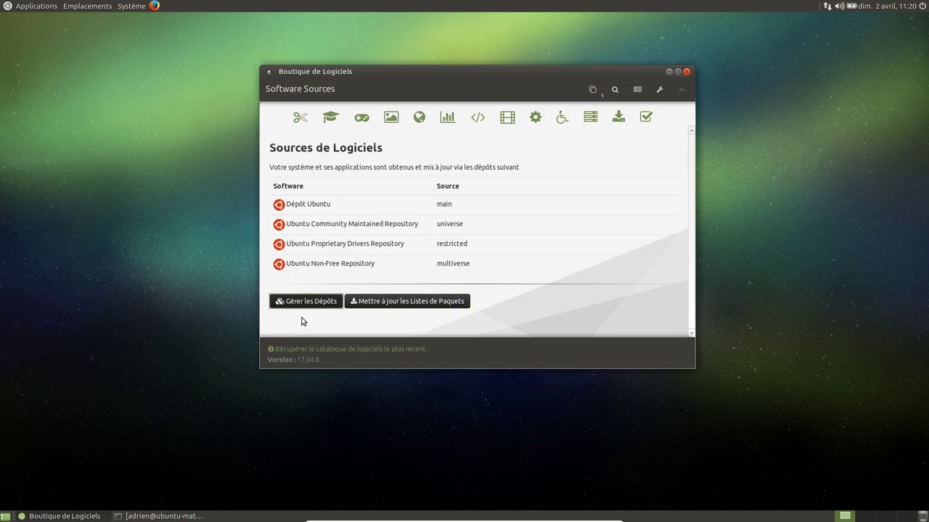
pyautogui.click(348, 191)
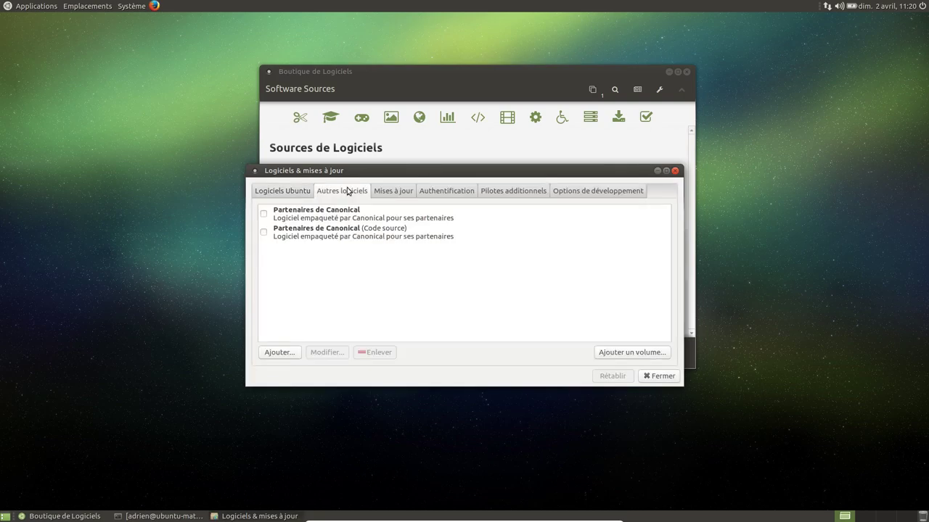
pyautogui.click(281, 193)
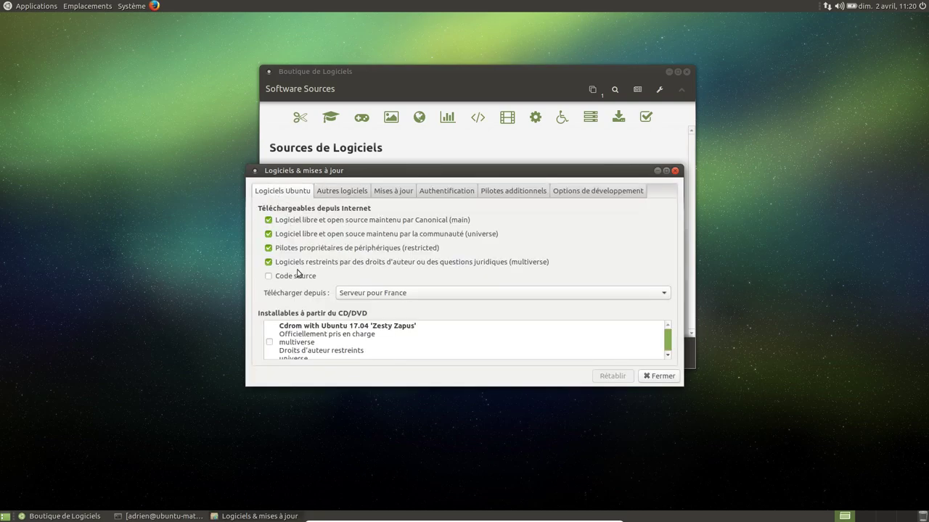
pyautogui.click(346, 192)
pyautogui.click(355, 212)
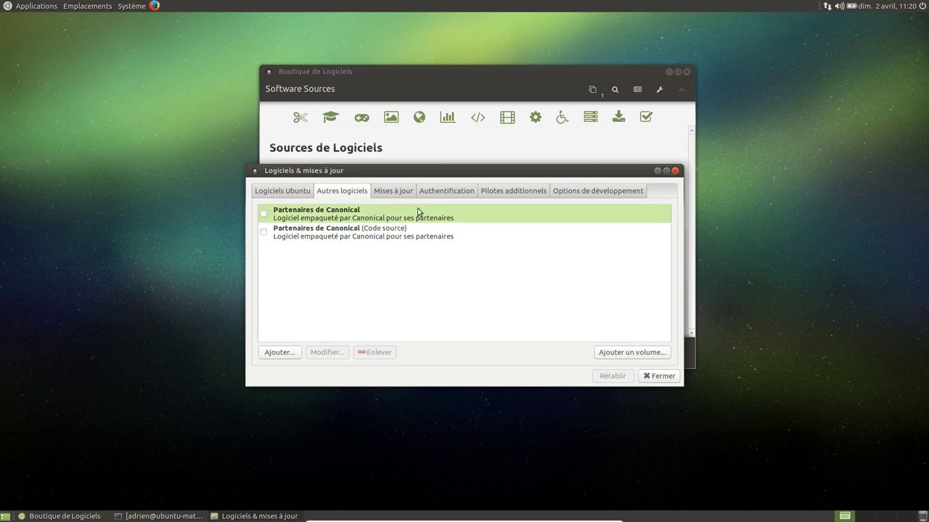
pyautogui.click(398, 195)
pyautogui.click(432, 194)
pyautogui.click(507, 193)
pyautogui.click(600, 193)
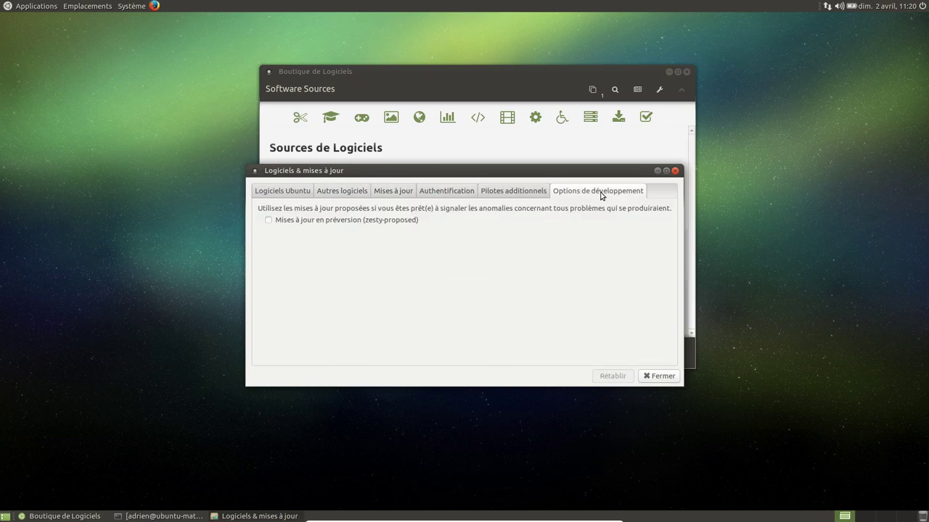
pyautogui.click(265, 193)
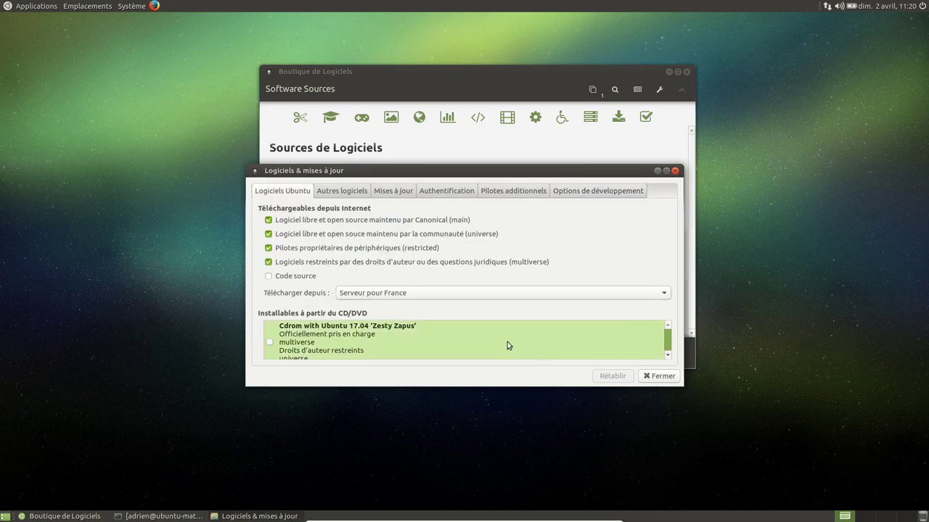
pyautogui.click(336, 192)
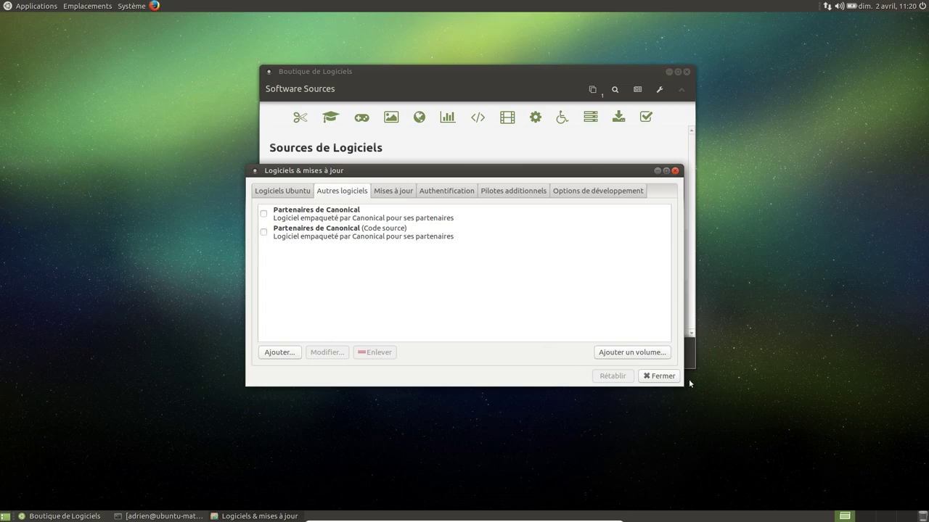
pyautogui.click(658, 376)
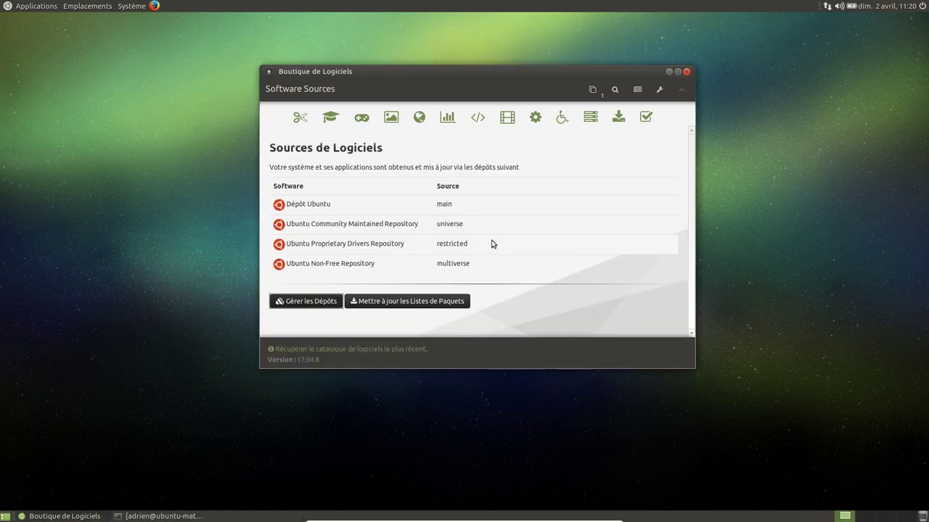
# - Close the software store and the old terminal window
pyautogui.click(686, 75)
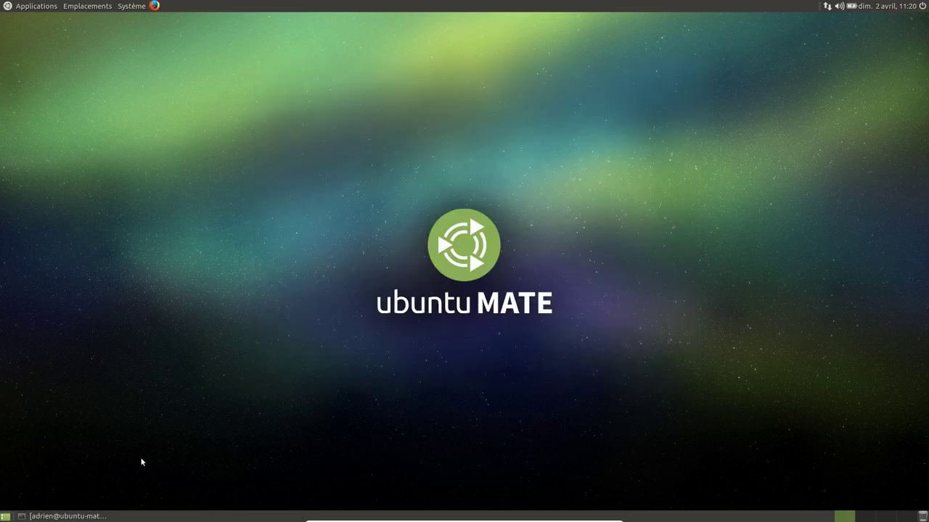
pyautogui.click(64, 516)
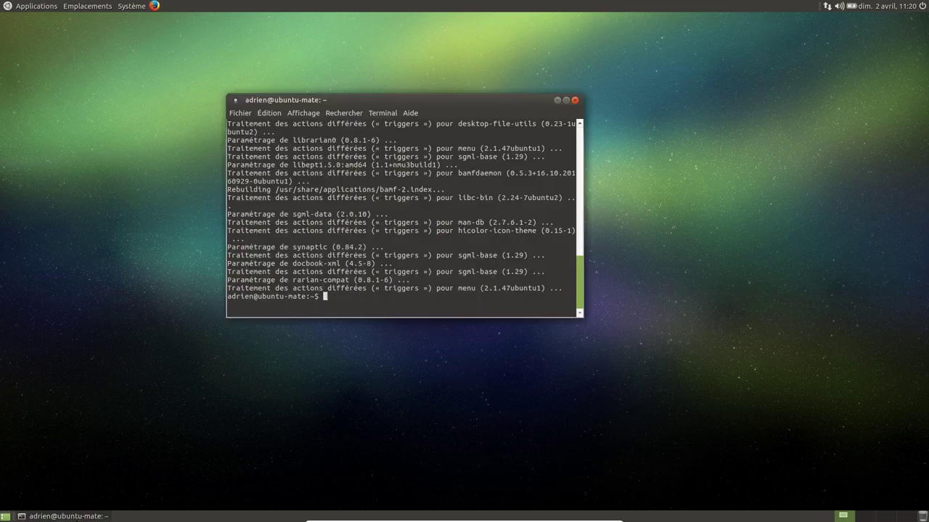
pyautogui.click(576, 101)
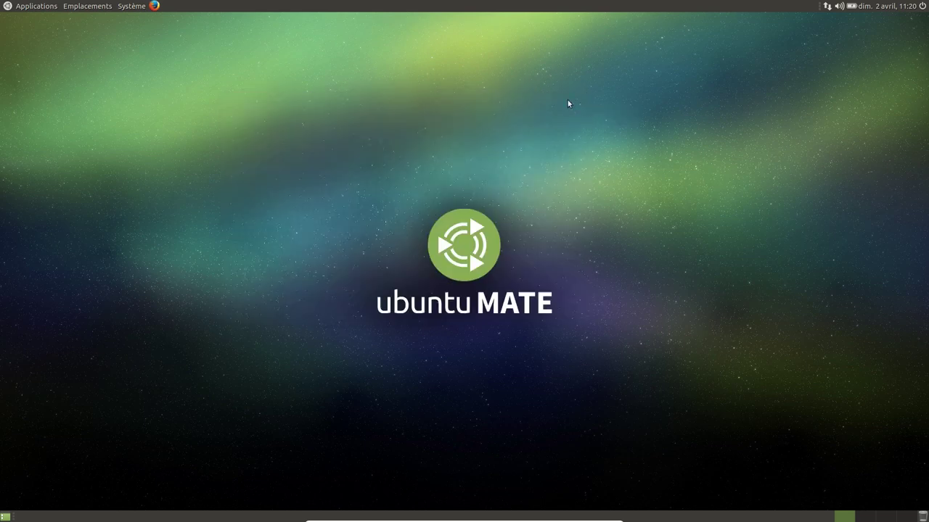
# - Launch a new MATE Terminal from Applications > Outils système
pyautogui.click(132, 6)
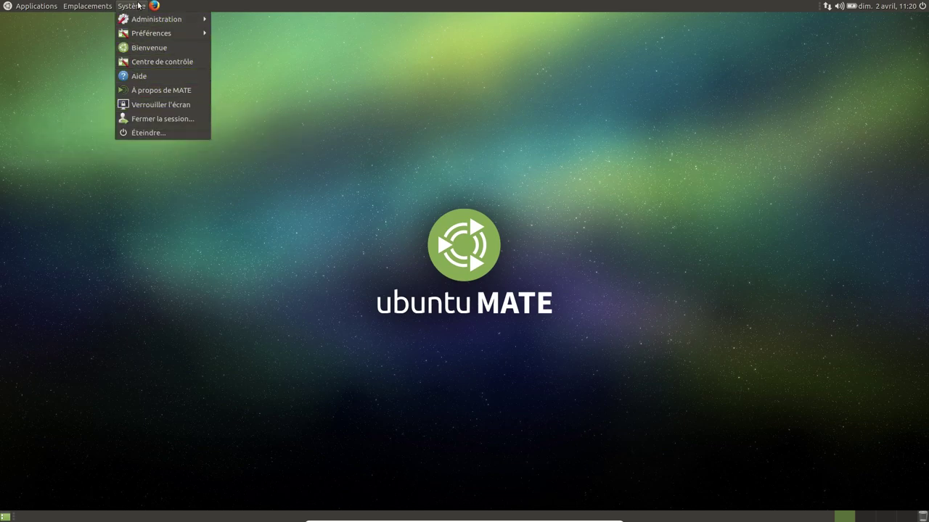
pyautogui.moveTo(36, 6)
pyautogui.moveTo(44, 103)
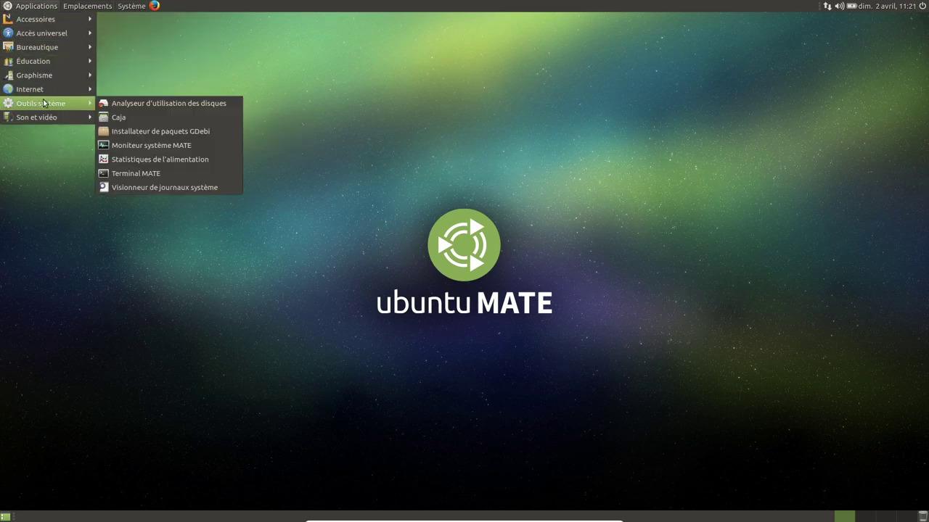
pyautogui.click(130, 175)
pyautogui.click(36, 6)
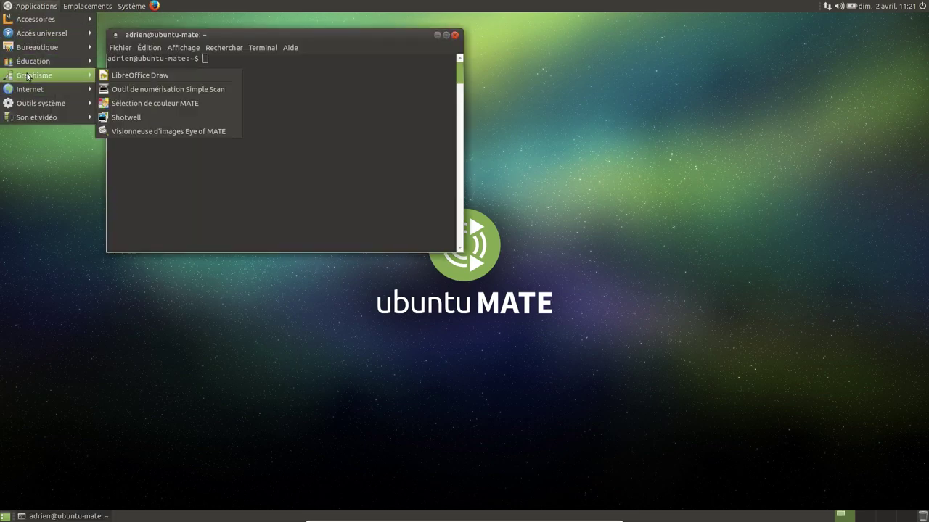
pyautogui.click(330, 95)
# - Run 'sudo apt install gimp htop' and confirm installing the listed packages
pyautogui.write('sudo apt install gimp')
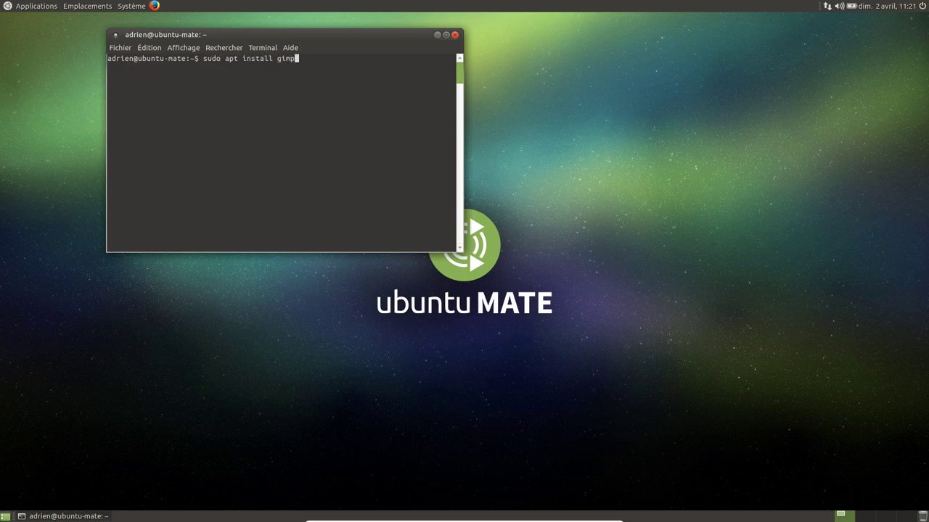
pyautogui.write(' htop')
pyautogui.press('Return')
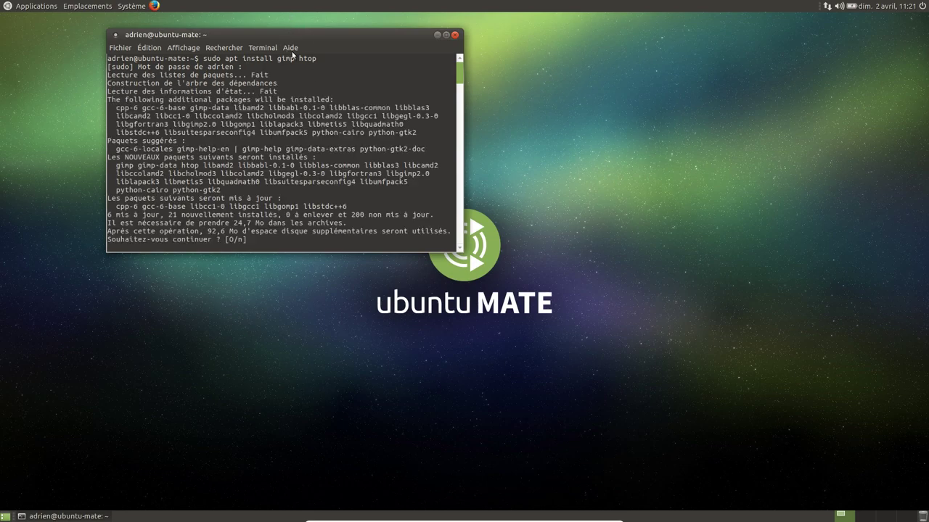
pyautogui.press('Return')
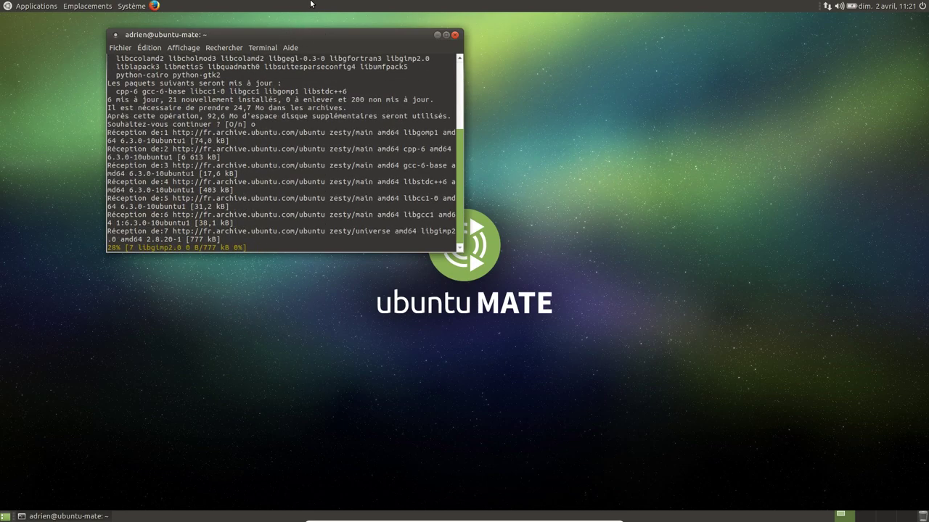
# - Enlarge the terminal text and move the terminal window to the right
pyautogui.hotkey('ctrl', '+')
pyautogui.hotkey('ctrl', '+')
pyautogui.hotkey('ctrl', '+')
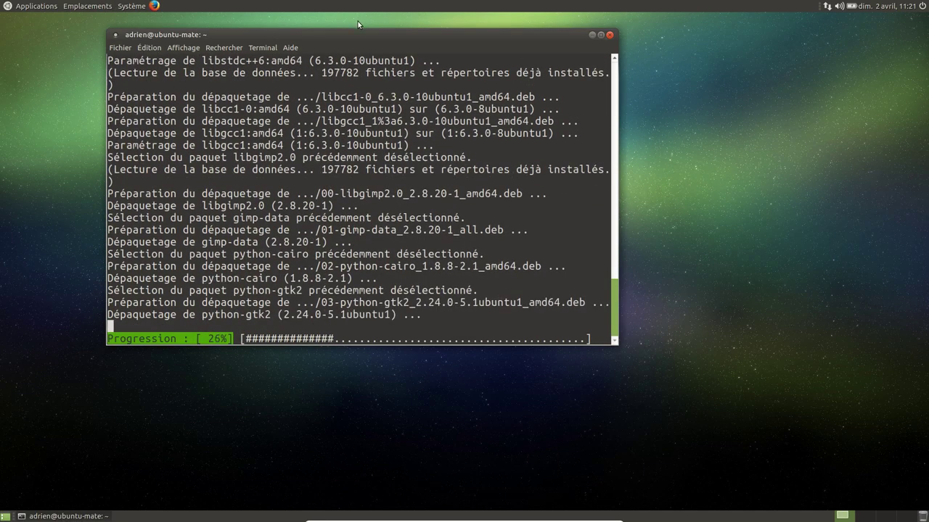
pyautogui.moveTo(324, 31); pyautogui.dragTo(375, 57)
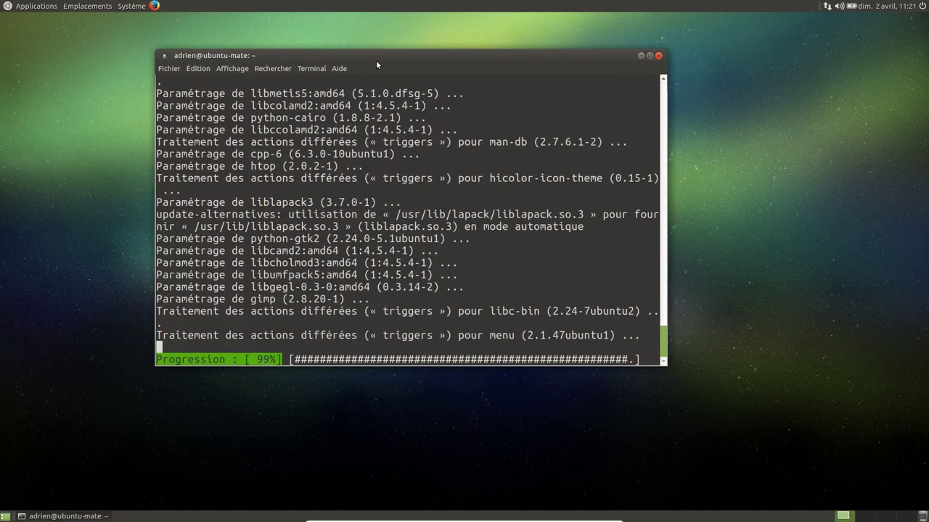
pyautogui.moveTo(376, 60); pyautogui.dragTo(416, 67)
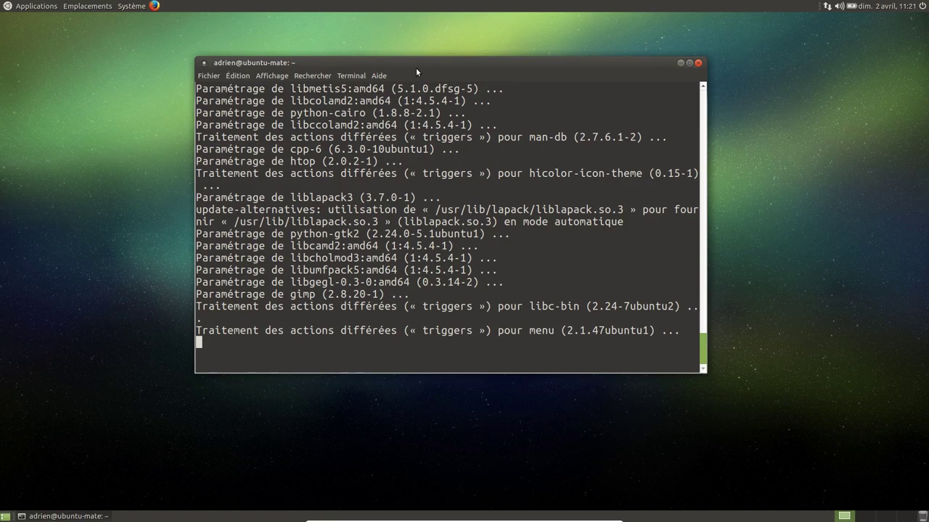
pyautogui.click(44, 6)
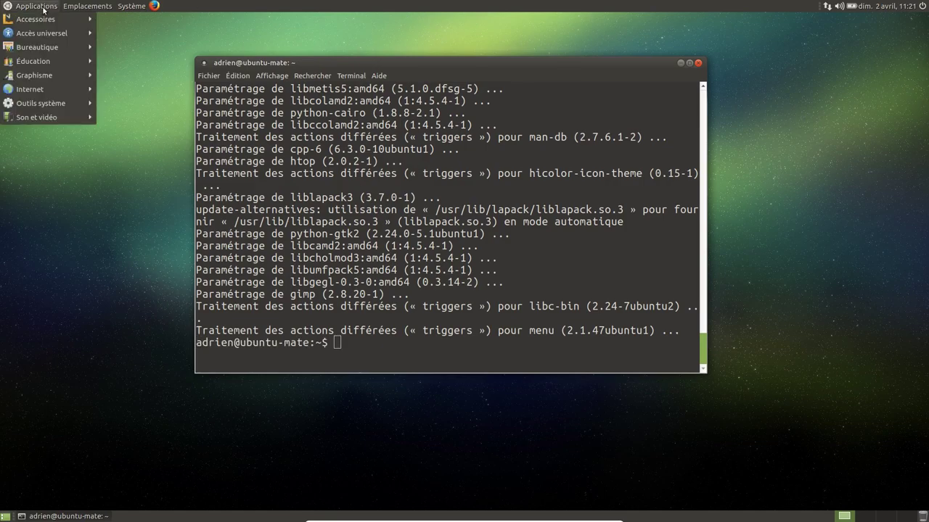
# - Launch GIMP from Graphisme and switch it to single-window mode
pyautogui.moveTo(32, 77)
pyautogui.click(141, 78)
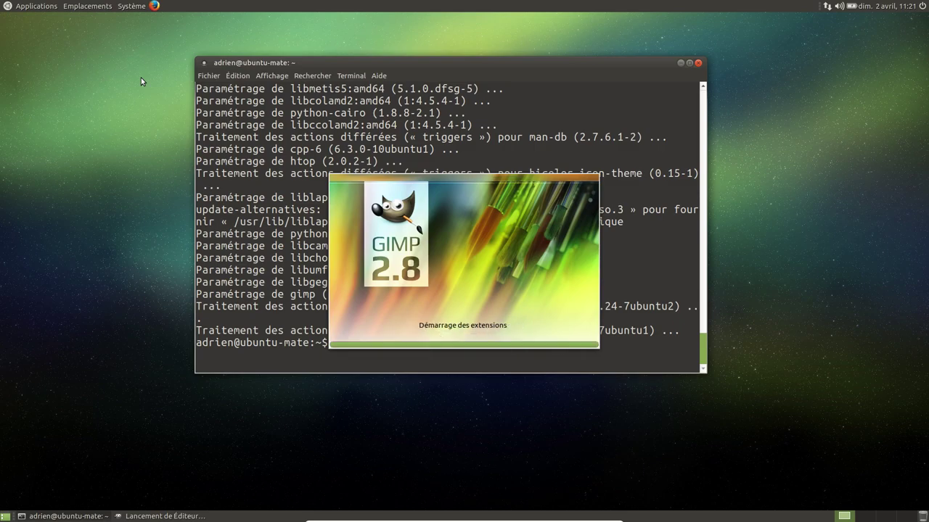
pyautogui.click(491, 199)
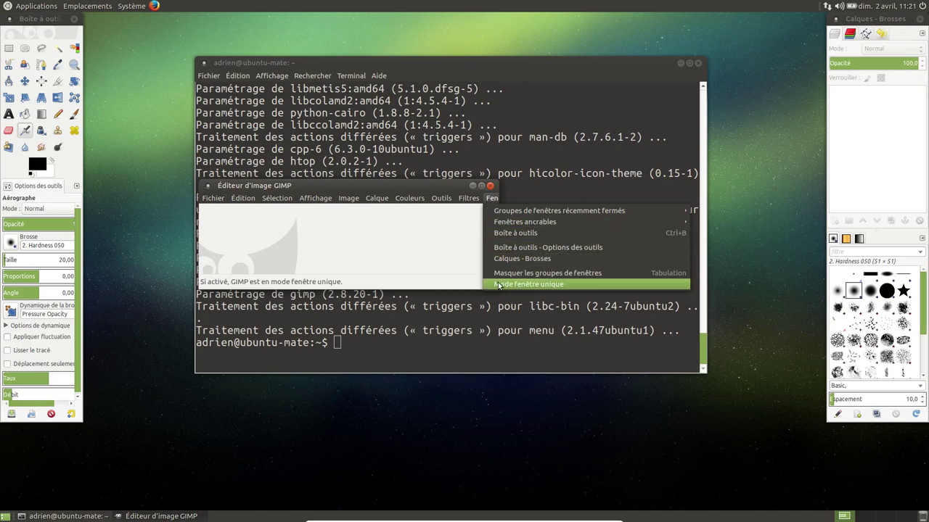
pyautogui.click(528, 284)
# - View GIMP's About information, then close it and quit GIMP
pyautogui.click(529, 139)
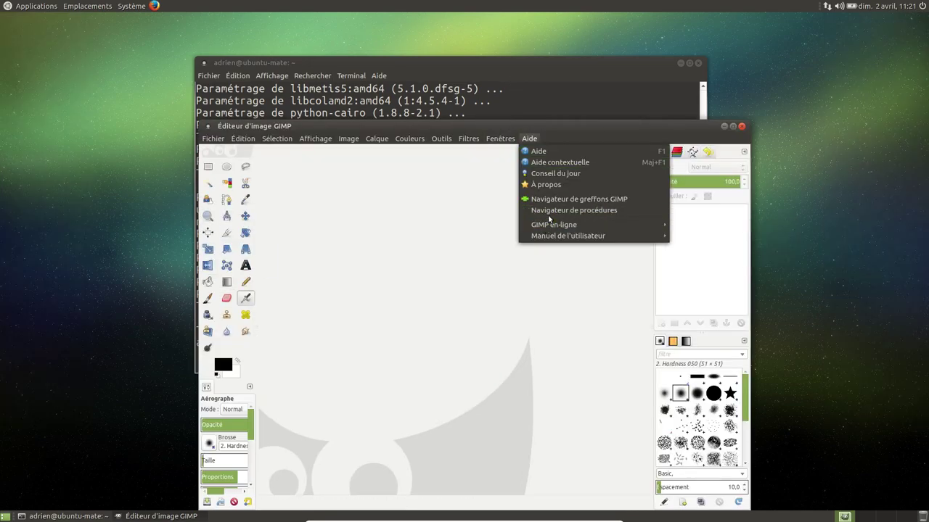
pyautogui.click(541, 185)
pyautogui.click(552, 180)
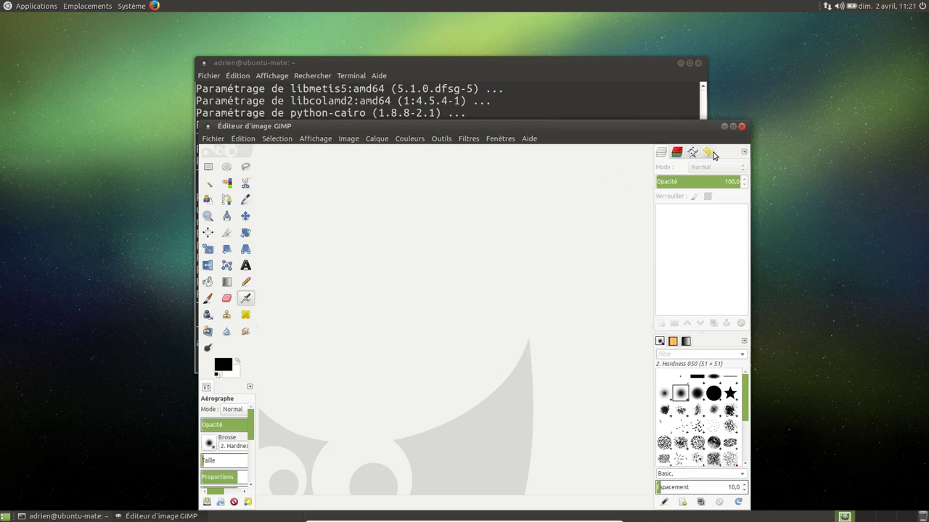
pyautogui.click(741, 126)
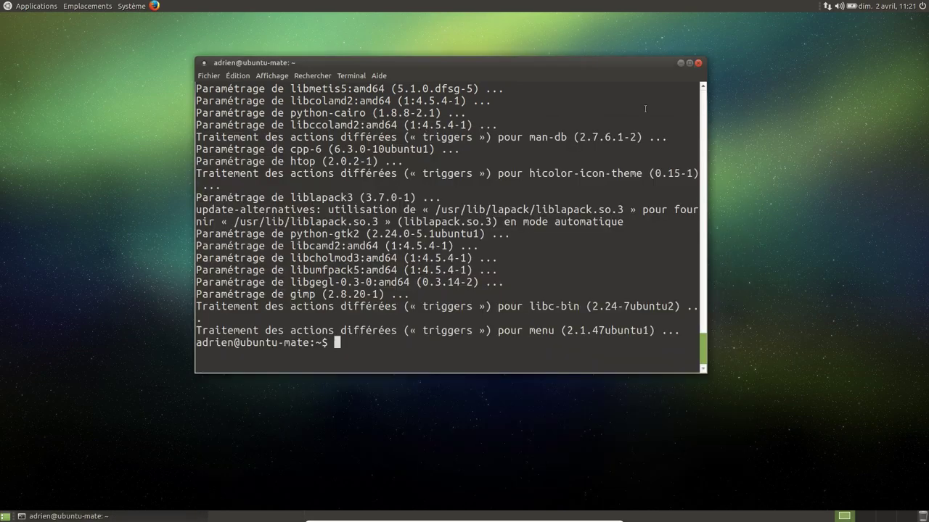
pyautogui.click(132, 6)
pyautogui.moveTo(158, 25)
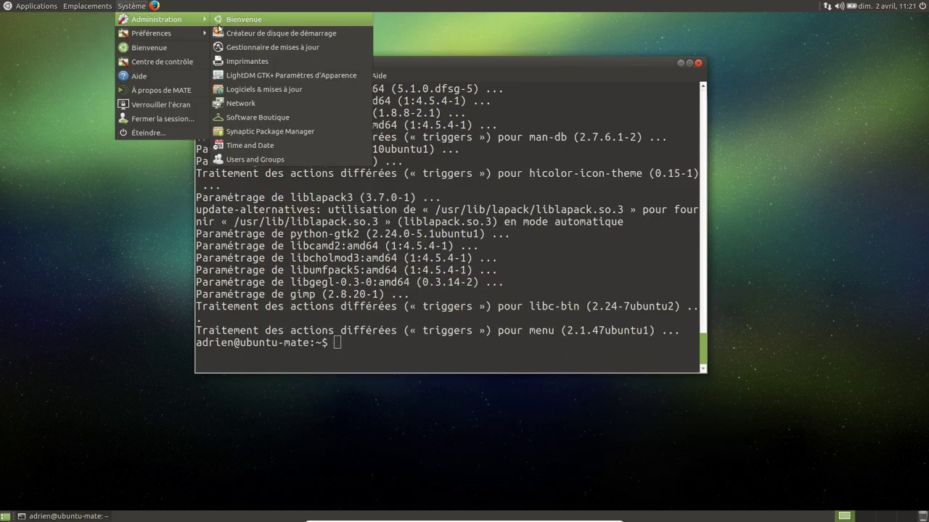
pyautogui.moveTo(272, 38)
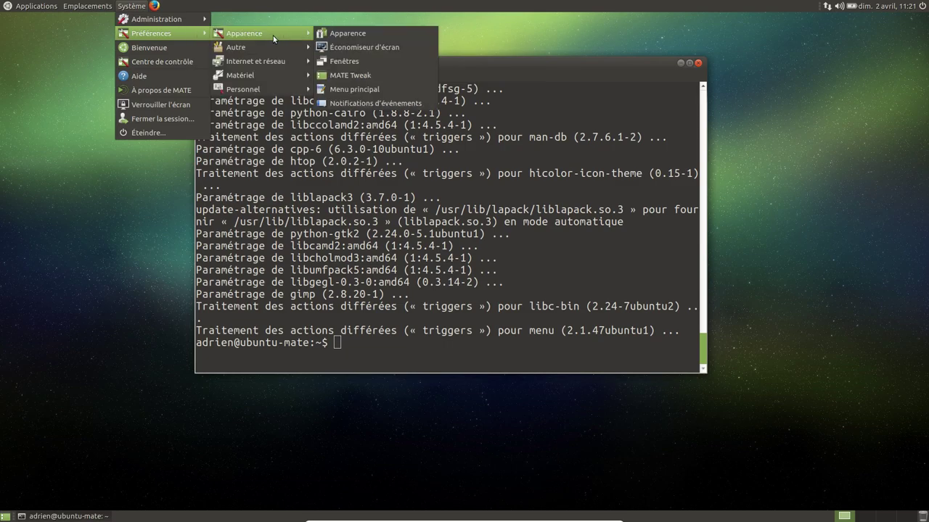
pyautogui.click(334, 34)
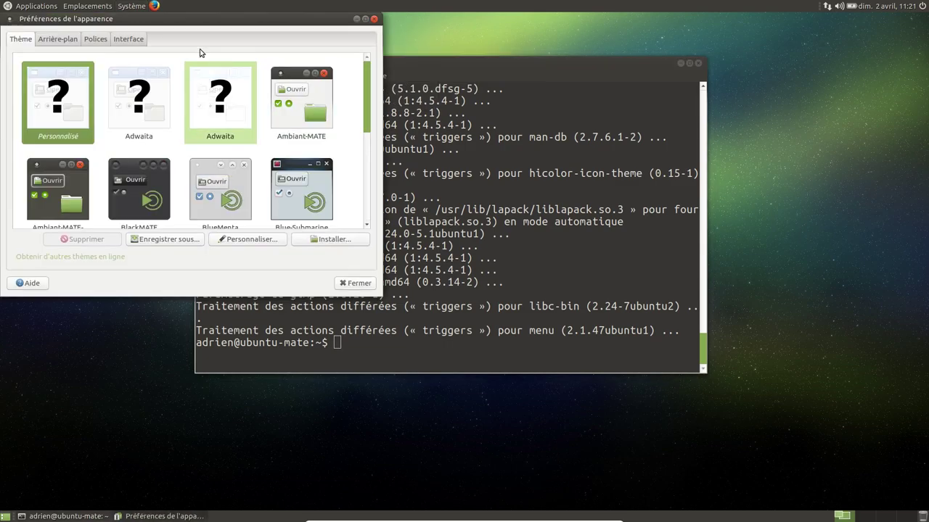
pyautogui.click(245, 240)
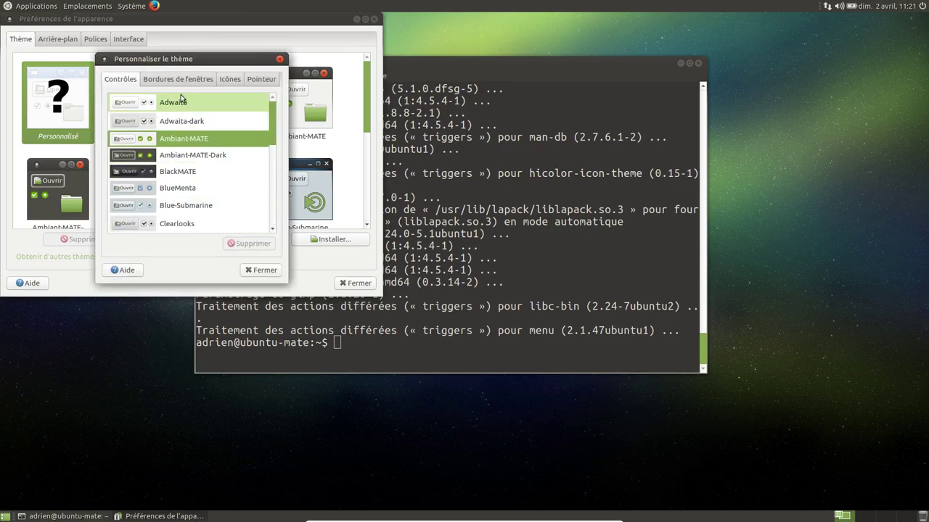
pyautogui.moveTo(201, 62); pyautogui.dragTo(464, 145)
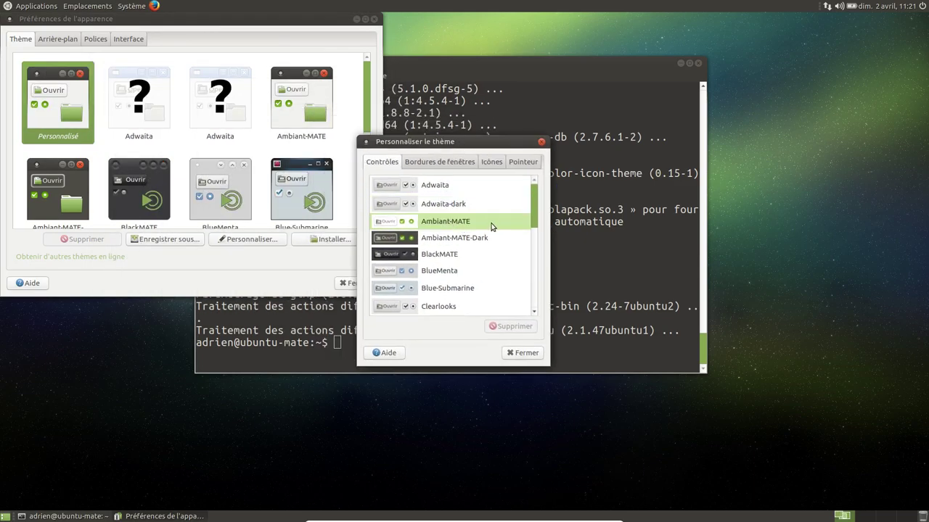
pyautogui.click(439, 164)
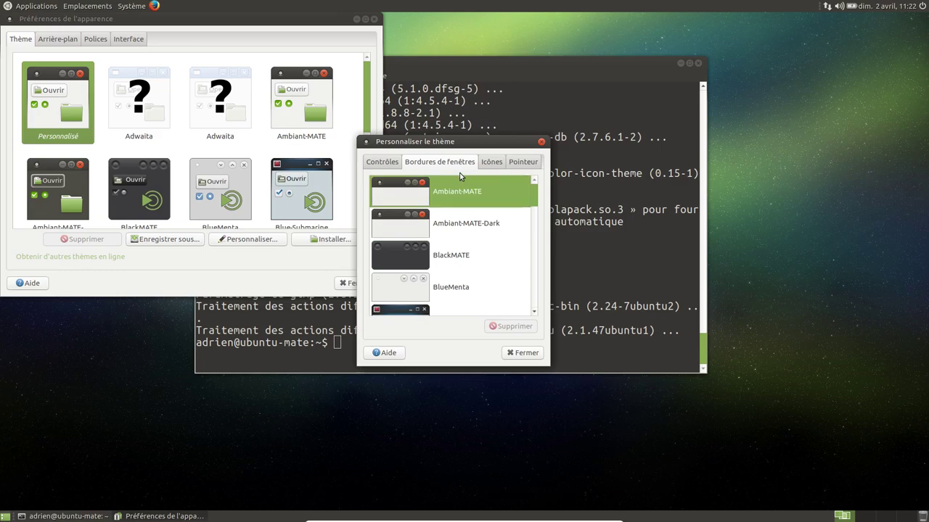
pyautogui.click(491, 166)
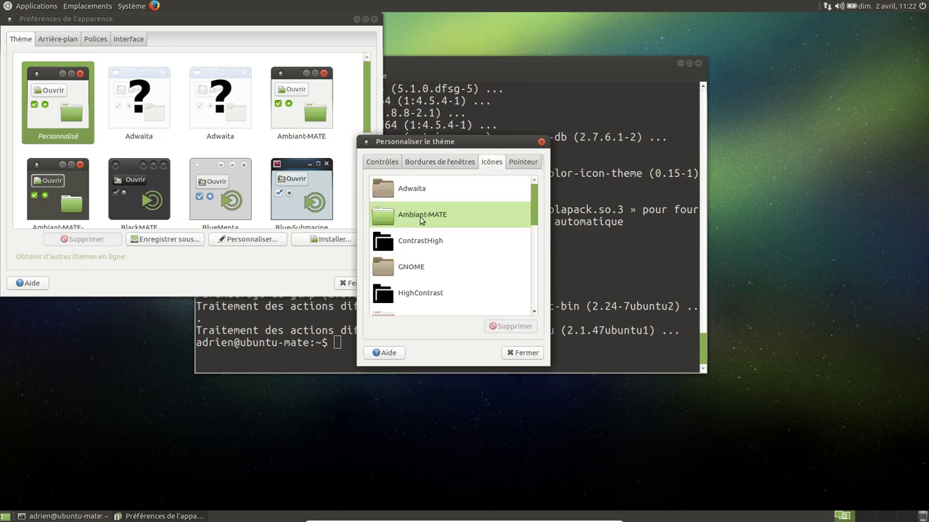
pyautogui.click(528, 165)
pyautogui.click(540, 142)
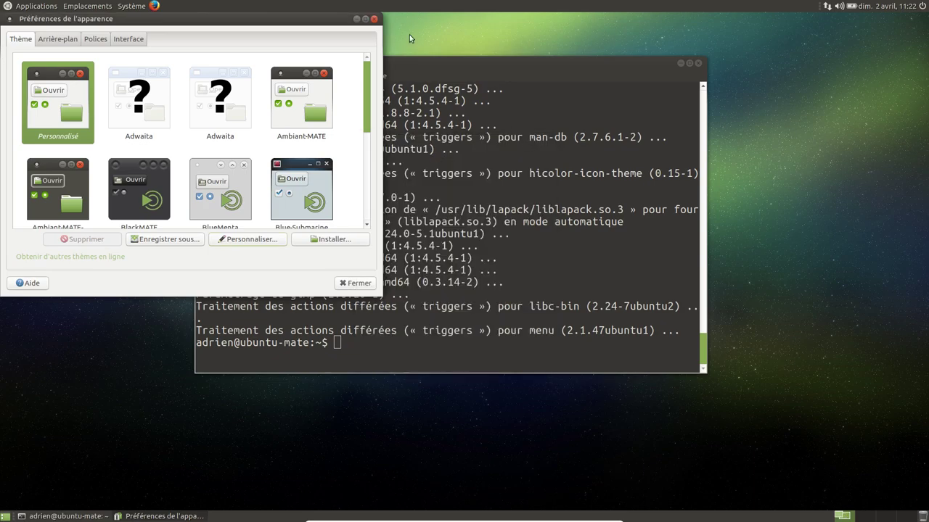
pyautogui.click(375, 19)
# - Reboot with 'sudo reboot' and log back in with the account password
pyautogui.write('sudo reboot')
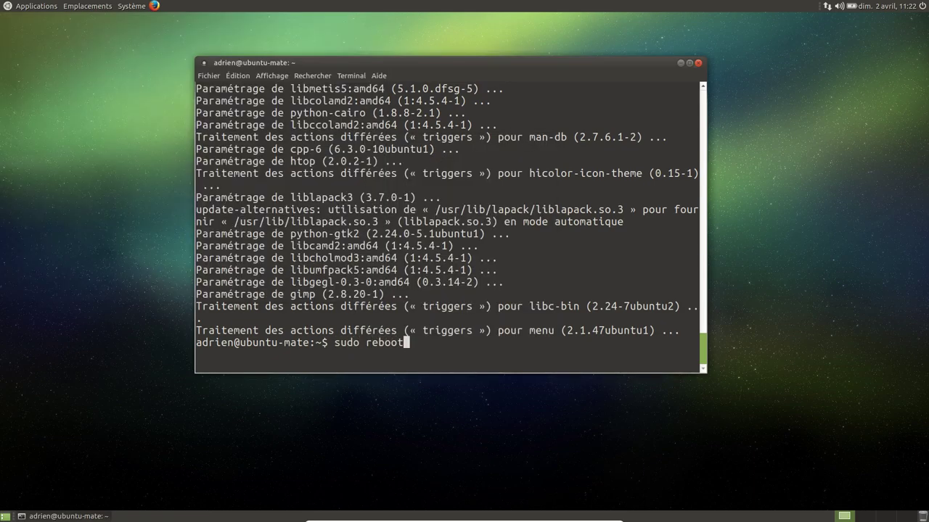
pyautogui.press('Return')
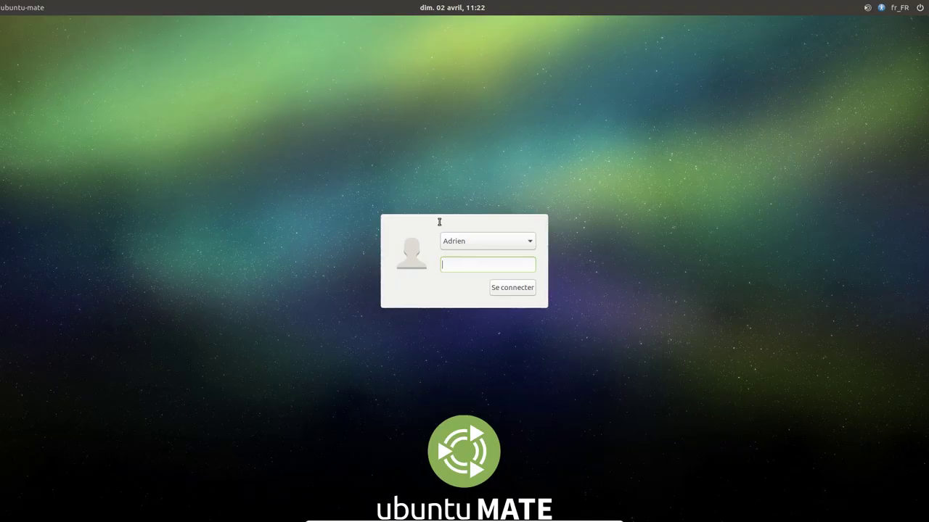
pyautogui.press('Return')
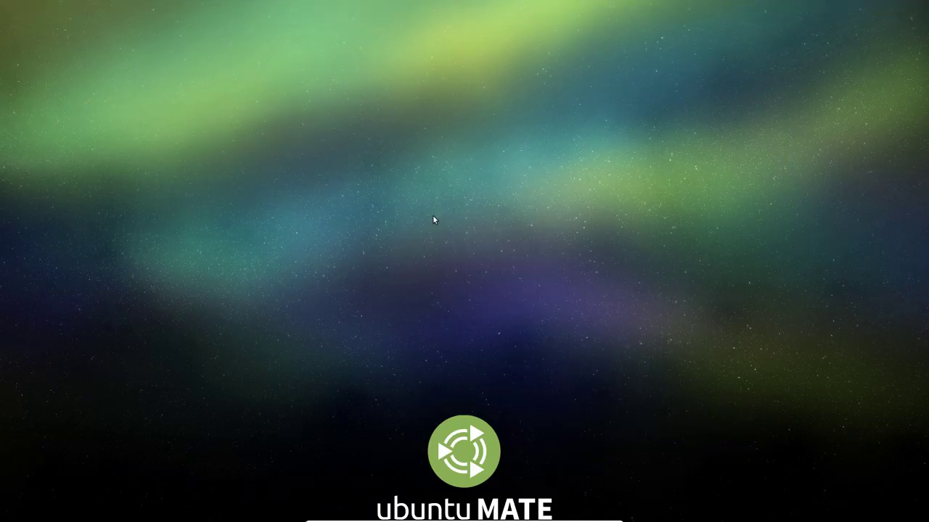